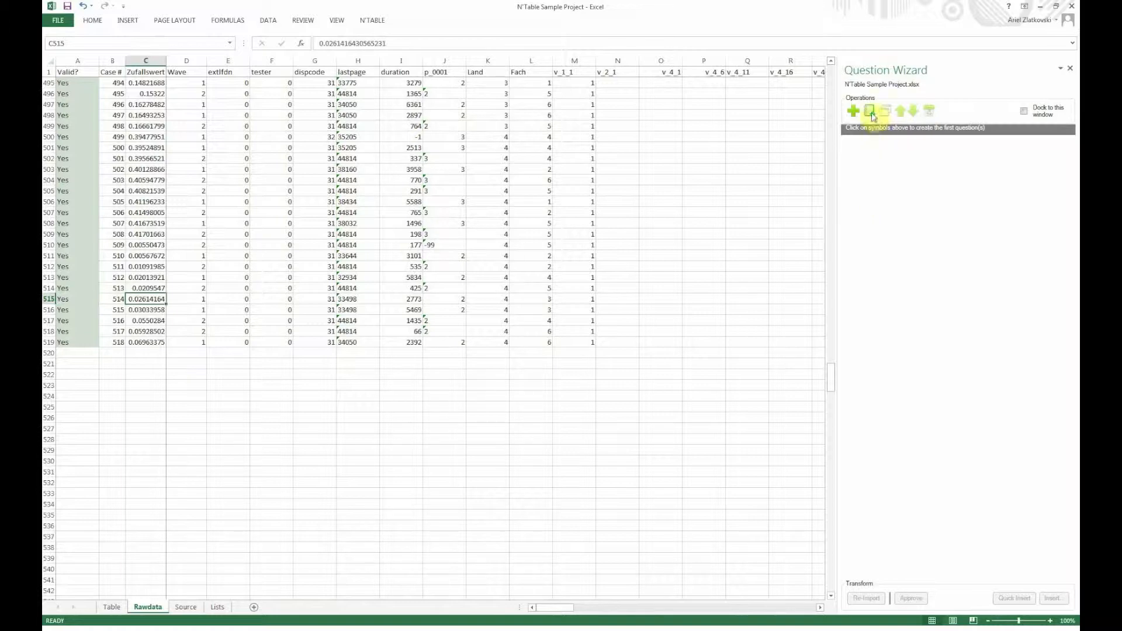
Step: Set the project's source format to EFS Surveys from Questback, keeping its default source-specific options
left_click(871, 113)
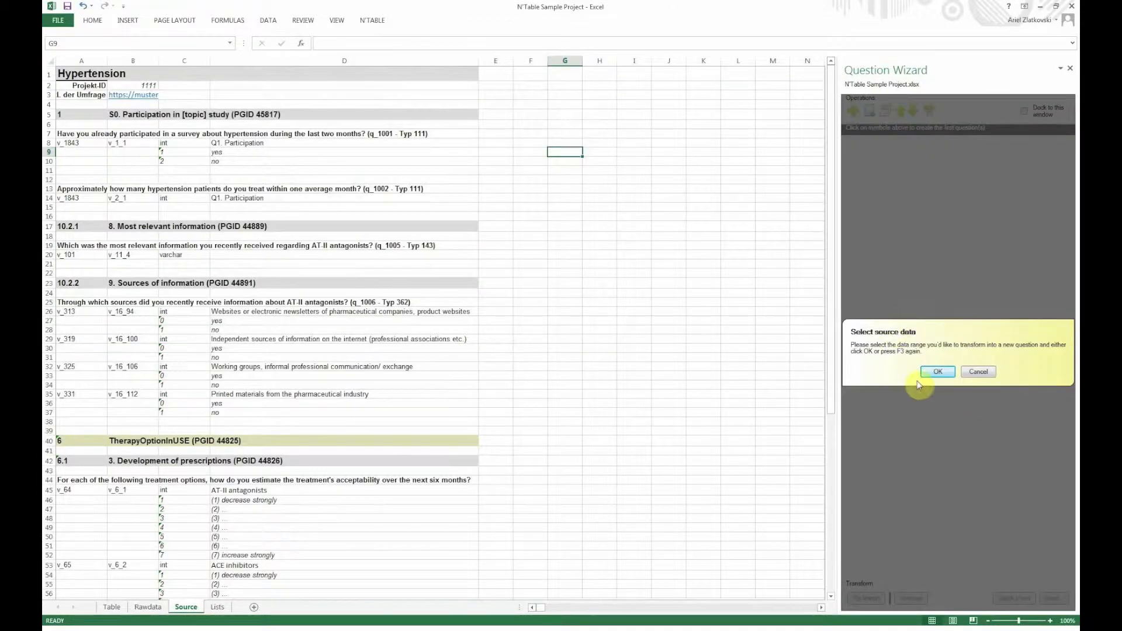
left_click(936, 373)
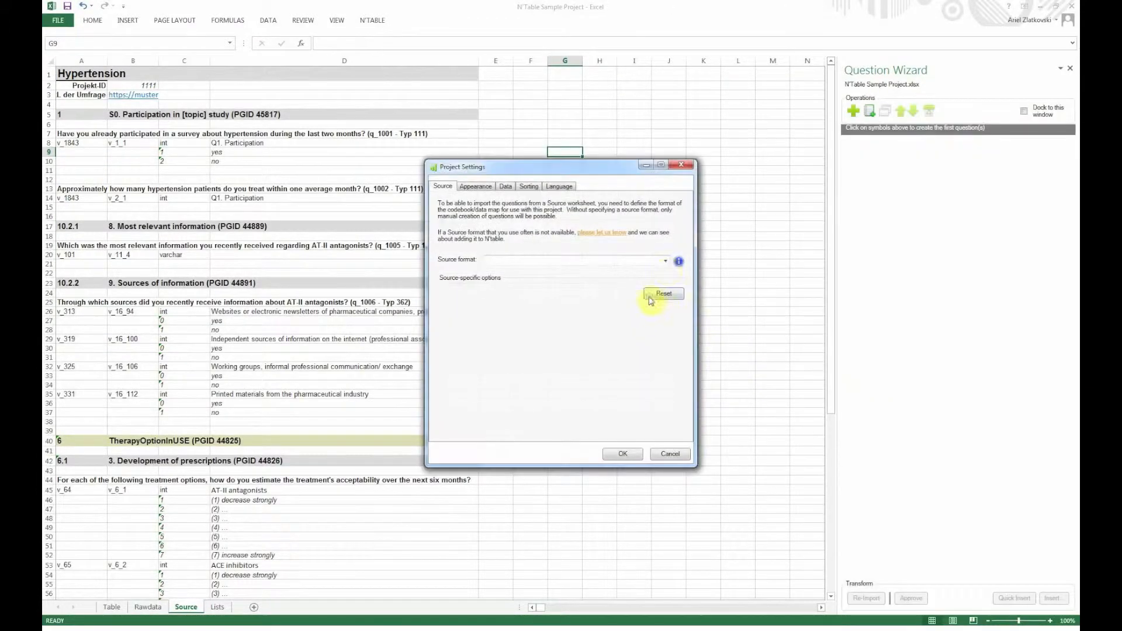
left_click(665, 261)
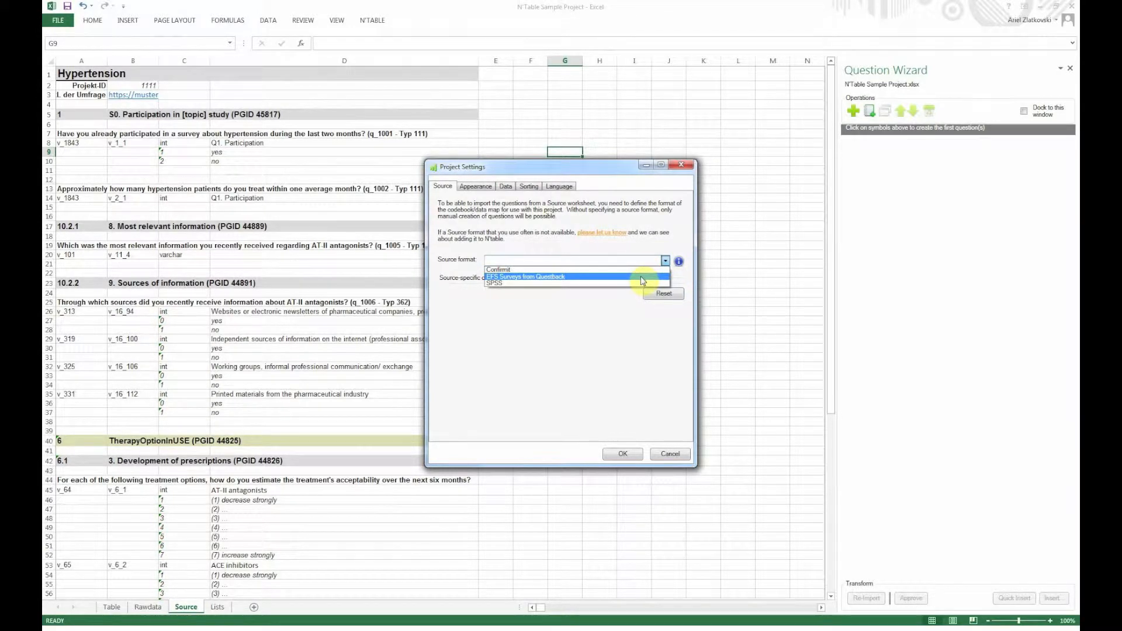
left_click(637, 277)
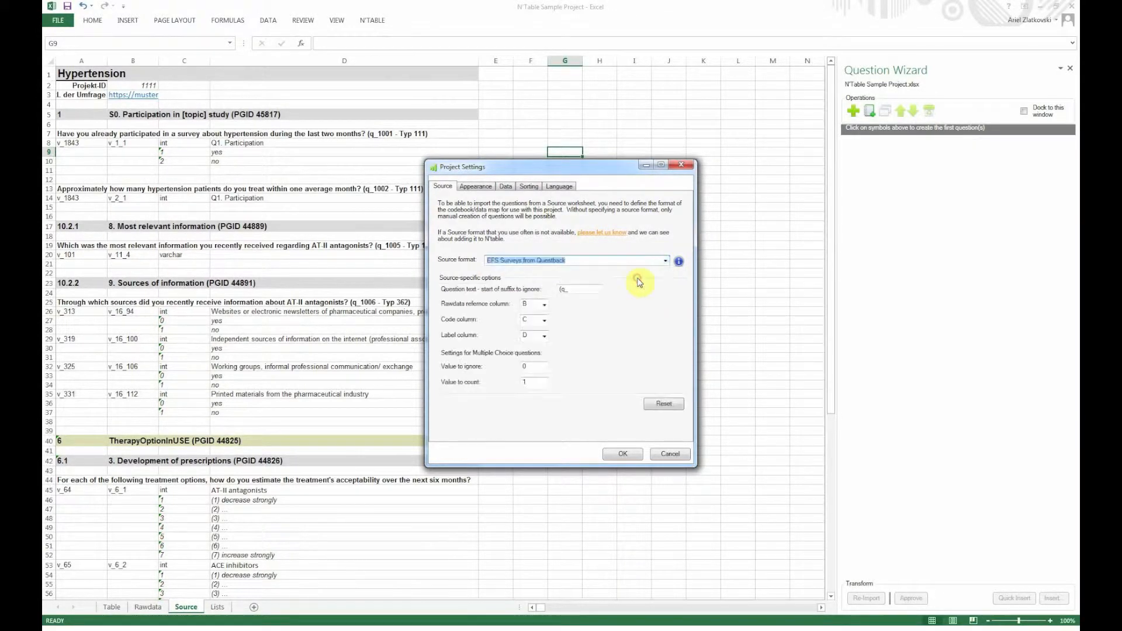
left_click(623, 458)
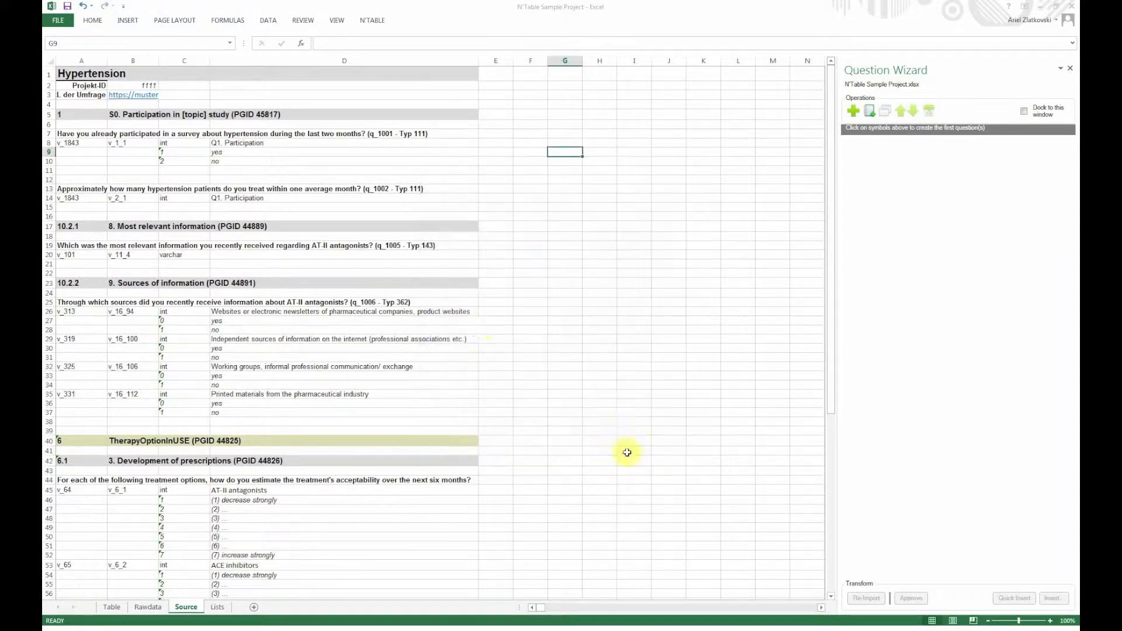
Step: Import the survey participation question from A7:D10 as Single Choice question 1 and insert it into the table
left_click_drag(92, 134, 220, 160)
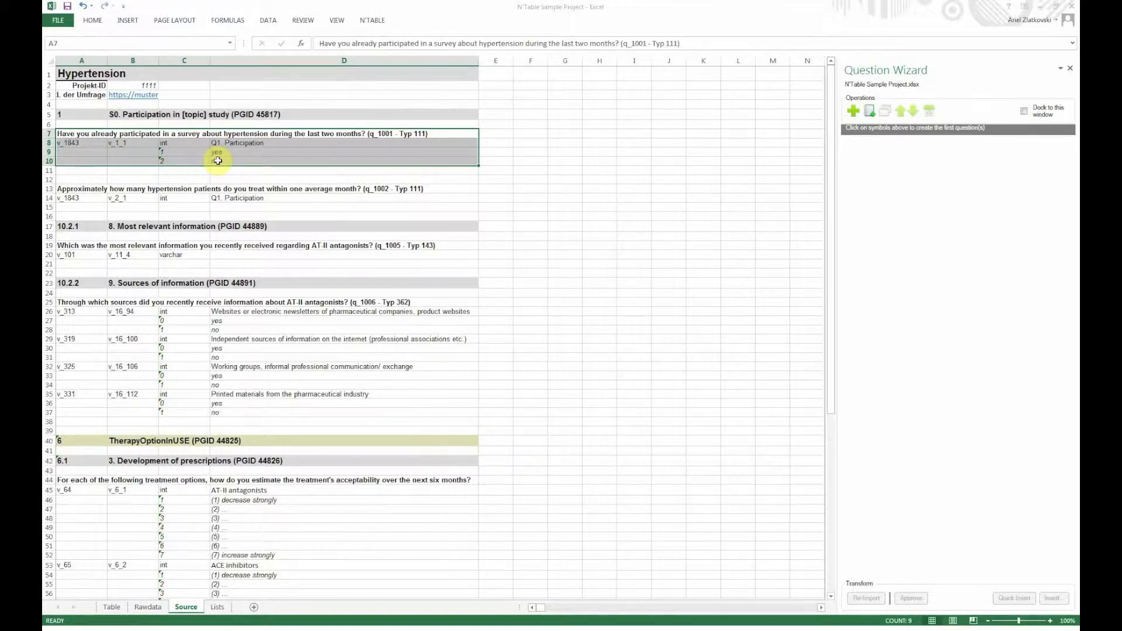
left_click(870, 112)
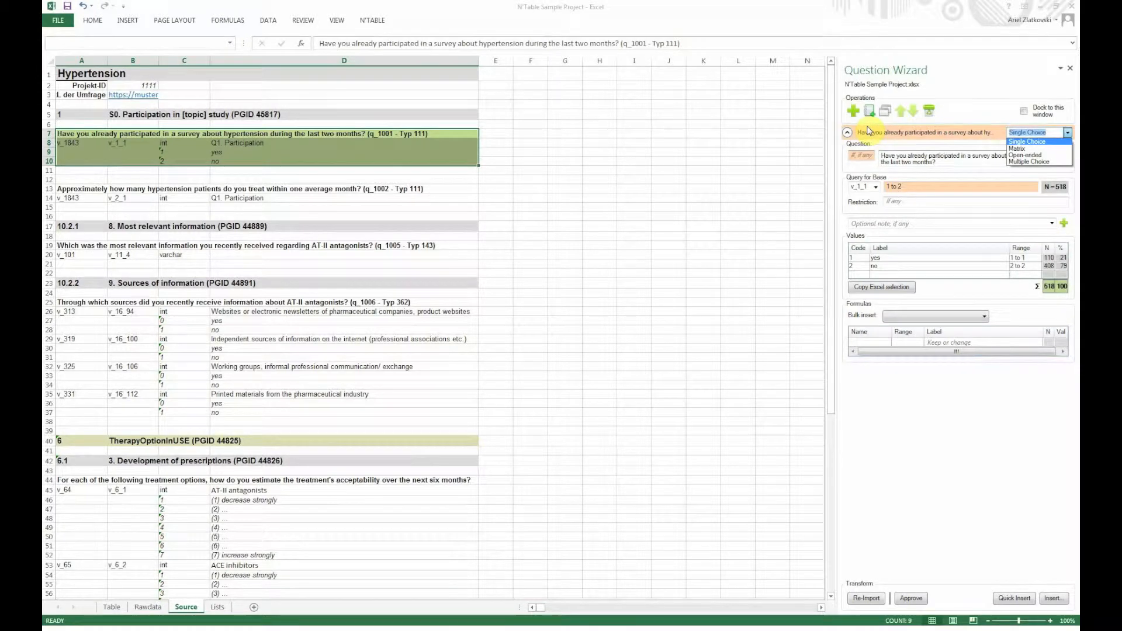
key("Tab")
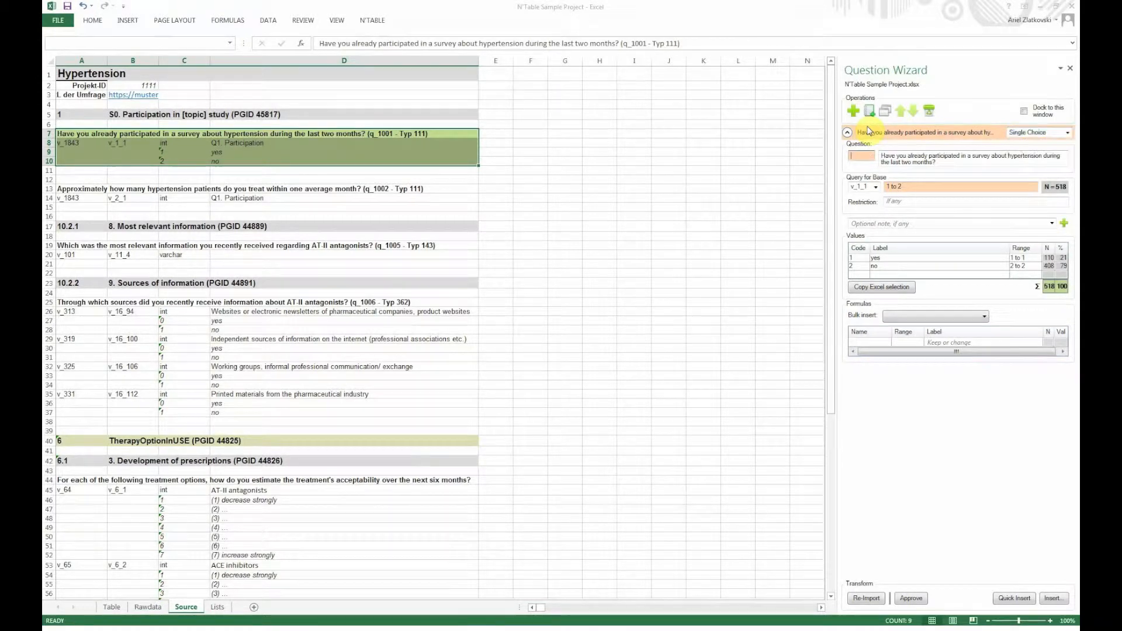
type("1")
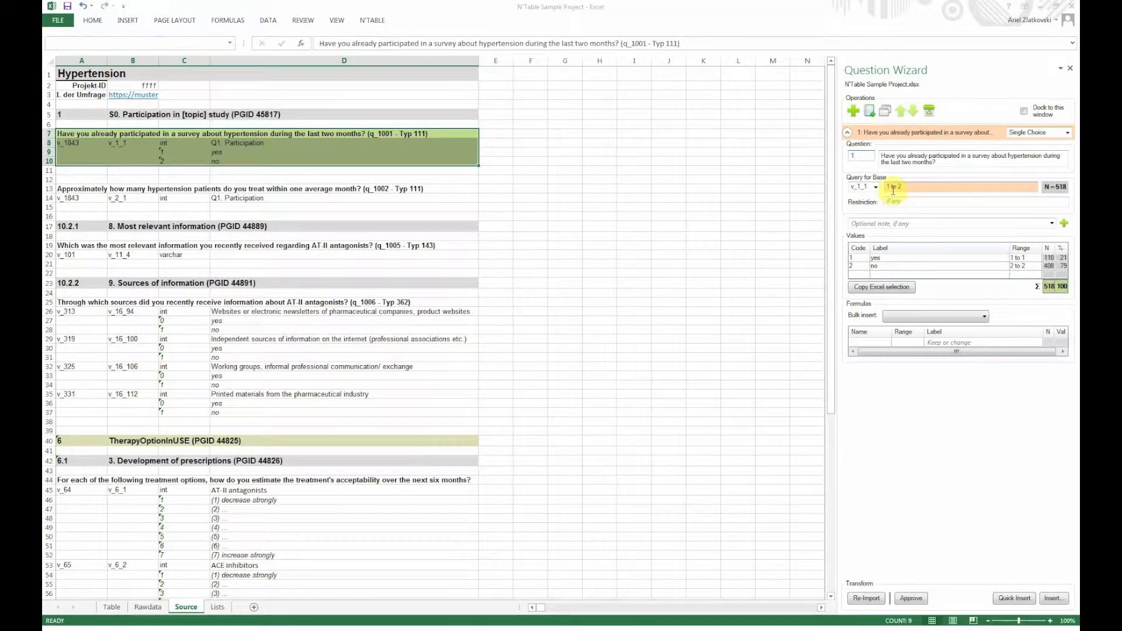
left_click(894, 190)
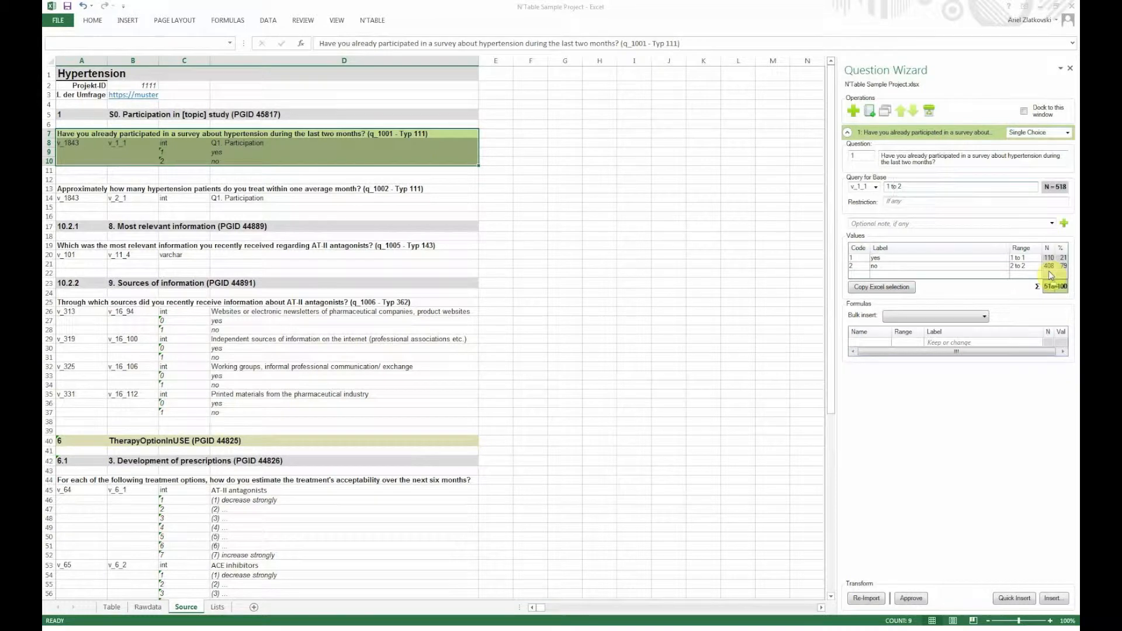
left_click(1022, 599)
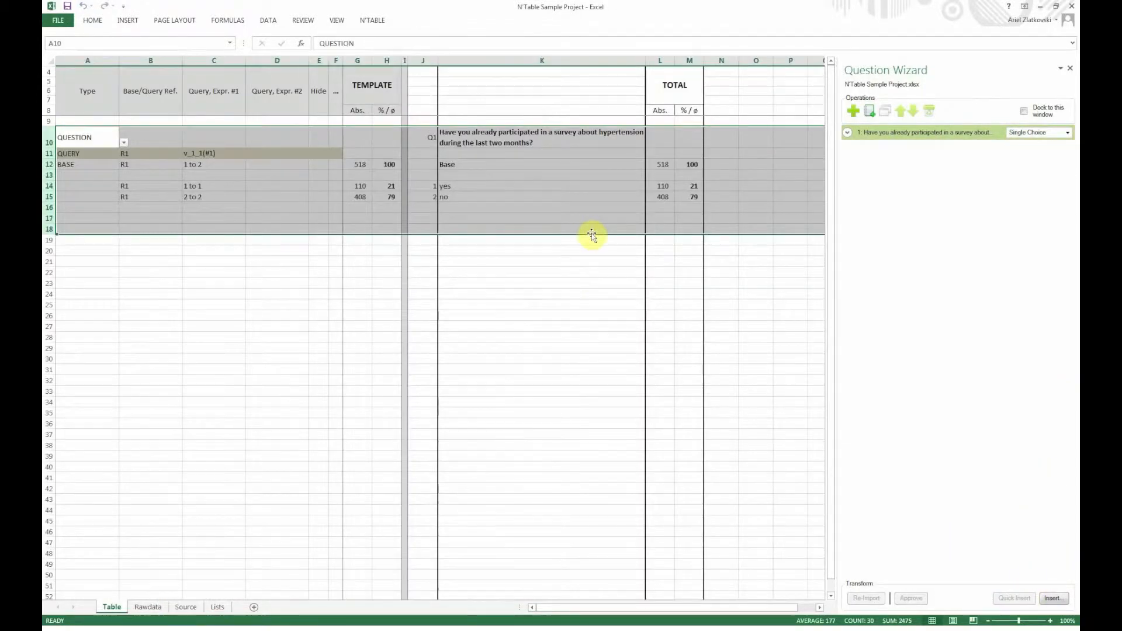
Step: Import the monthly hypertension patients question from A13:D14 of the Source sheet as Single Choice question 2
left_click(185, 606)
left_click_drag(70, 194, 230, 200)
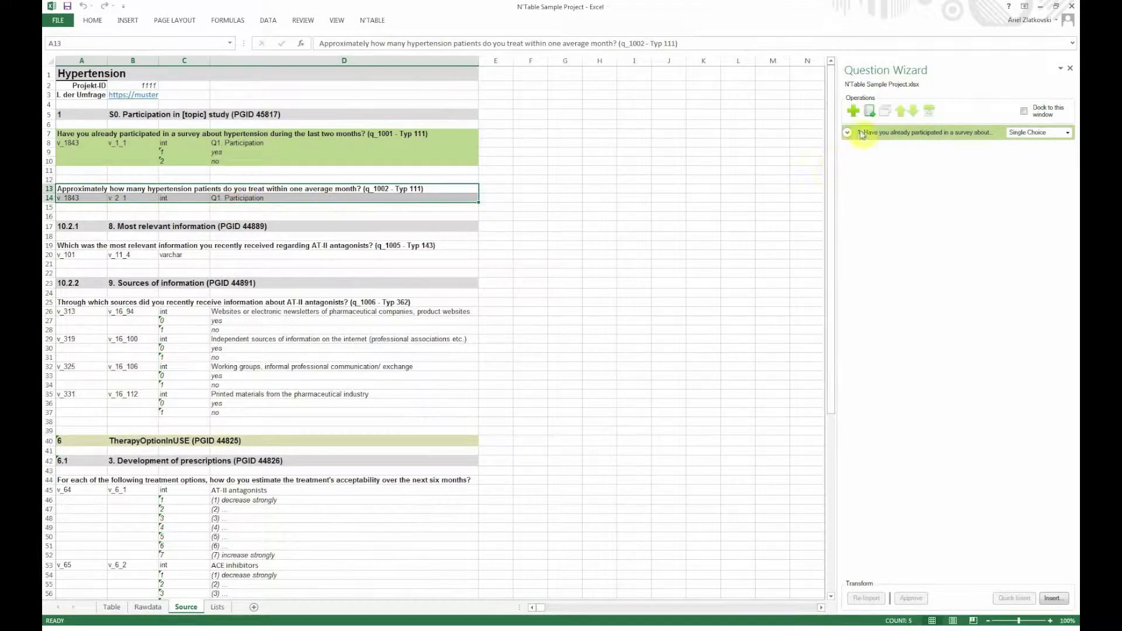
left_click(871, 112)
left_click(1042, 149)
left_click(1045, 164)
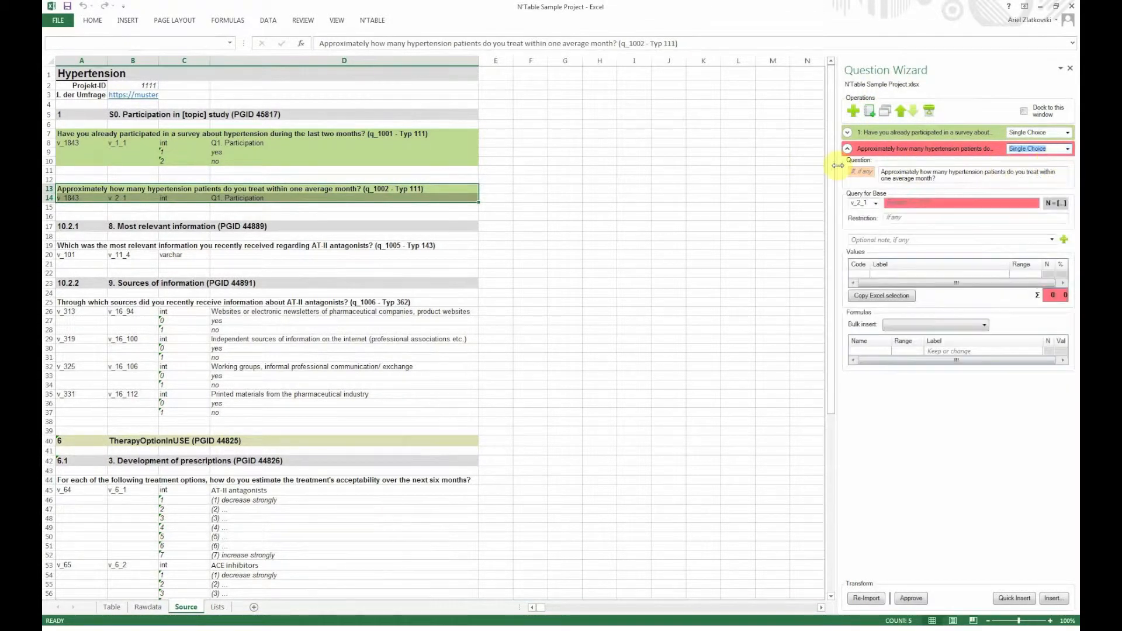
left_click(861, 172)
type("2")
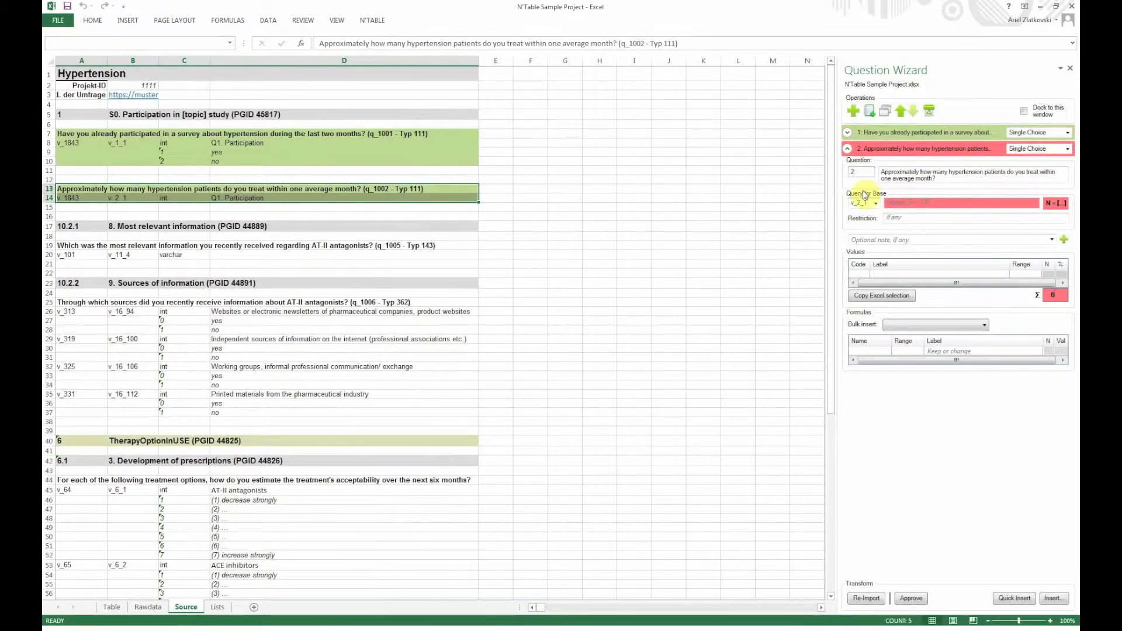
Step: Copy the patient-count categories in A47:B53 of the Lists sheet into question 2's values
left_click(215, 607)
left_click(85, 95)
left_click_drag(86, 97, 249, 159)
left_click(886, 297)
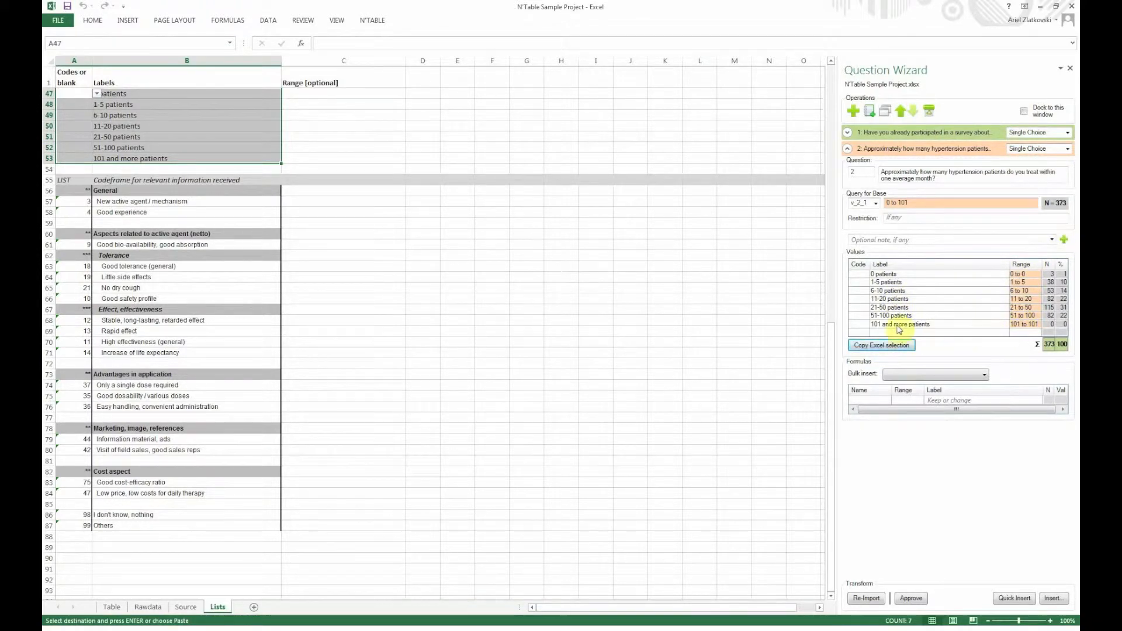
Step: Set the range of "101 and more patients" to 101 to max, and insert the approved question 2 into the table
left_click(1032, 324)
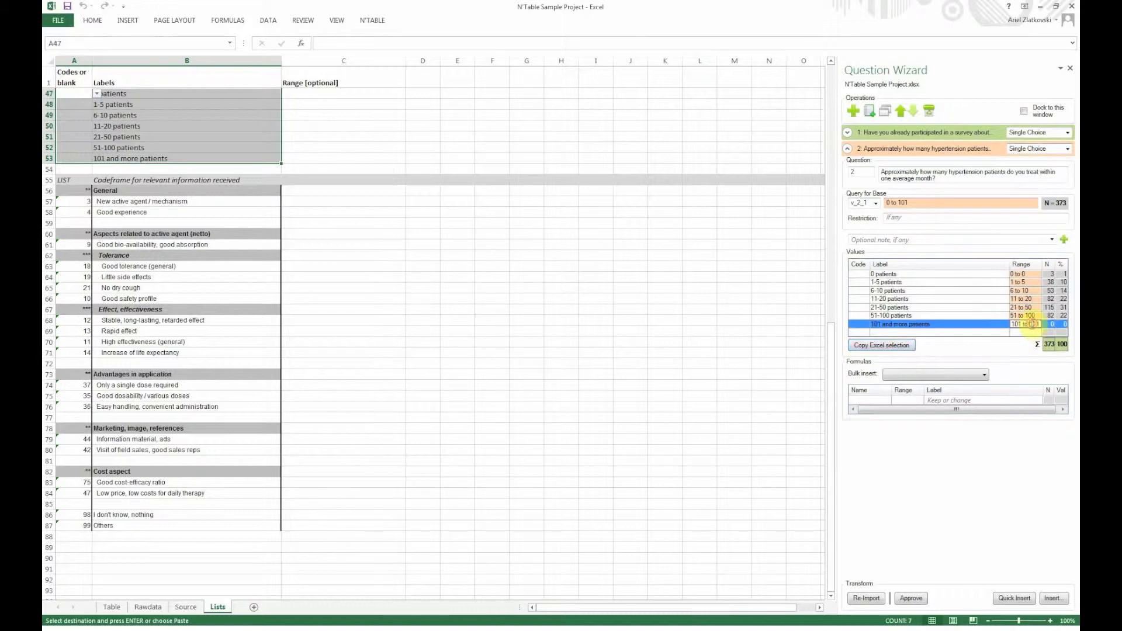
key("BackSpace")
key("BackSpace")
key("BackSpace")
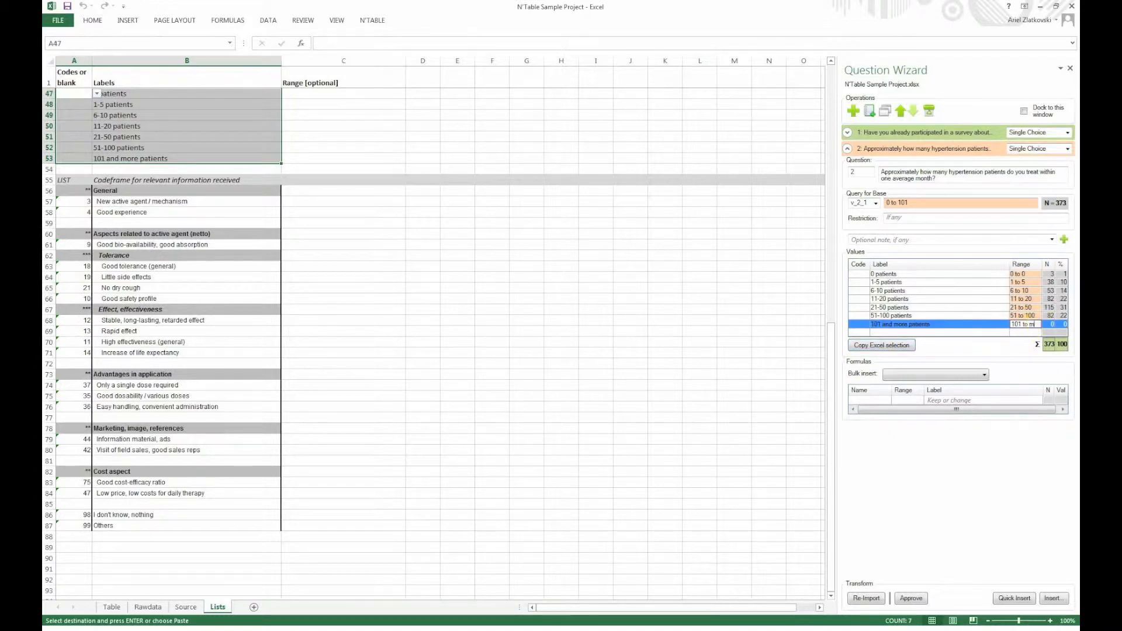
type("max")
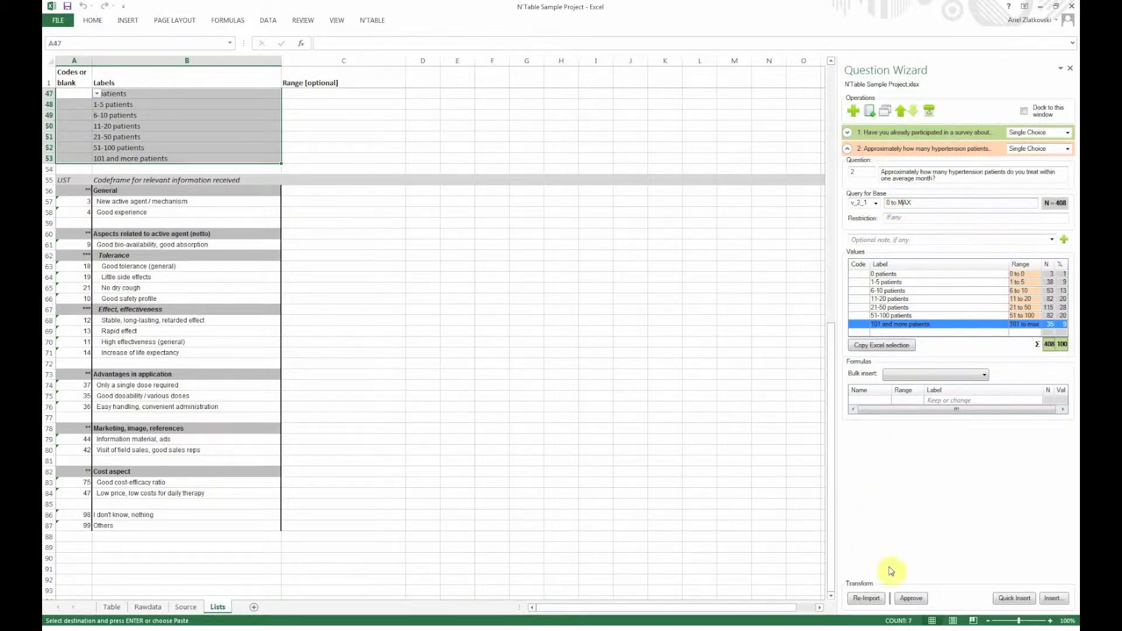
left_click(909, 598)
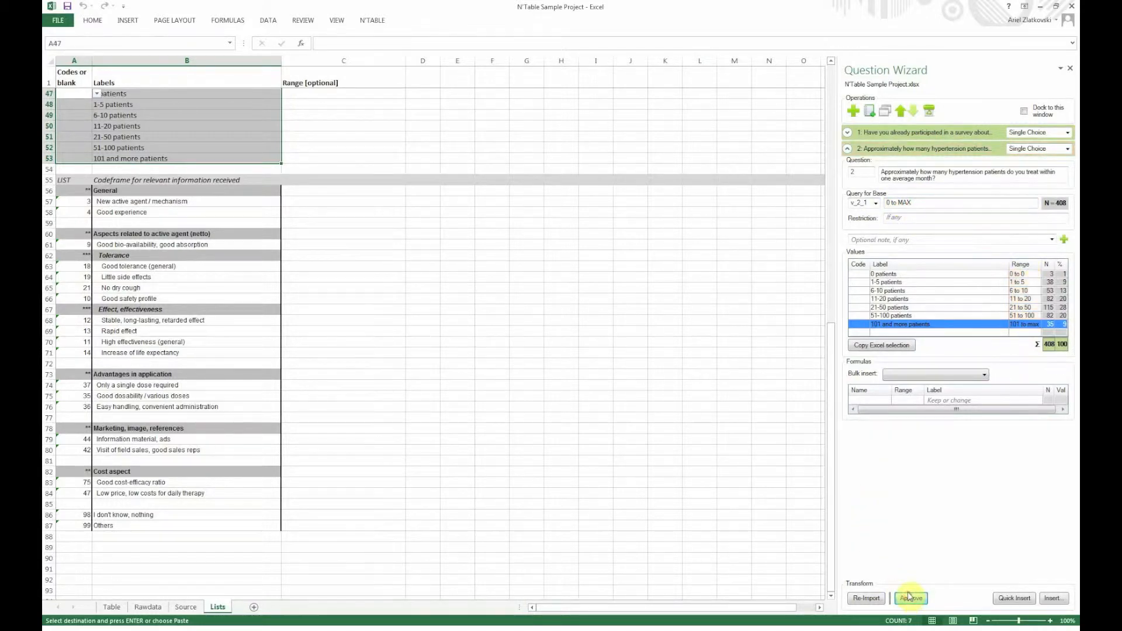
left_click(1001, 597)
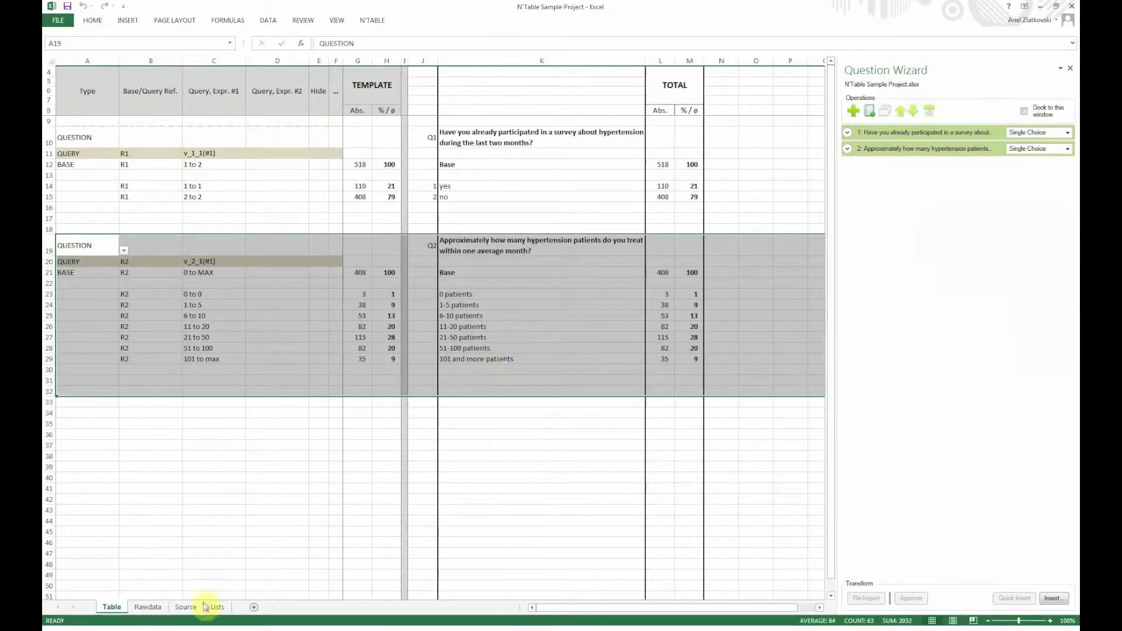
Step: Import the most relevant information question from A19:D20 of the Source sheet as Open-ended question 3
left_click(186, 607)
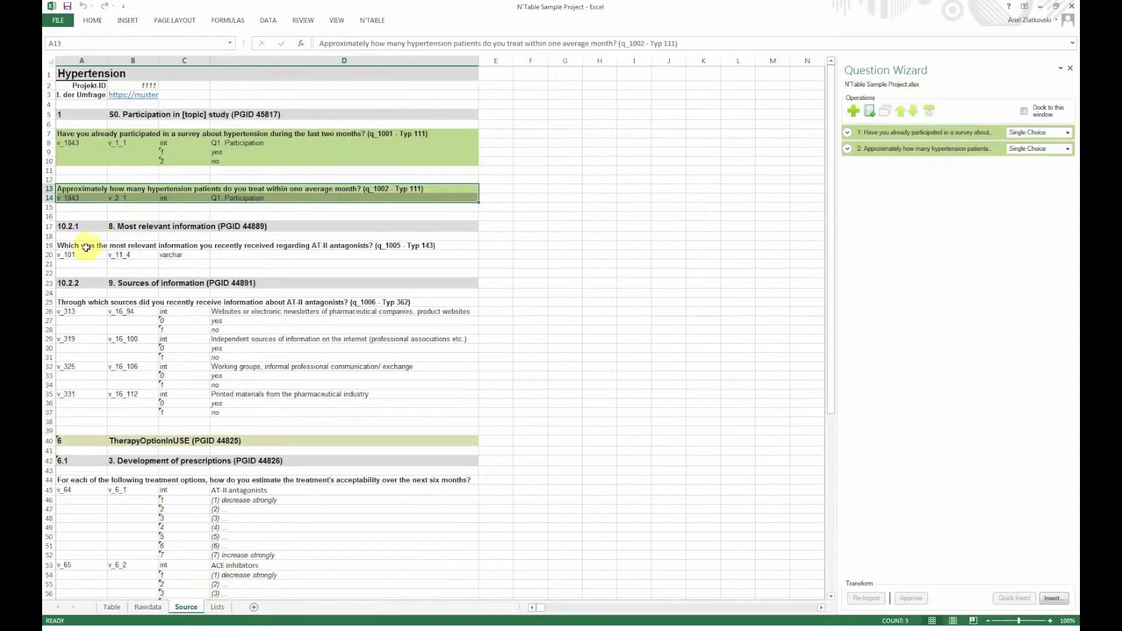
left_click_drag(89, 246, 163, 253)
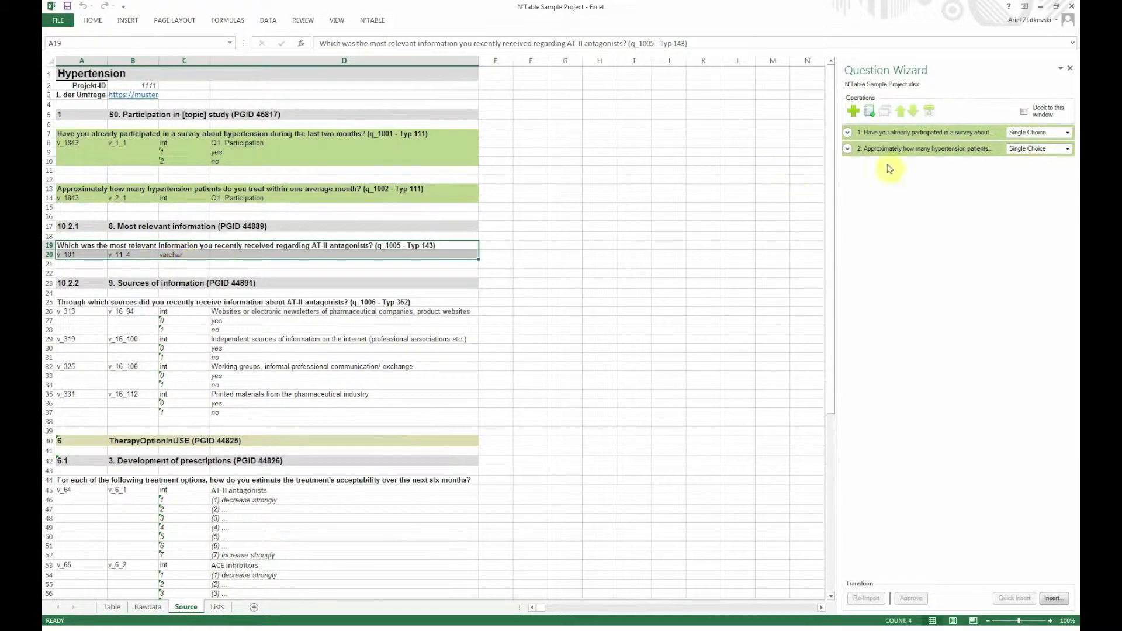
left_click(870, 113)
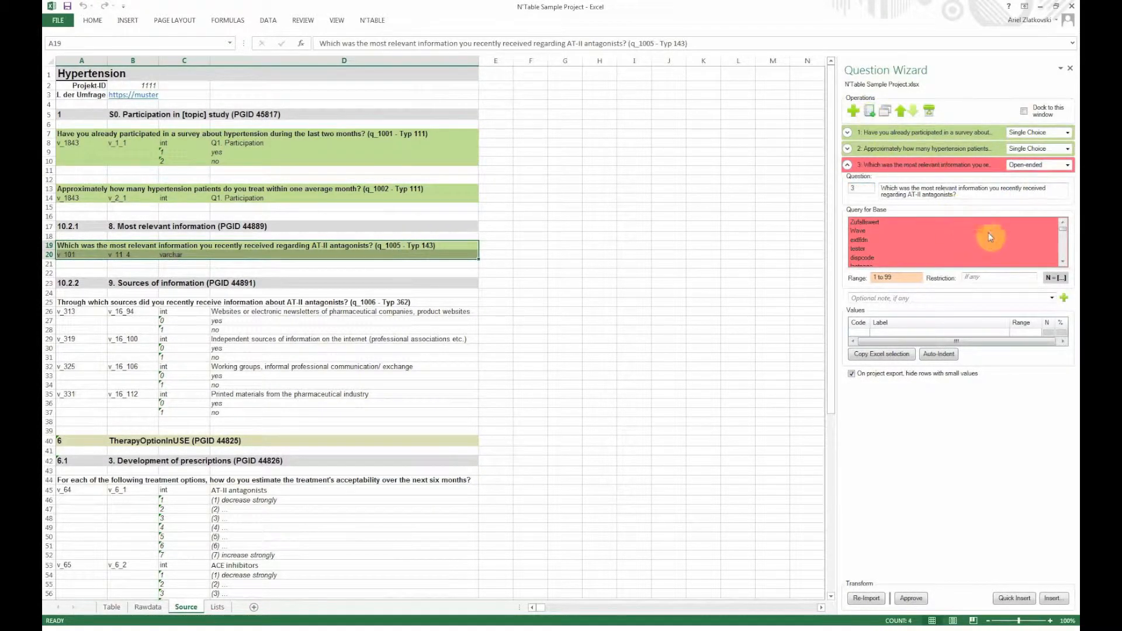
Step: Select the variables Code_v_11_4_1 through Code_v_11_4_5 as question 3's base query
left_click(127, 255)
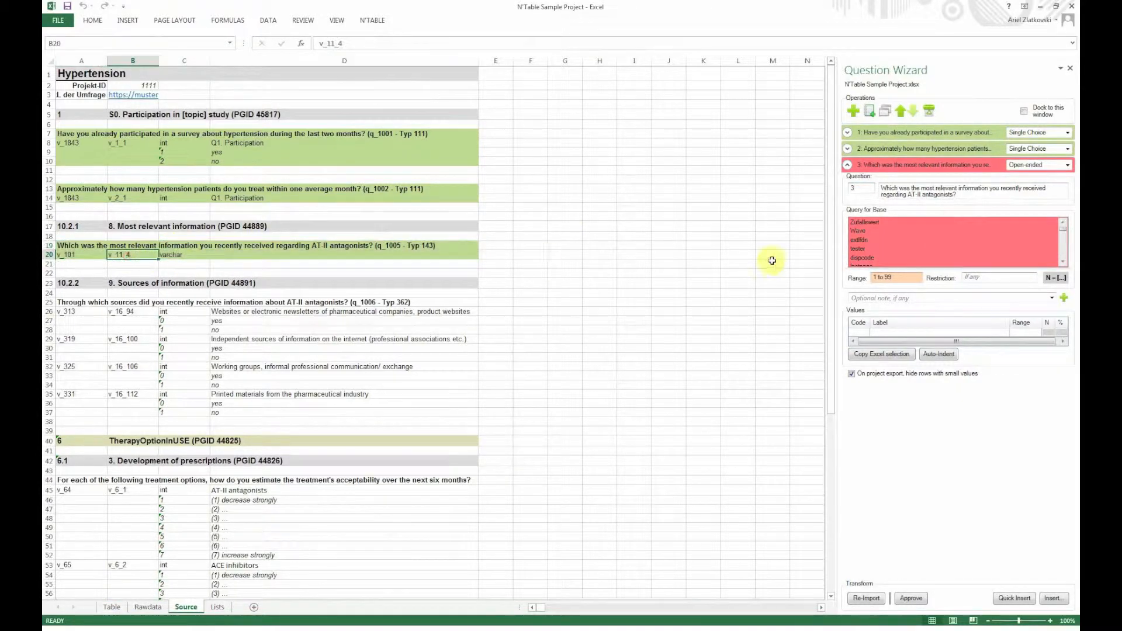
left_click(1064, 262)
left_click(1065, 264)
left_click(1065, 263)
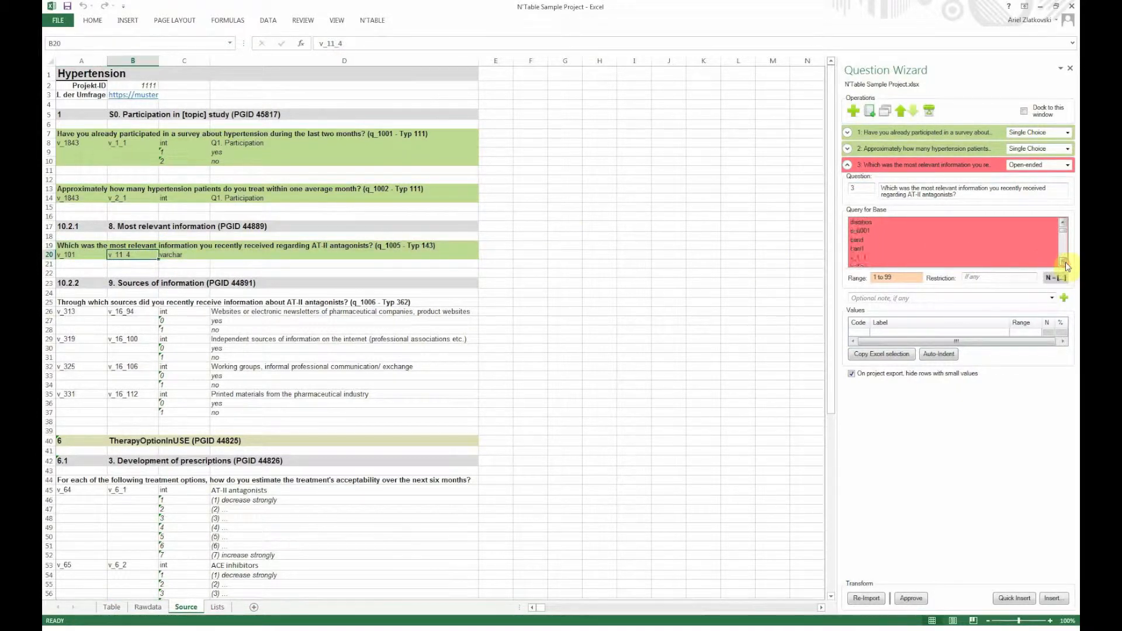
left_click(1065, 264)
left_click(876, 223)
left_click(884, 259, "shift")
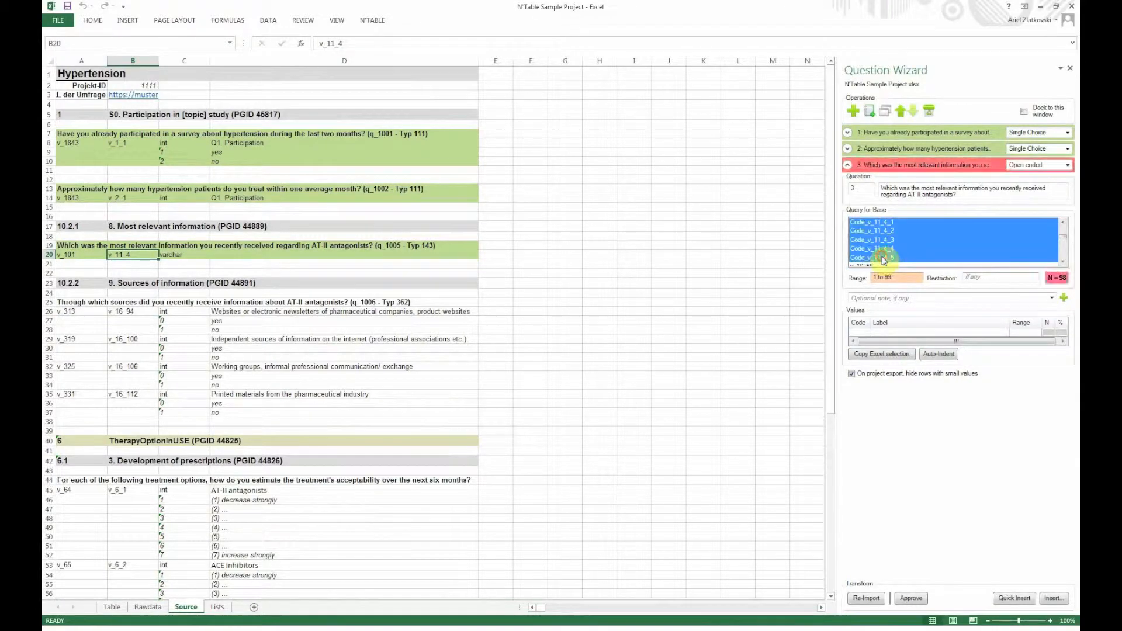
Step: Copy the relevant-information codeframe in A56:B88 of the Lists sheet into question 3's values, and insert the approved question into the table
left_click(218, 608)
left_click(66, 190)
left_click_drag(91, 214, 150, 533)
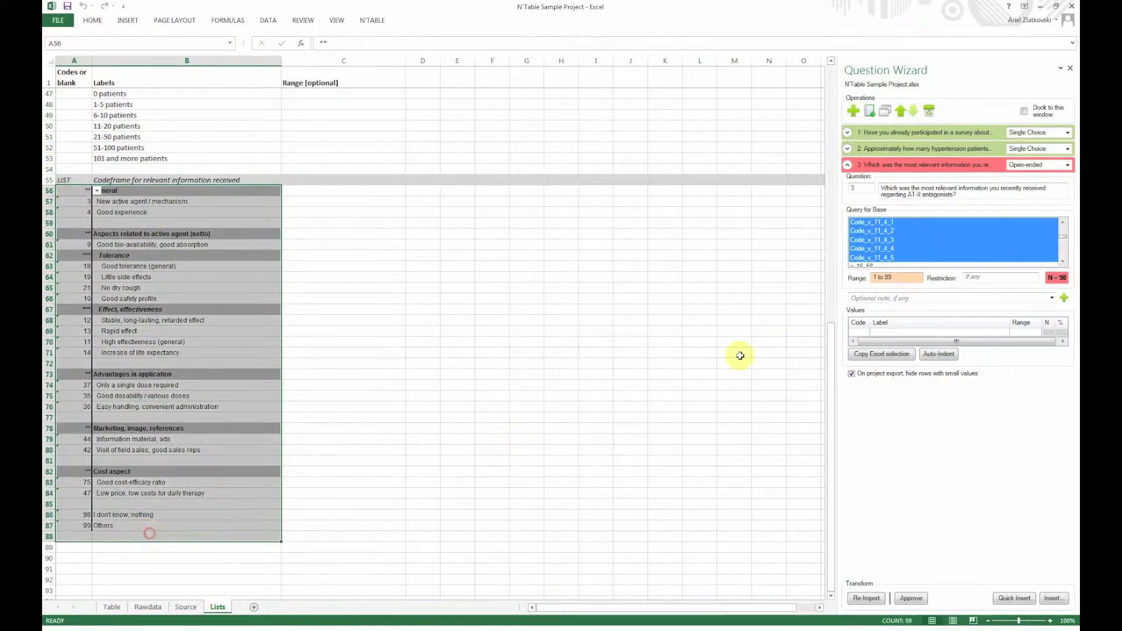
left_click(867, 354)
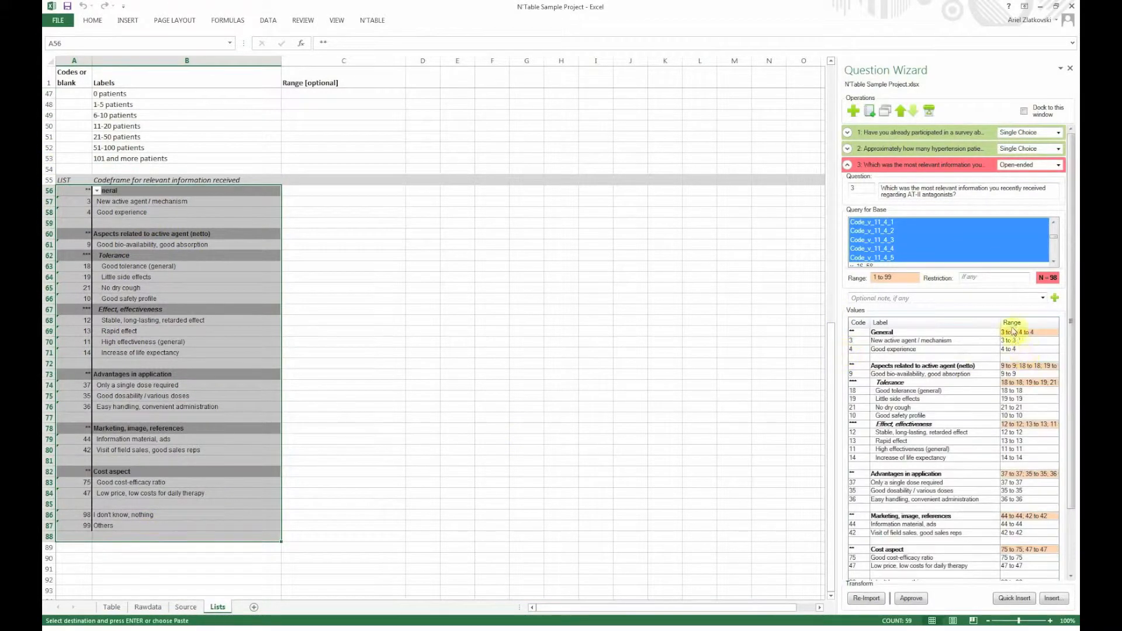
left_click(906, 598)
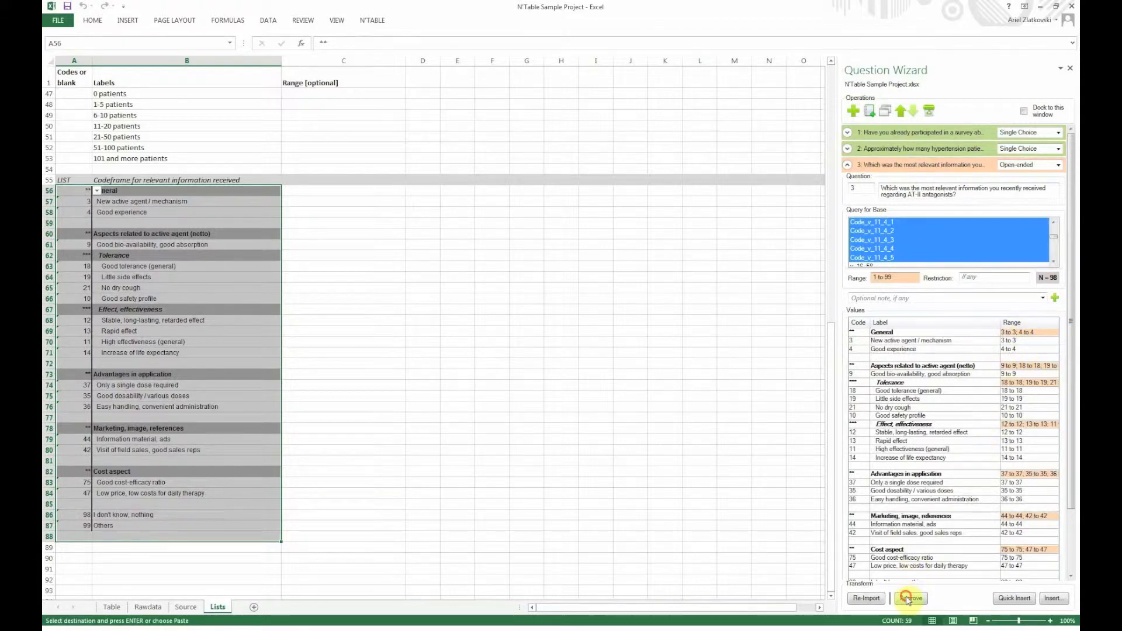
left_click(1014, 598)
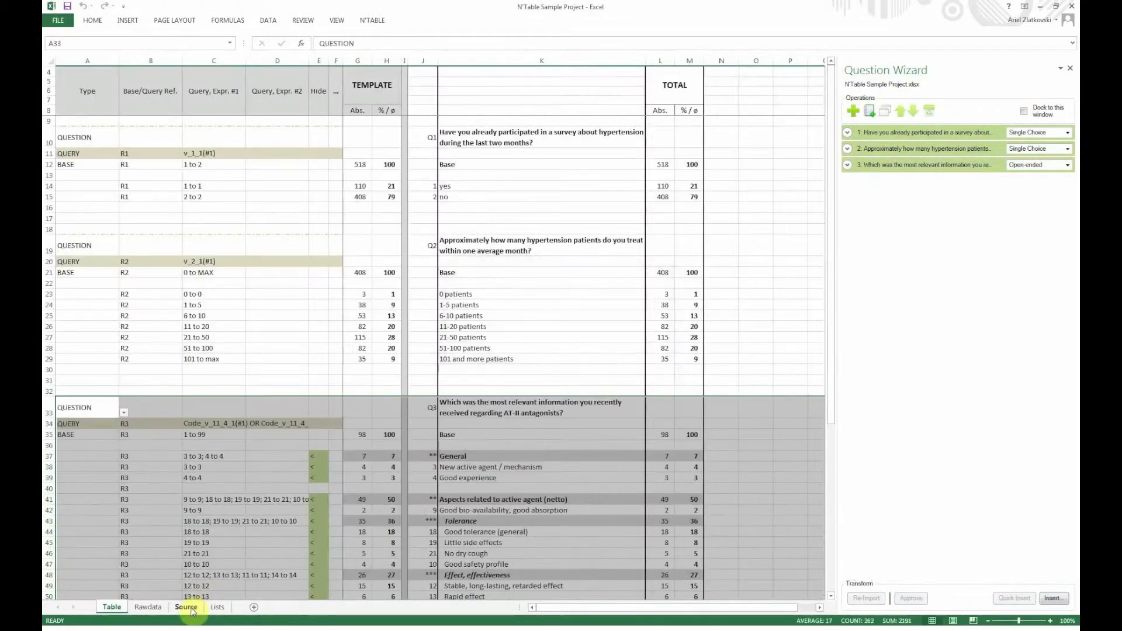
Step: Import the information sources question from A25:D38 of the Source sheet as Multiple Choice question 4
left_click(186, 607)
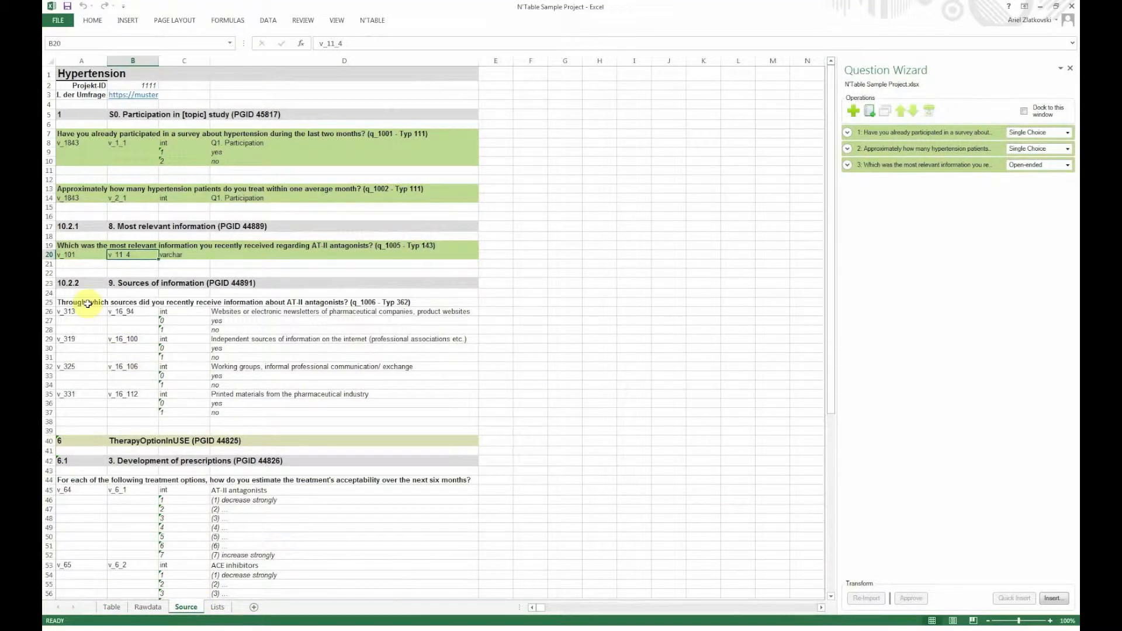
left_click_drag(87, 304, 232, 422)
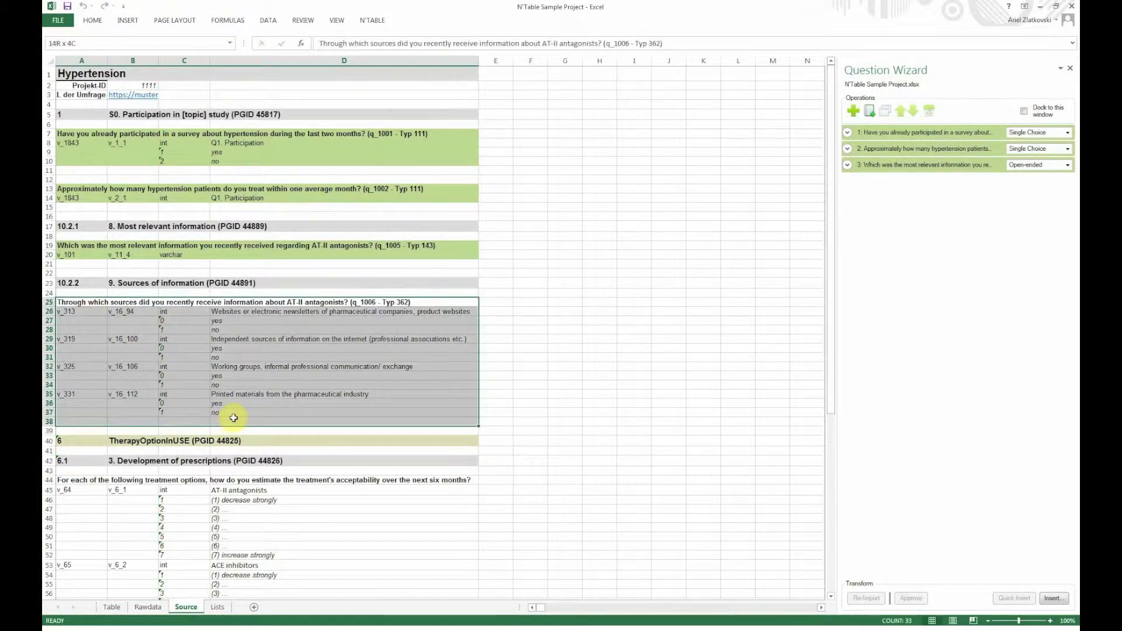
left_click(868, 118)
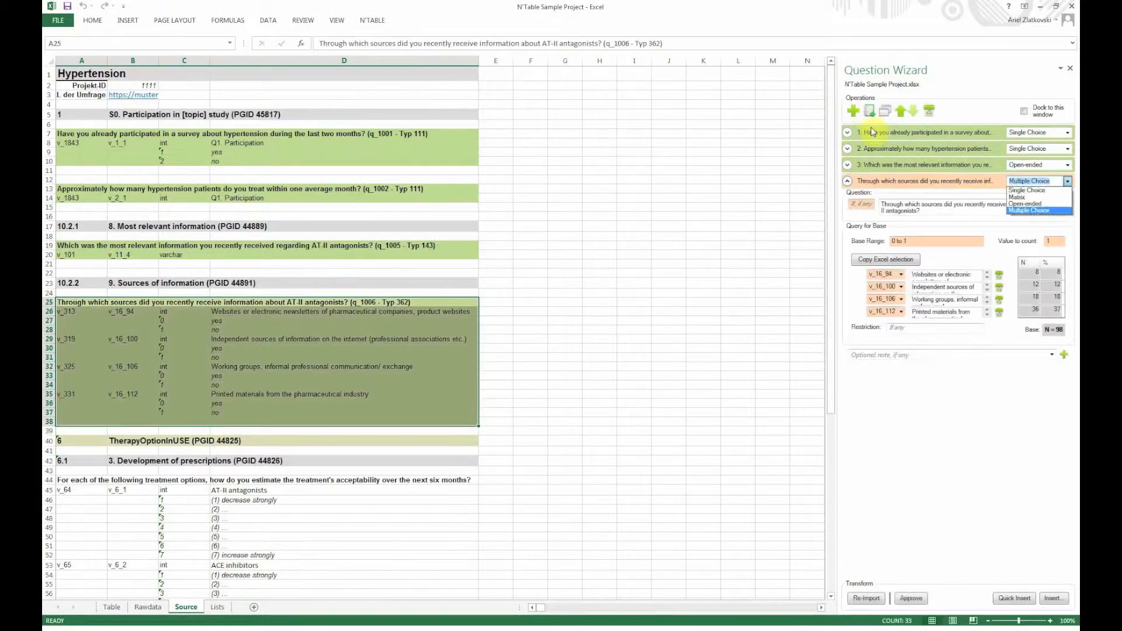
left_click(997, 185)
type("4")
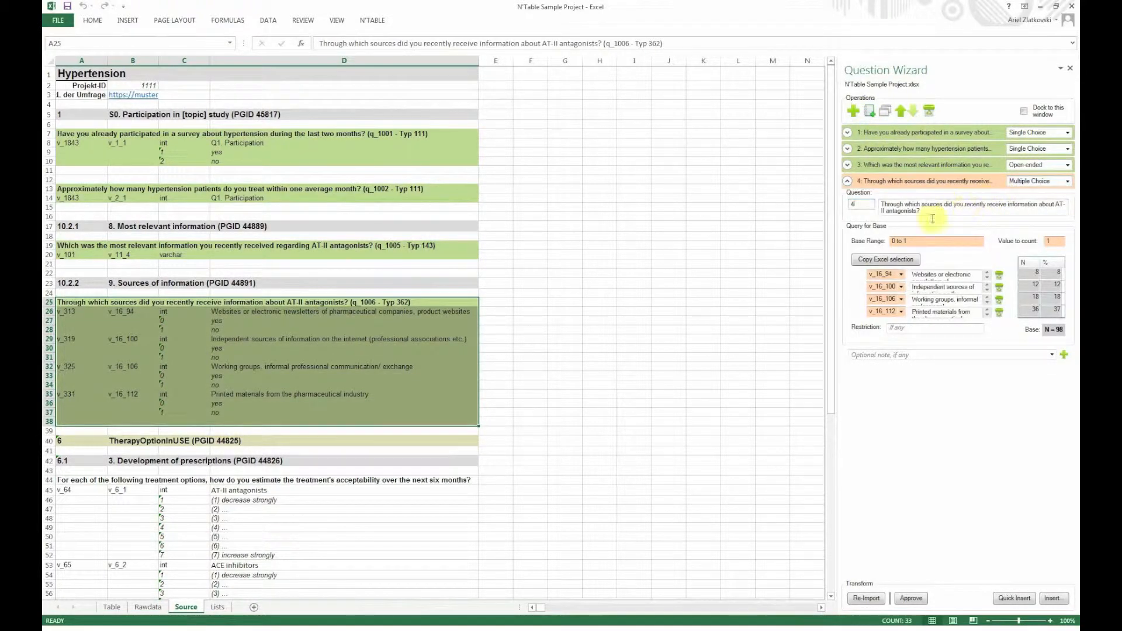
left_click(899, 242)
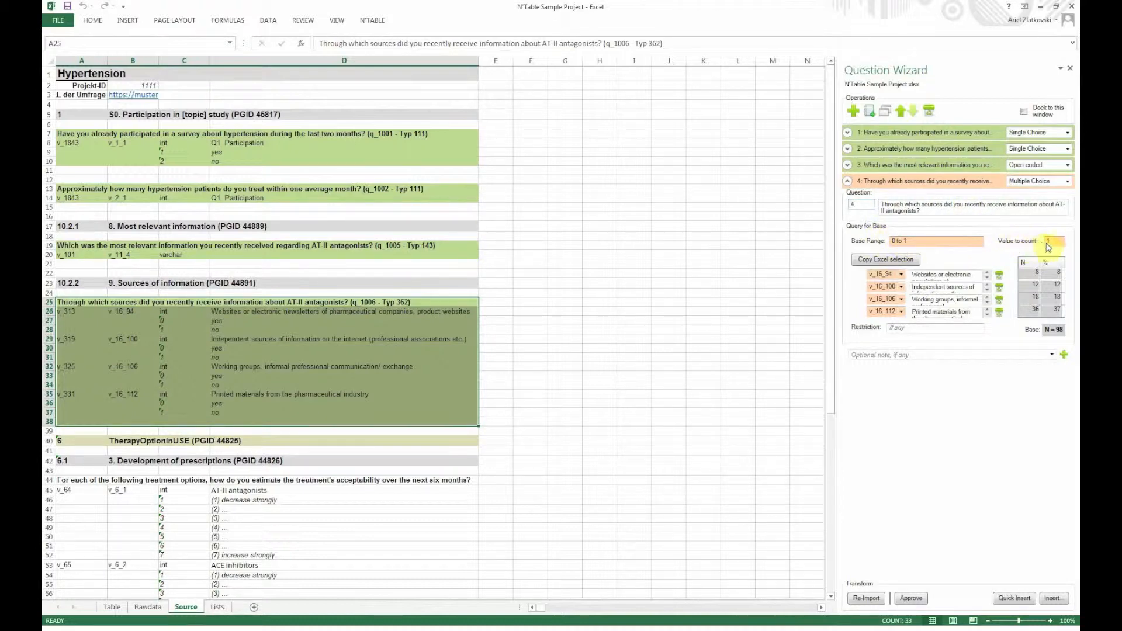
Step: Set question 4's value to count to 0, matching the yes code in the Source sheet, and insert the approved question into the table
left_click(214, 320)
left_click(196, 321)
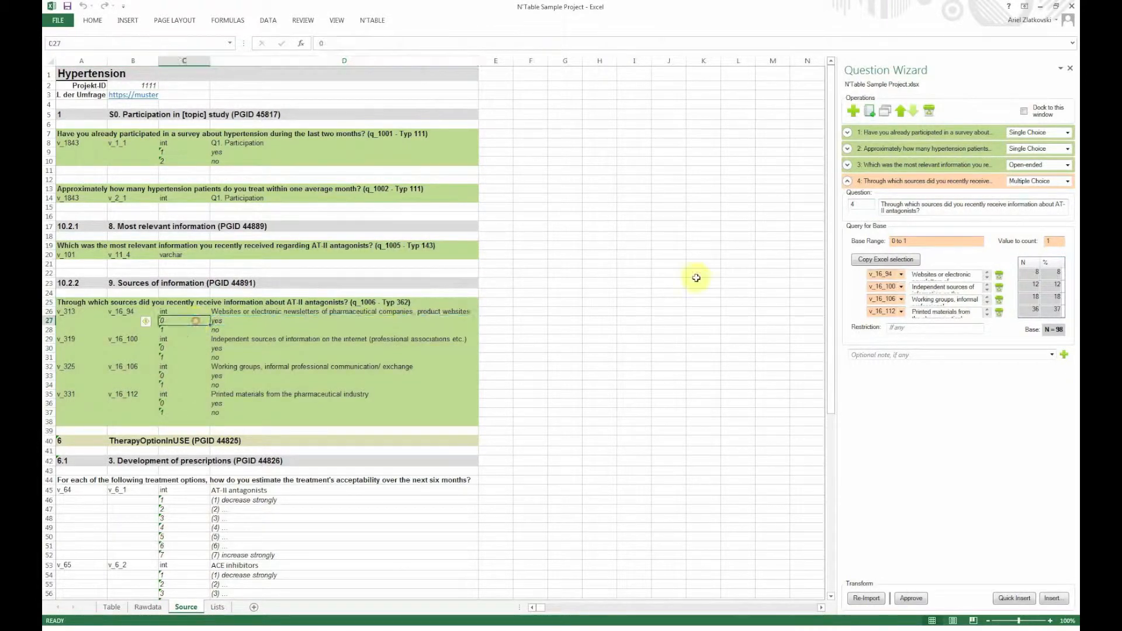
double_click(1048, 241)
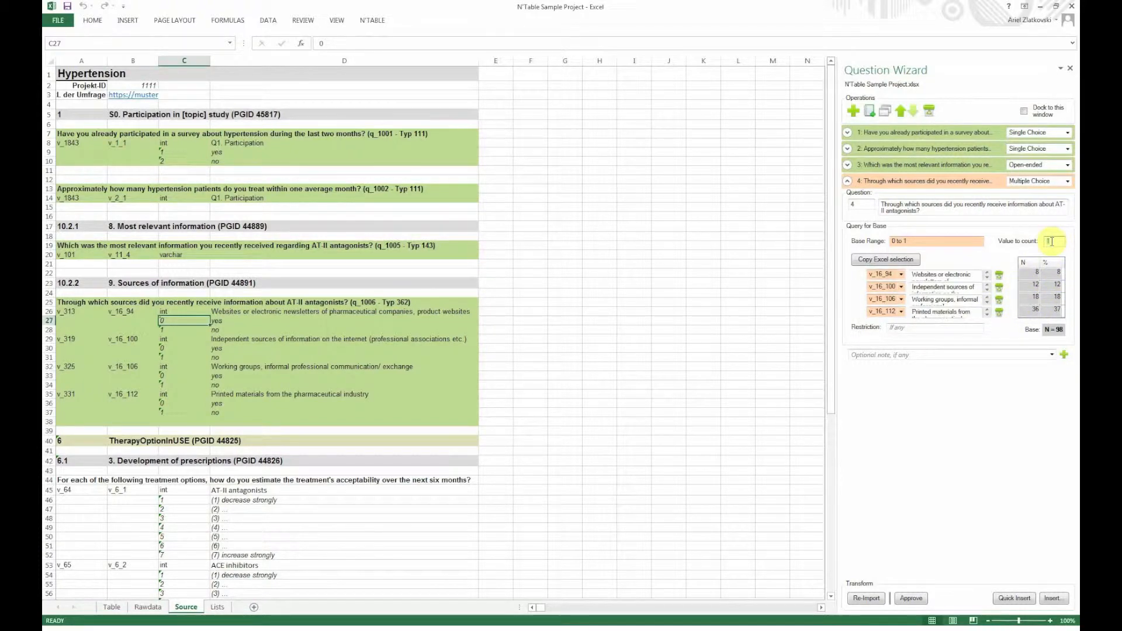
type("0")
left_click(913, 599)
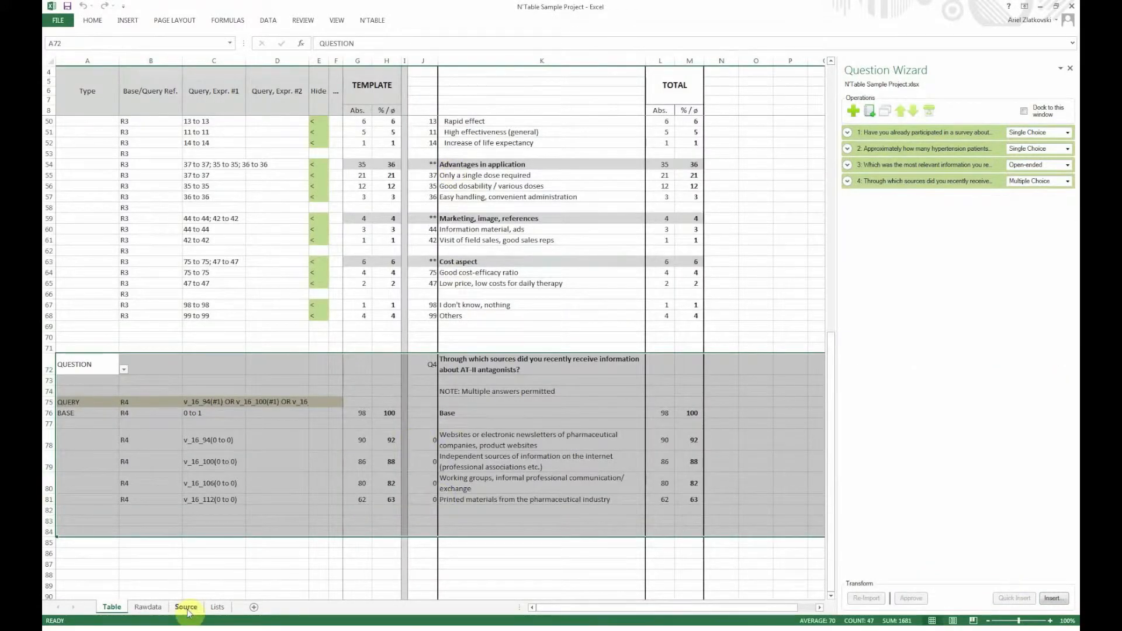
Step: Import the treatment options question from A44:D84 of the Source sheet as Matrix question 5
left_click(186, 607)
scroll(155, 493, "down", 10)
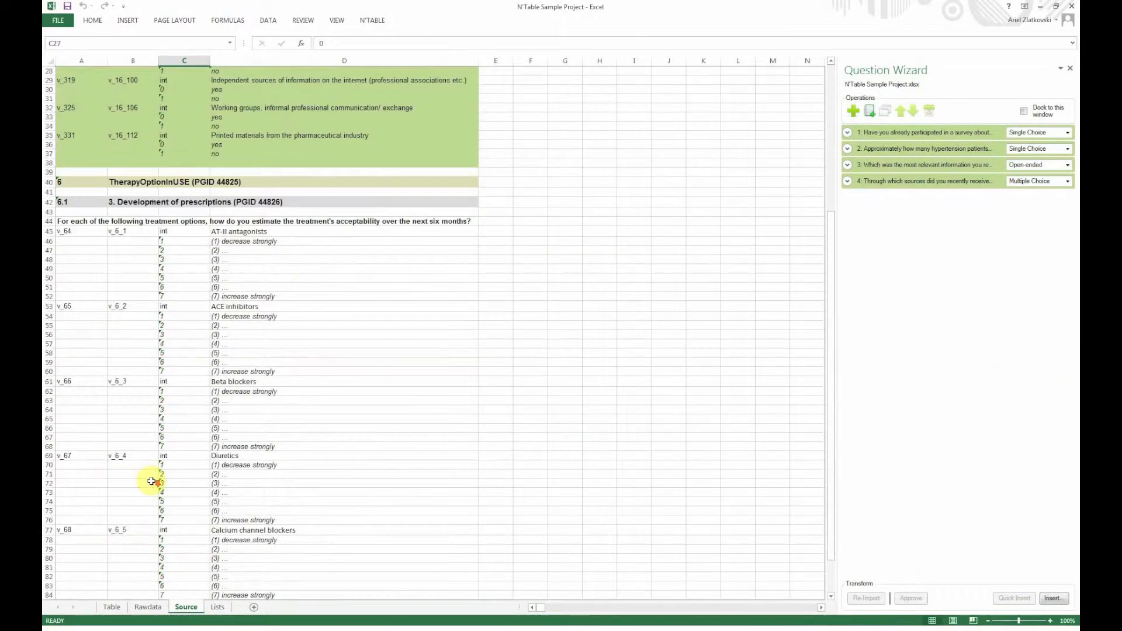
scroll(151, 481, "down", 1)
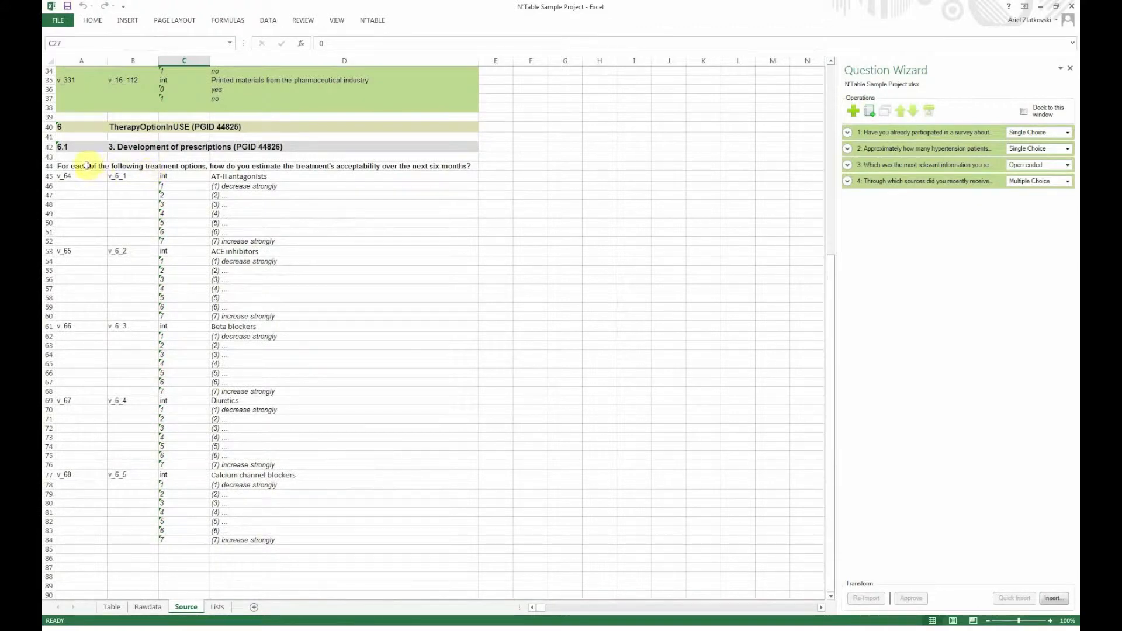
left_click_drag(87, 166, 268, 539)
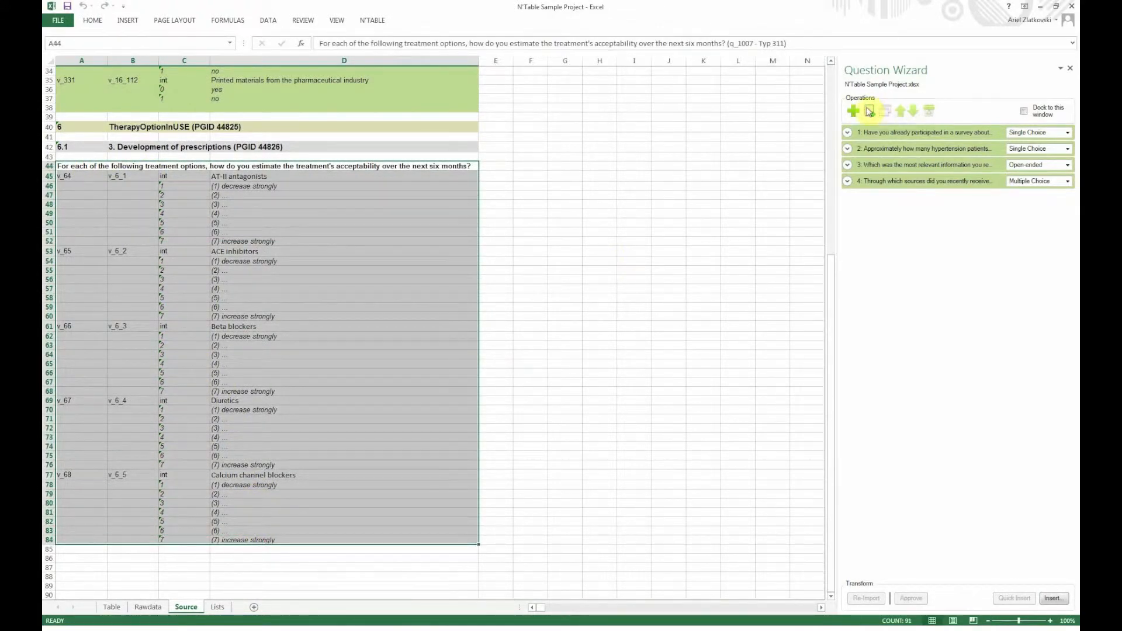
left_click(870, 111)
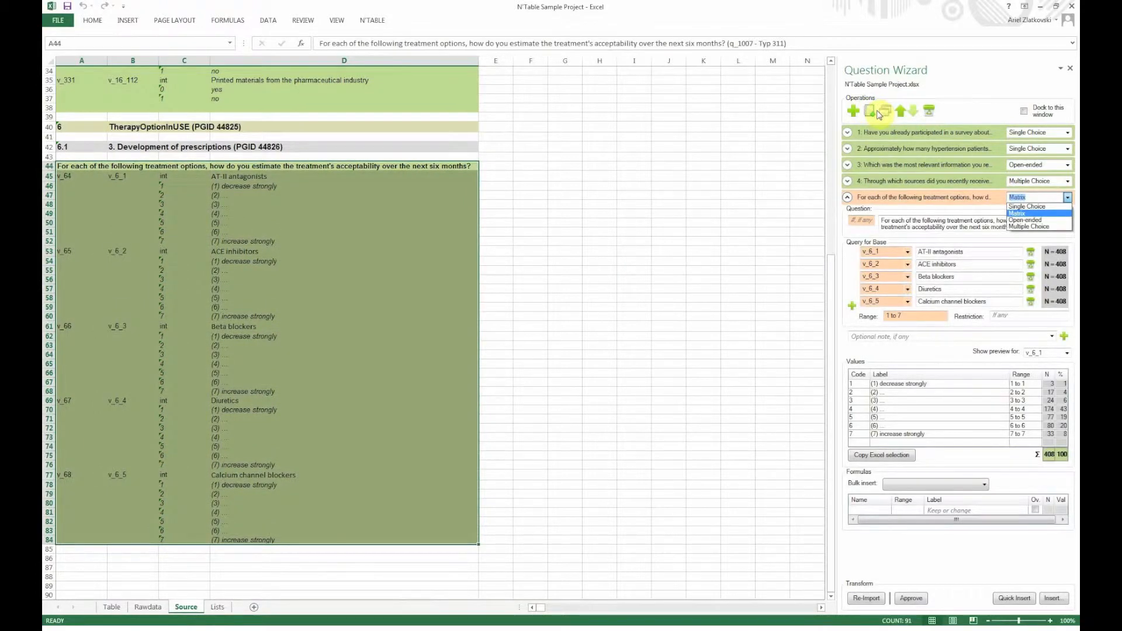
type("5")
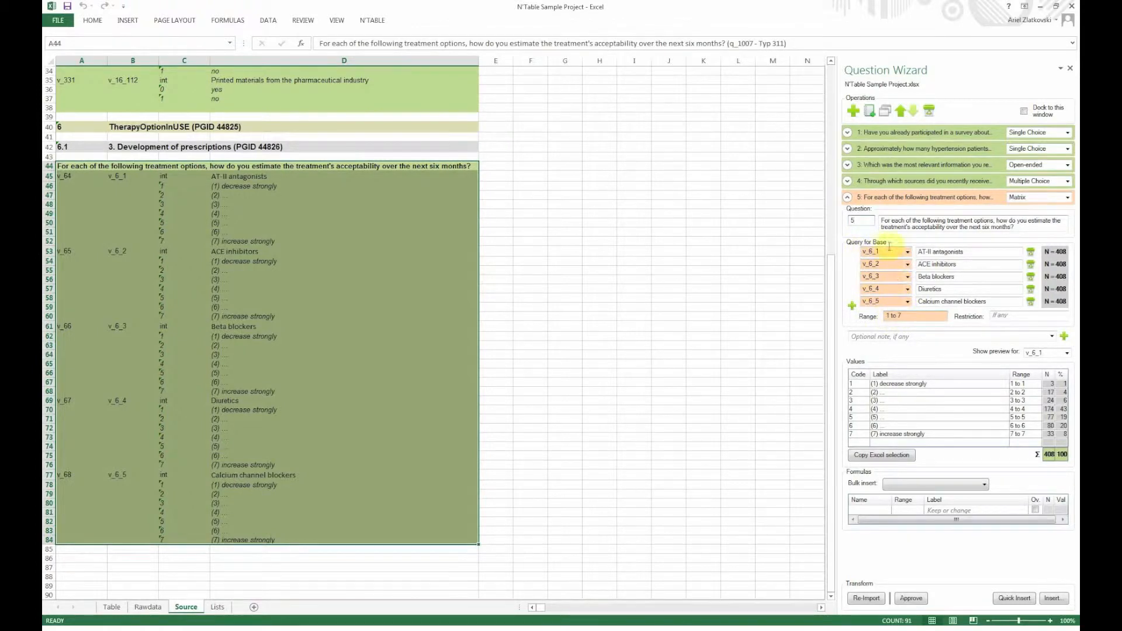
Step: Add a Top-Two formula for range 6 to 7 and an Average formula with overviews to question 5, and insert it into the table
left_click(889, 486)
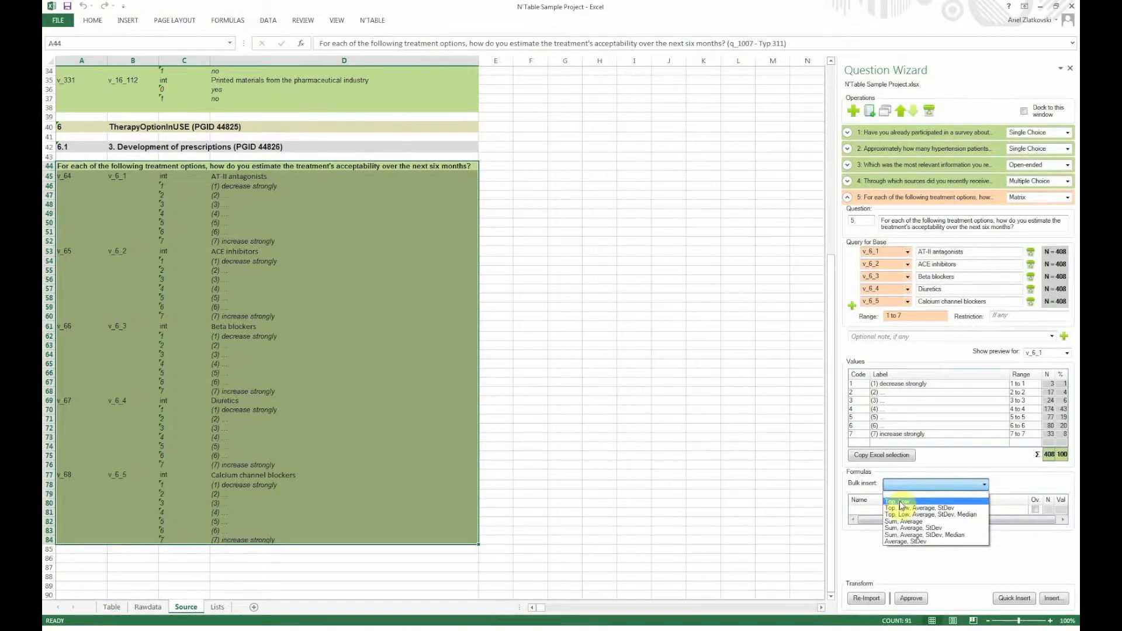
left_click(863, 513)
left_click(861, 514)
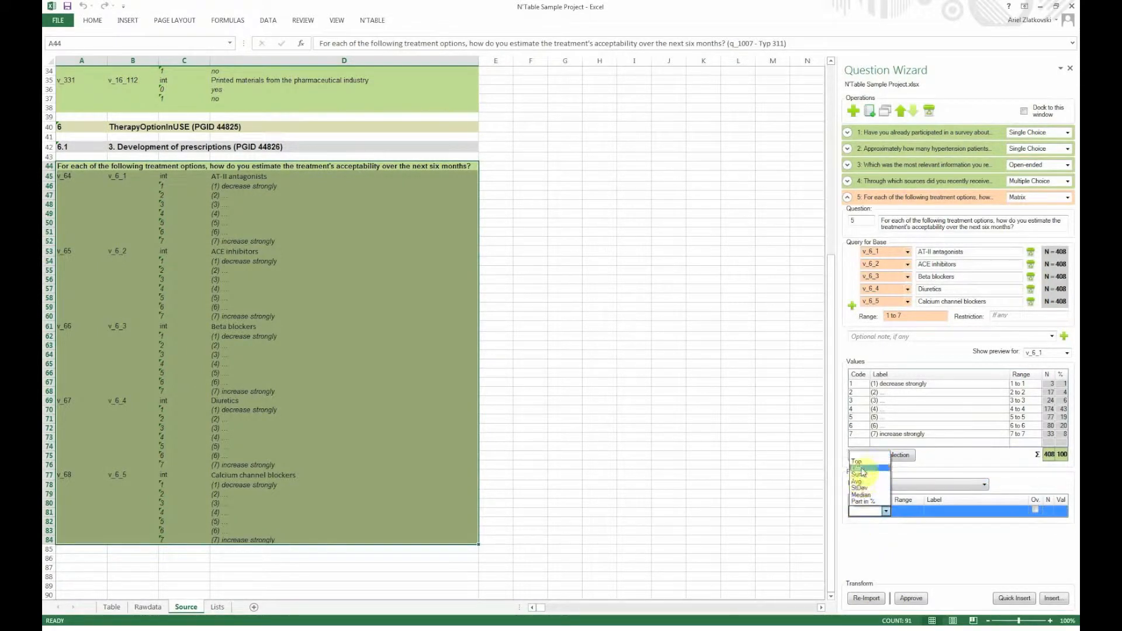
left_click(863, 463)
left_click(900, 512)
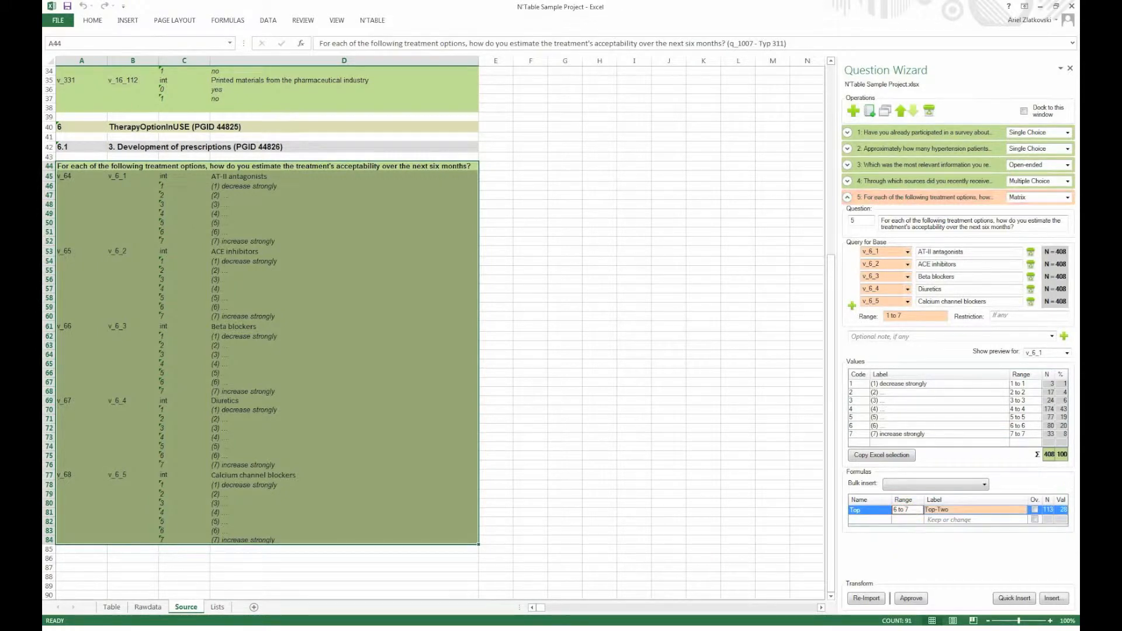
left_click(861, 521)
left_click(857, 491)
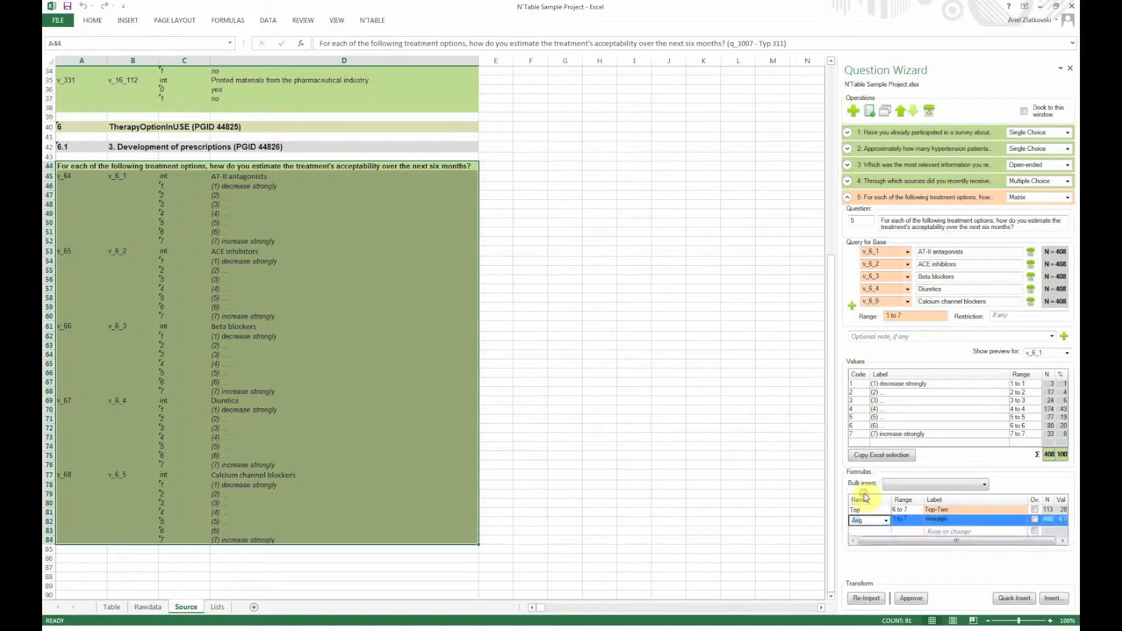
left_click(1035, 510)
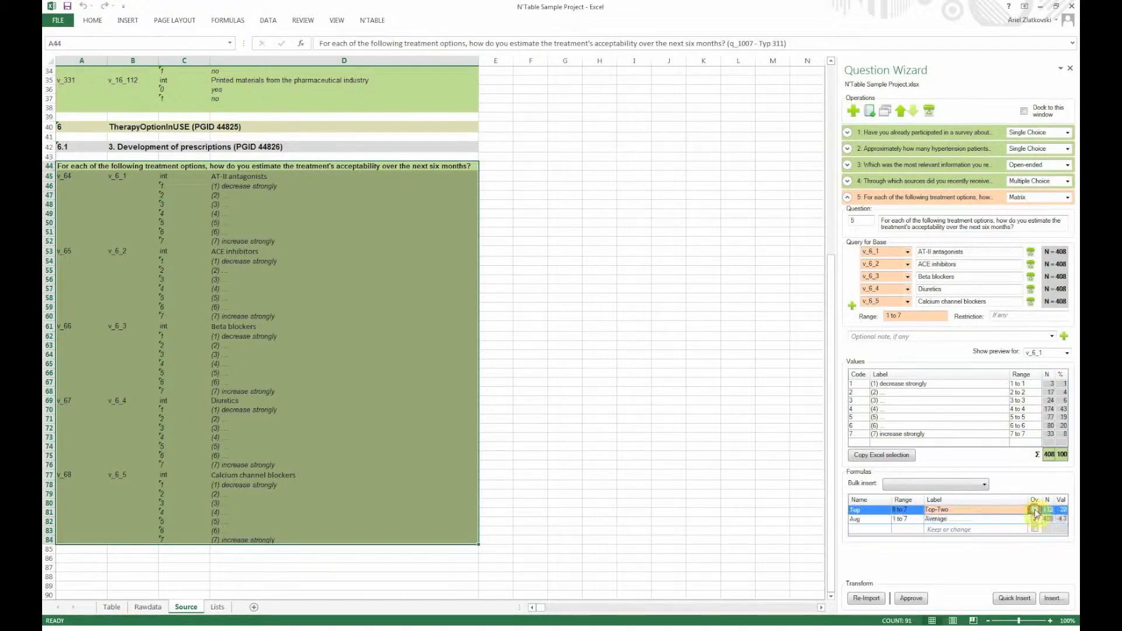
left_click(1015, 598)
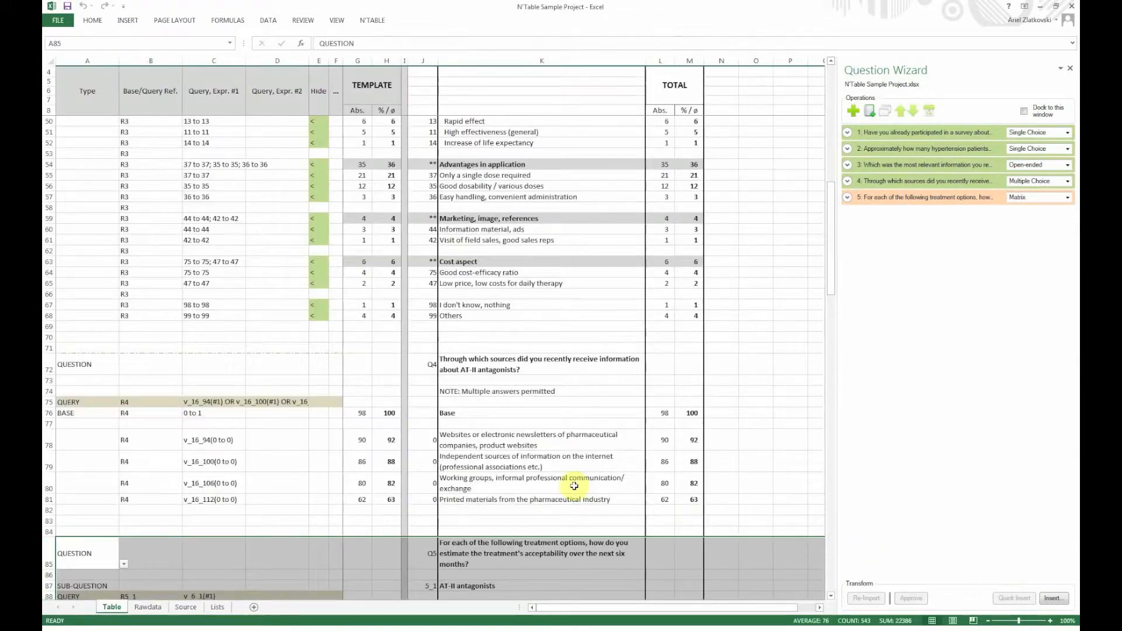
Step: Examine question 5's sub-question tables and its Top-Two and Average overviews in the Table sheet
scroll(567, 465, "down", 9)
scroll(569, 465, "down", 1)
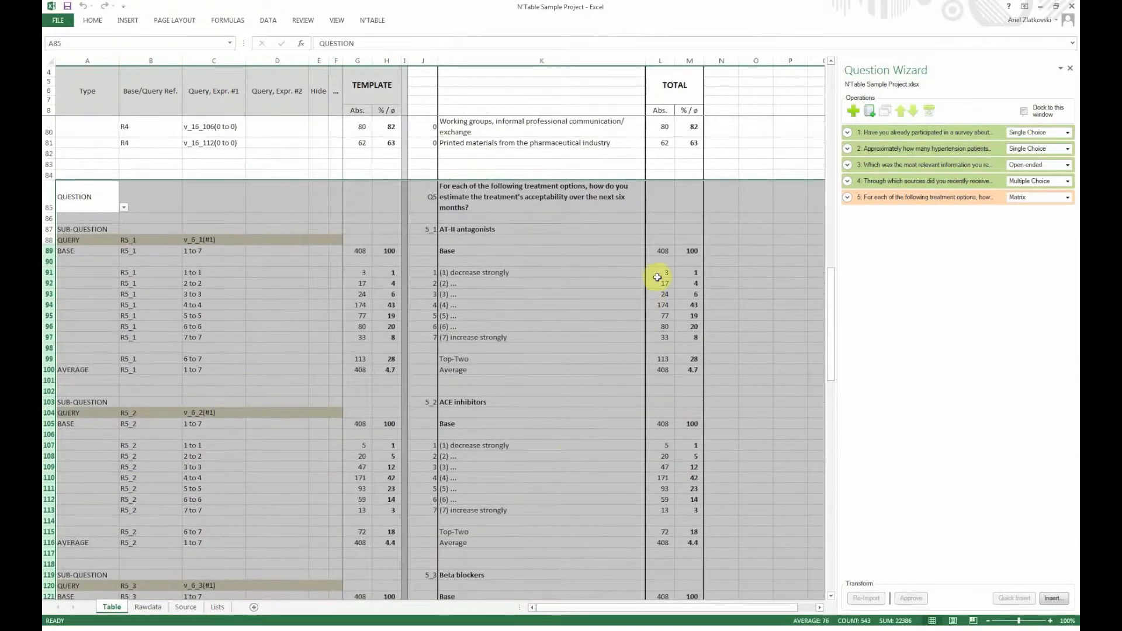
left_click_drag(659, 272, 693, 339)
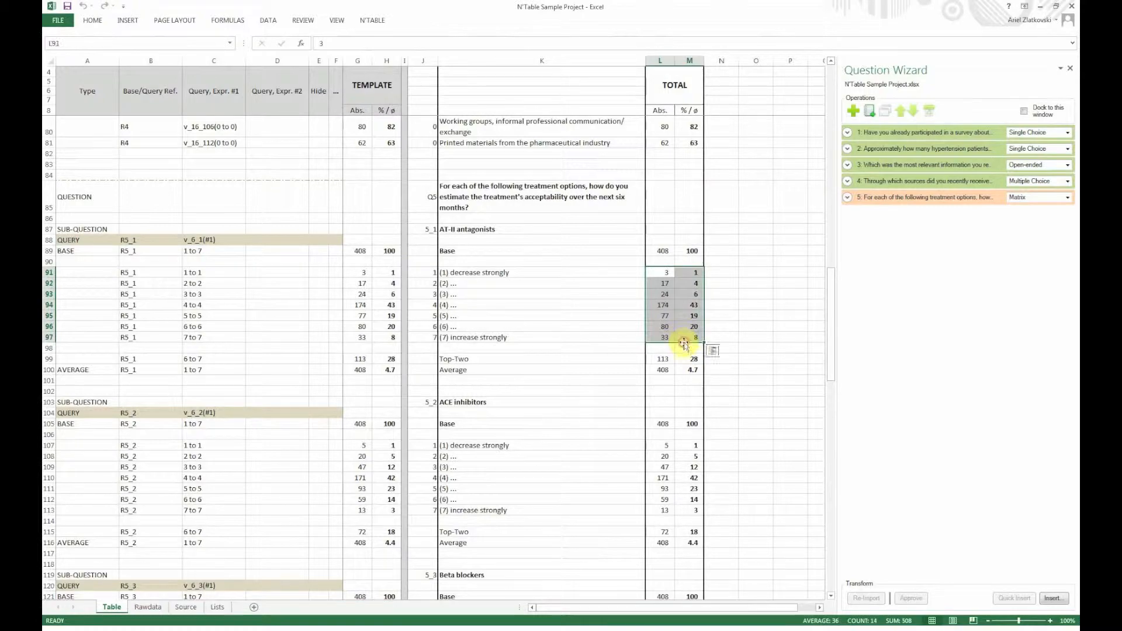
scroll(680, 364, "down", 11)
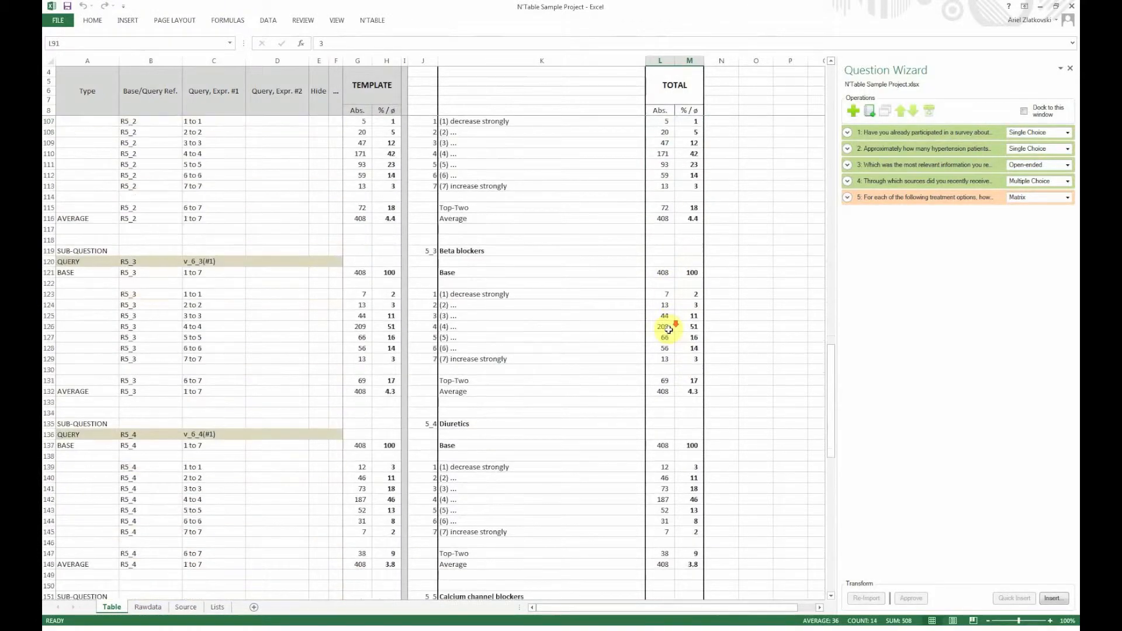
scroll(669, 330, "down", 13)
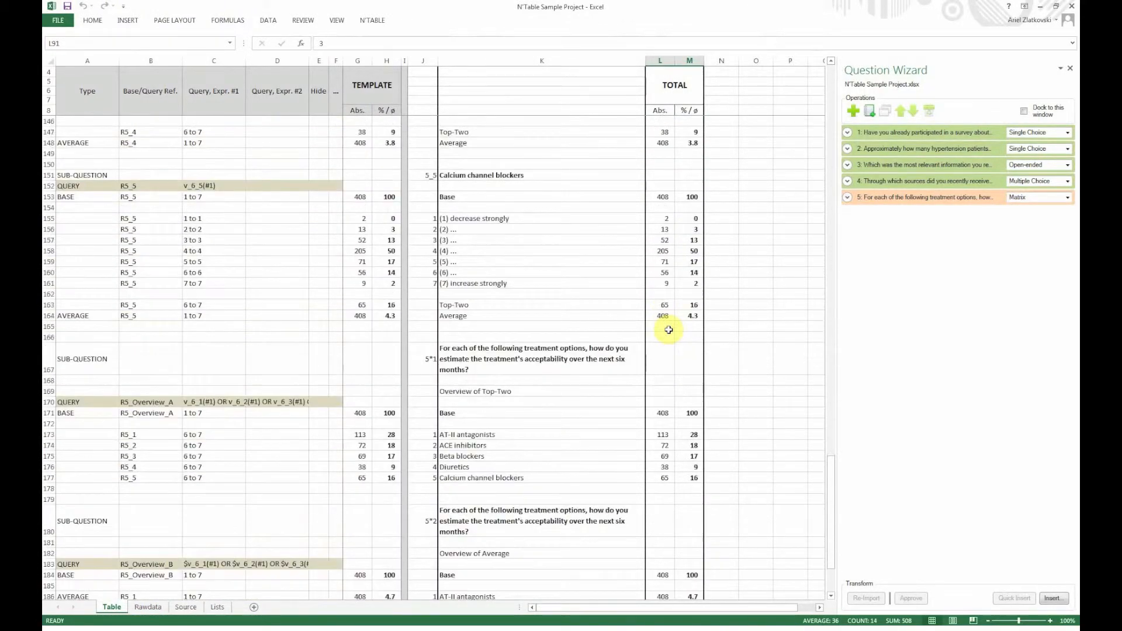
left_click_drag(657, 371, 692, 414)
scroll(702, 412, "down", 2)
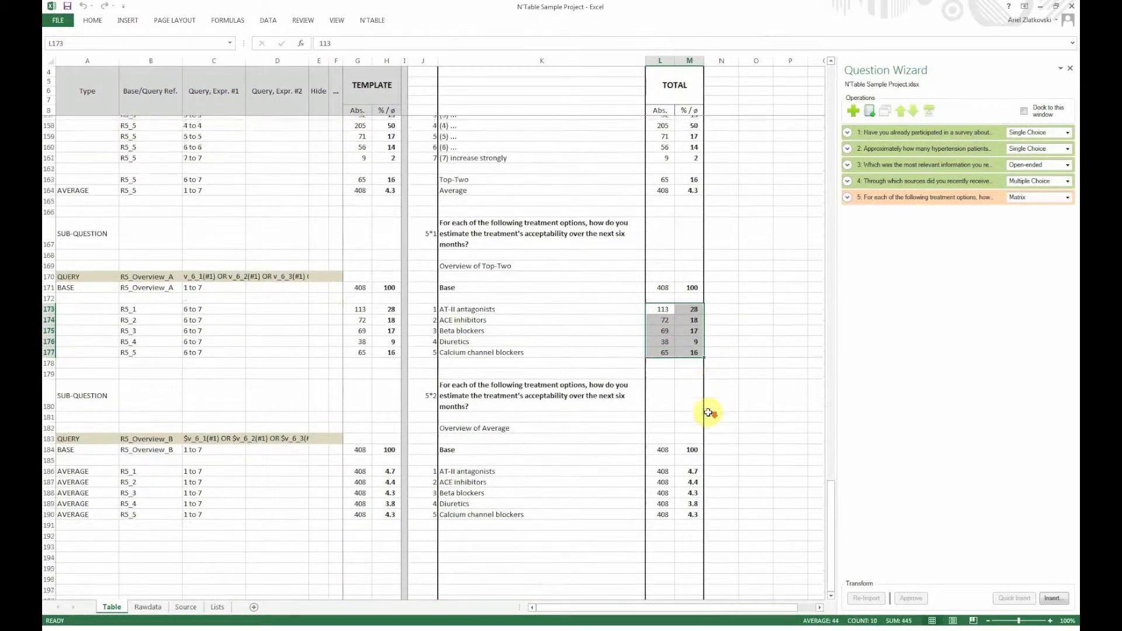
left_click_drag(690, 466, 701, 496)
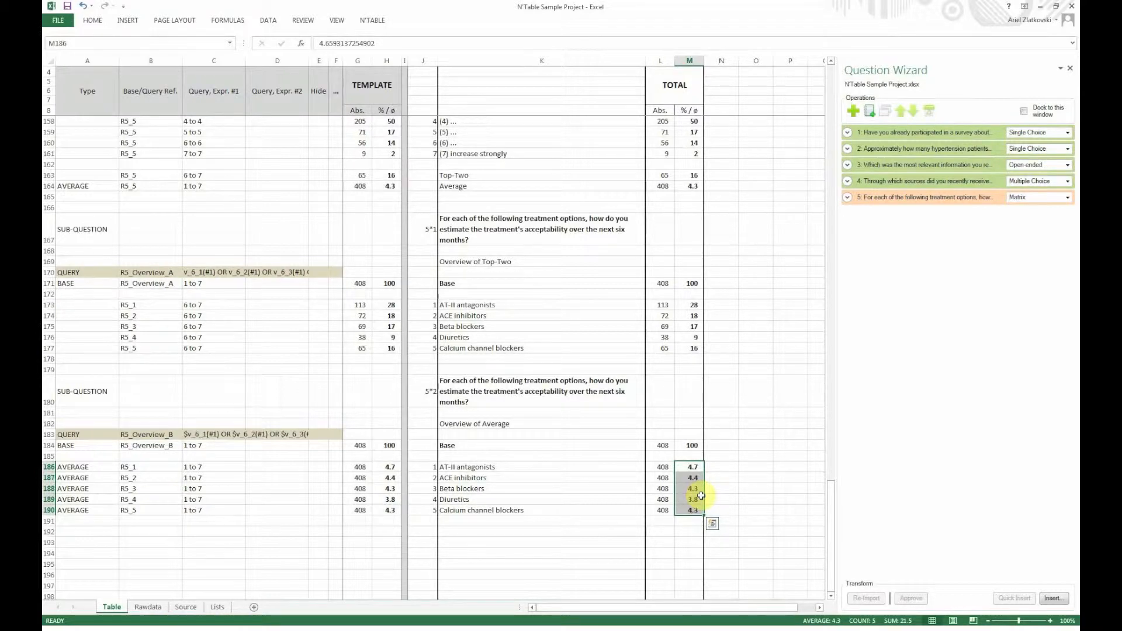
Step: Add a new Single Choice question numbered S1 with the text "What is your state of residence?"
left_click(854, 111)
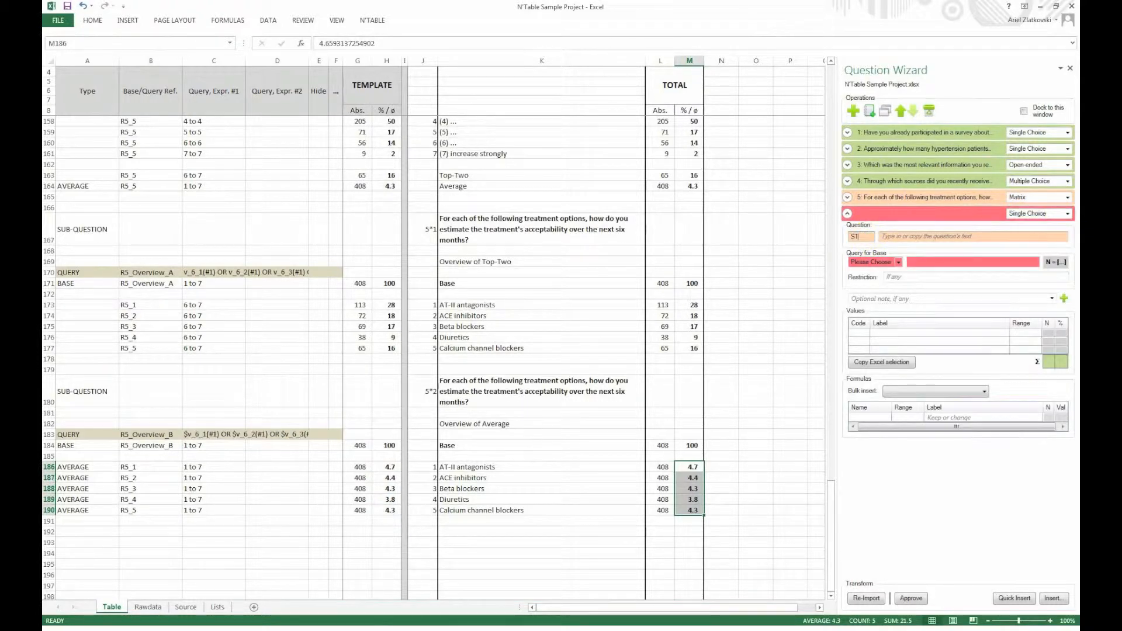
key("Tab")
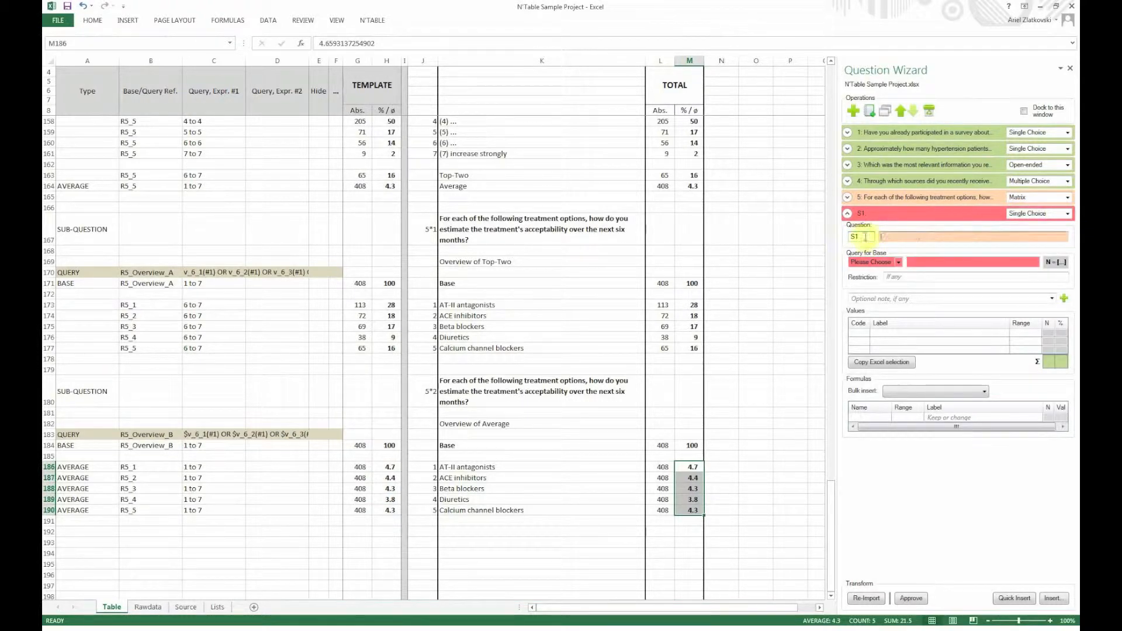
type("What is your state of residence?")
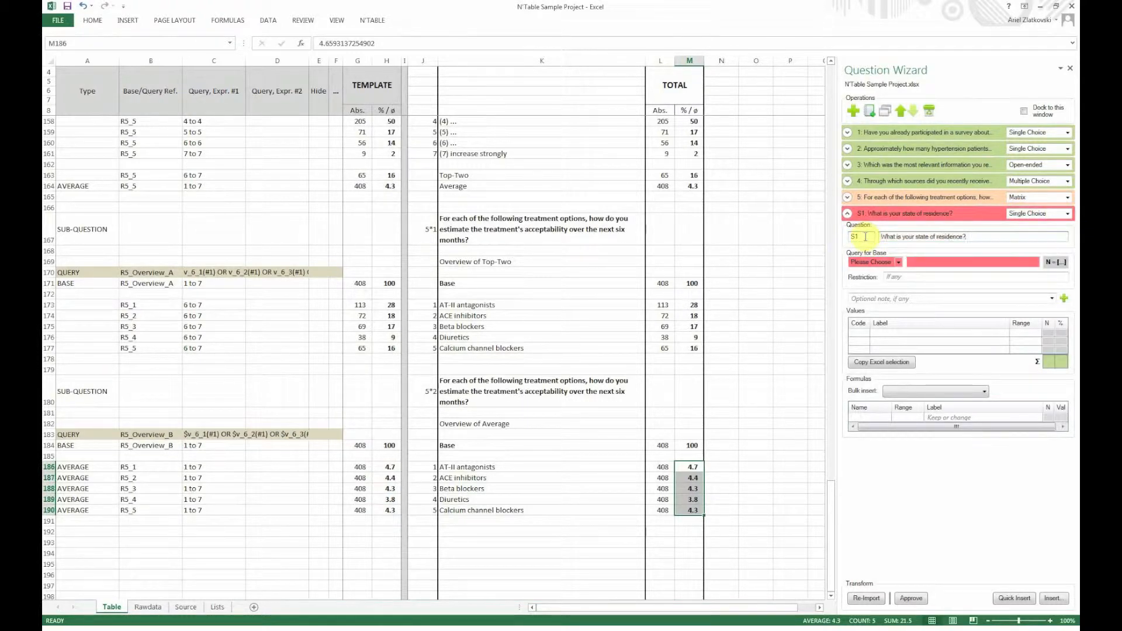
Step: Check the State column's codes in the Rawdata sheet and select the State variable as question S1's base query
left_click(148, 608)
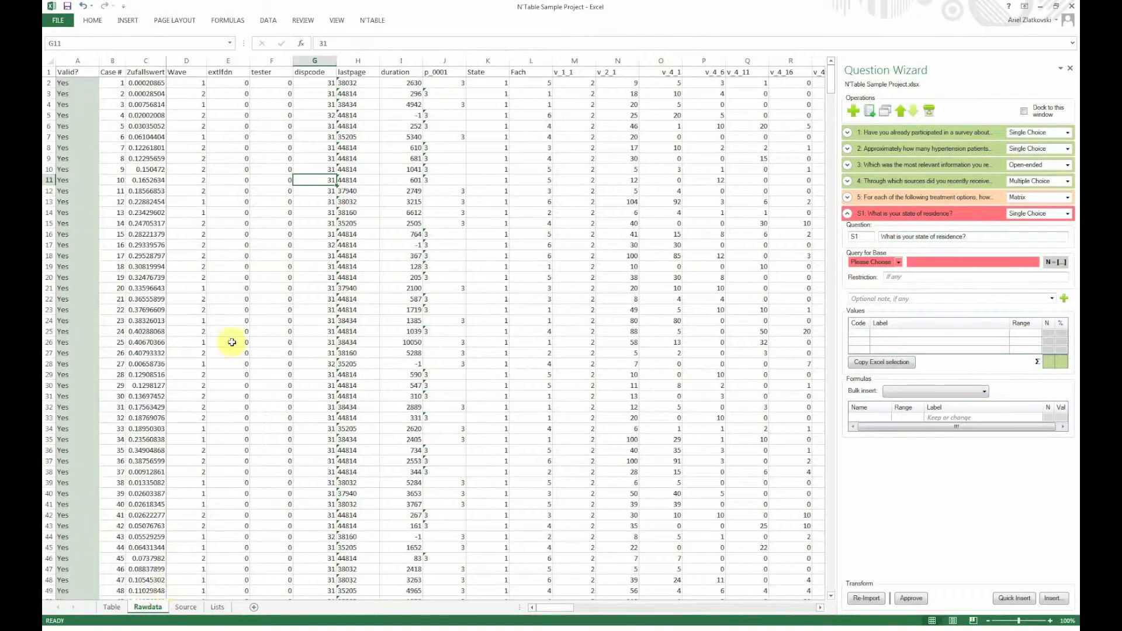
left_click(483, 61)
left_click_drag(832, 92, 839, 225)
left_click(899, 262)
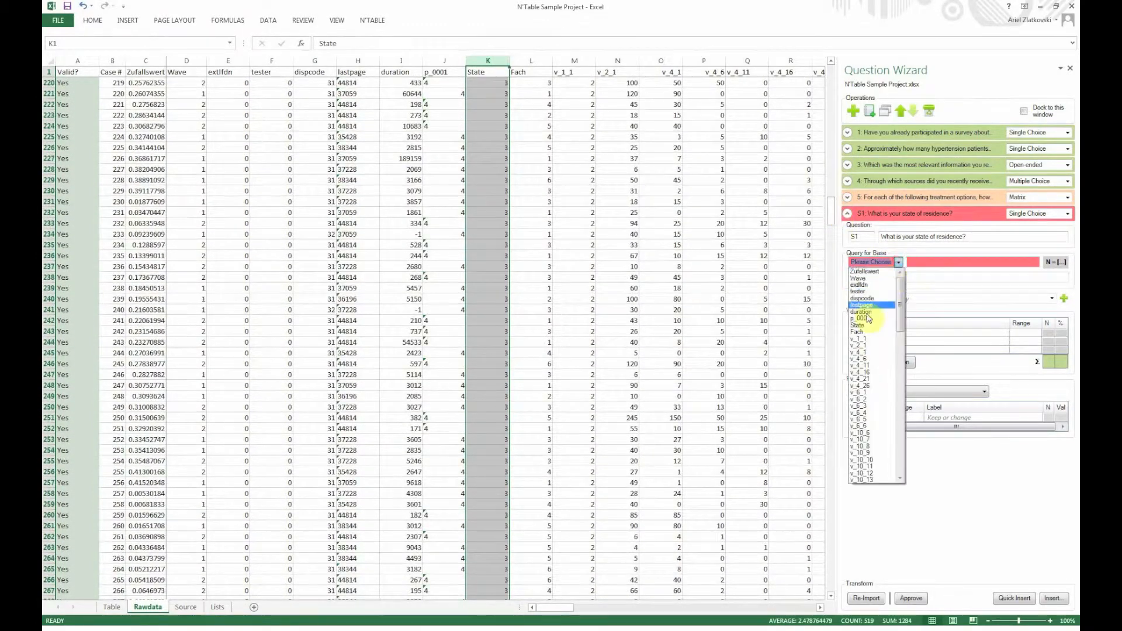
left_click(863, 327)
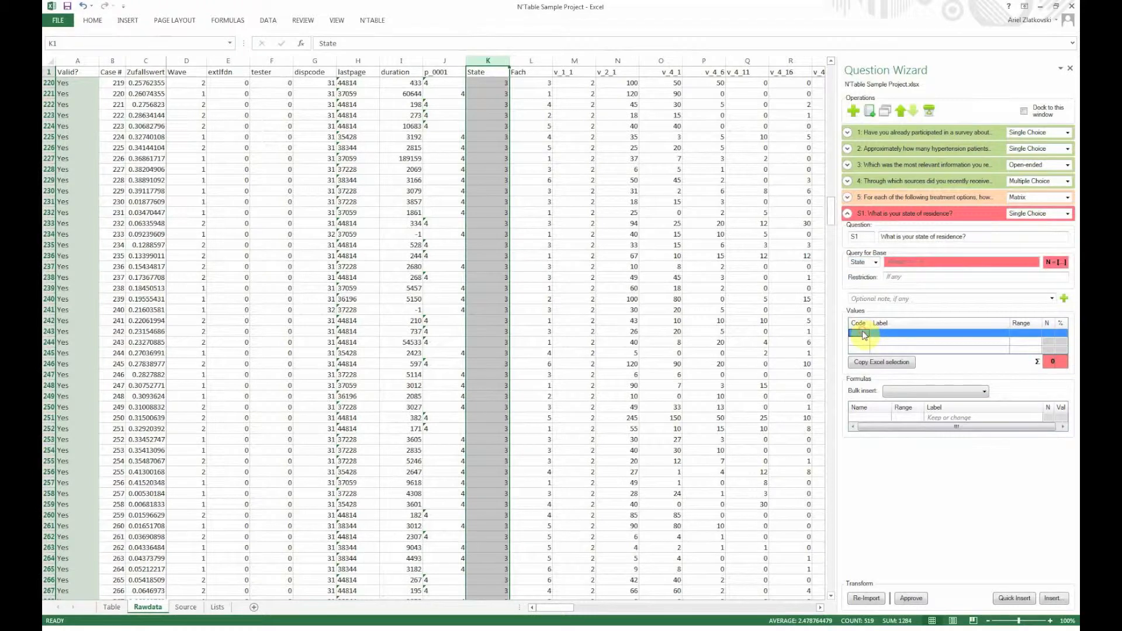
Step: Add the values 1 Washington and 2 Oregon to question S1
key("Tab")
type("Washington")
key("Return")
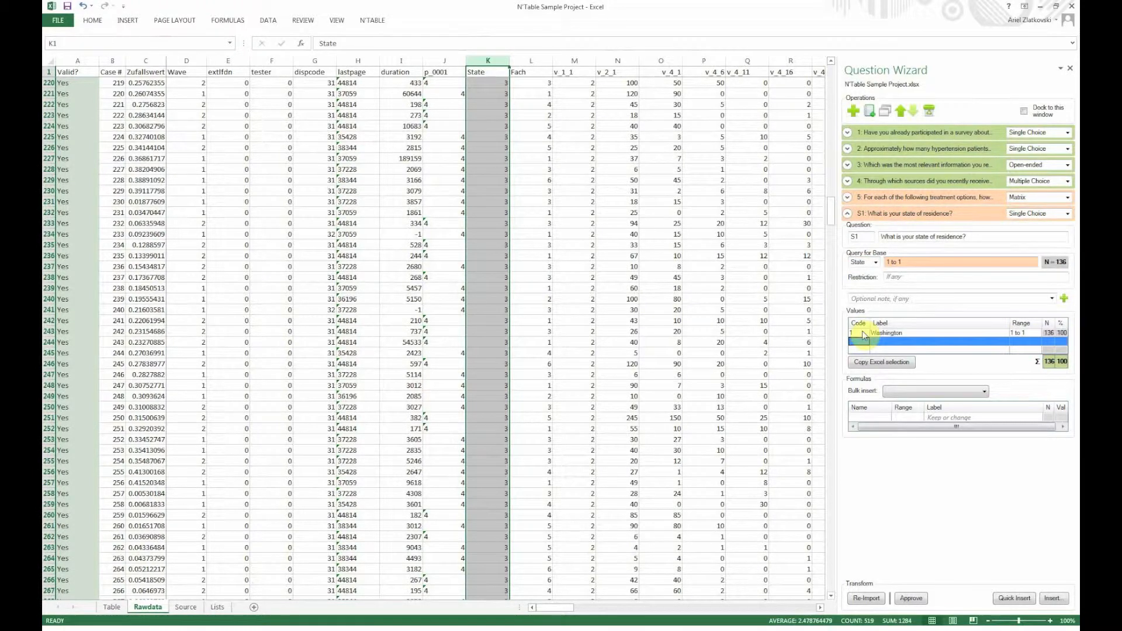
key("Tab")
type("Oregon")
key("Return")
Step: Add value 3 Rest of the Country with the range 3 to max to S1, and insert the approved question into the table
type("3")
key("Tab")
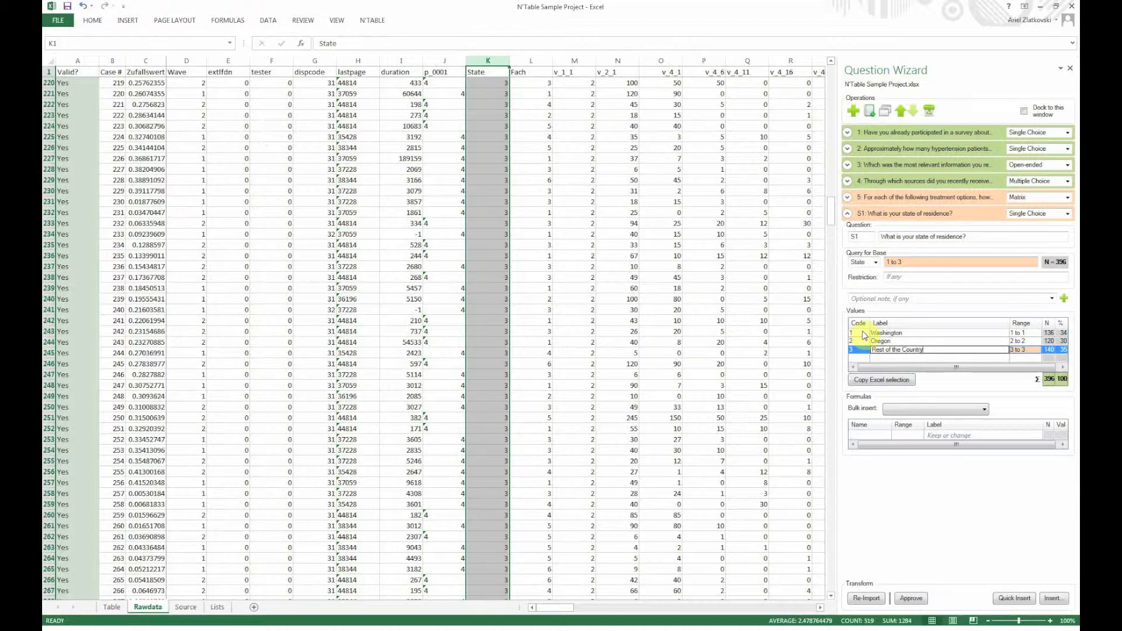
left_click(1030, 349)
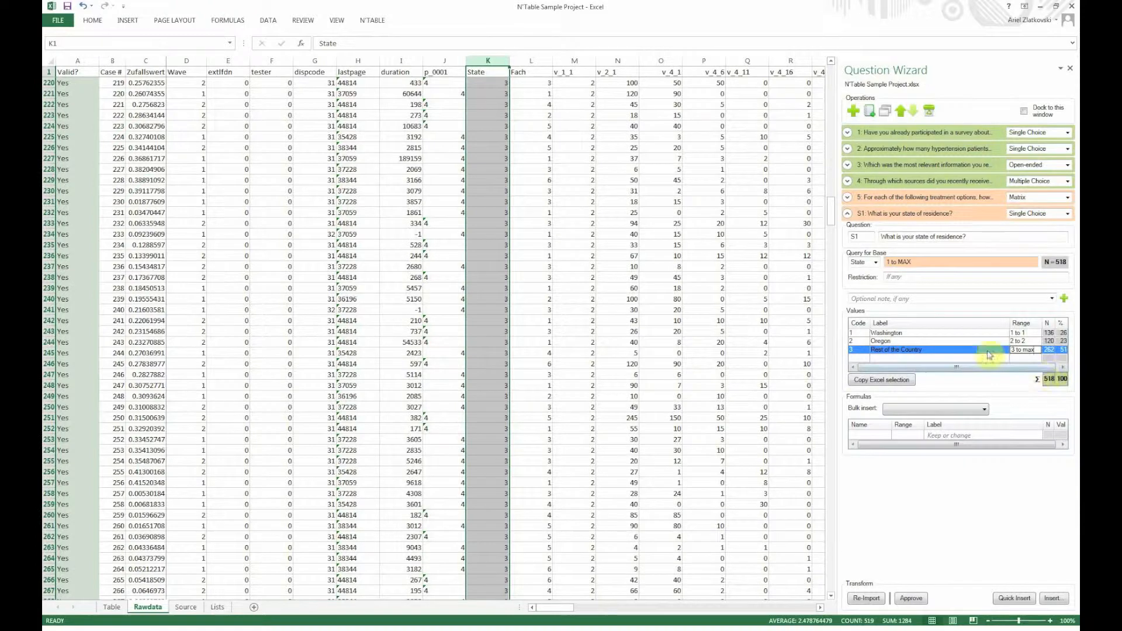
left_click(912, 598)
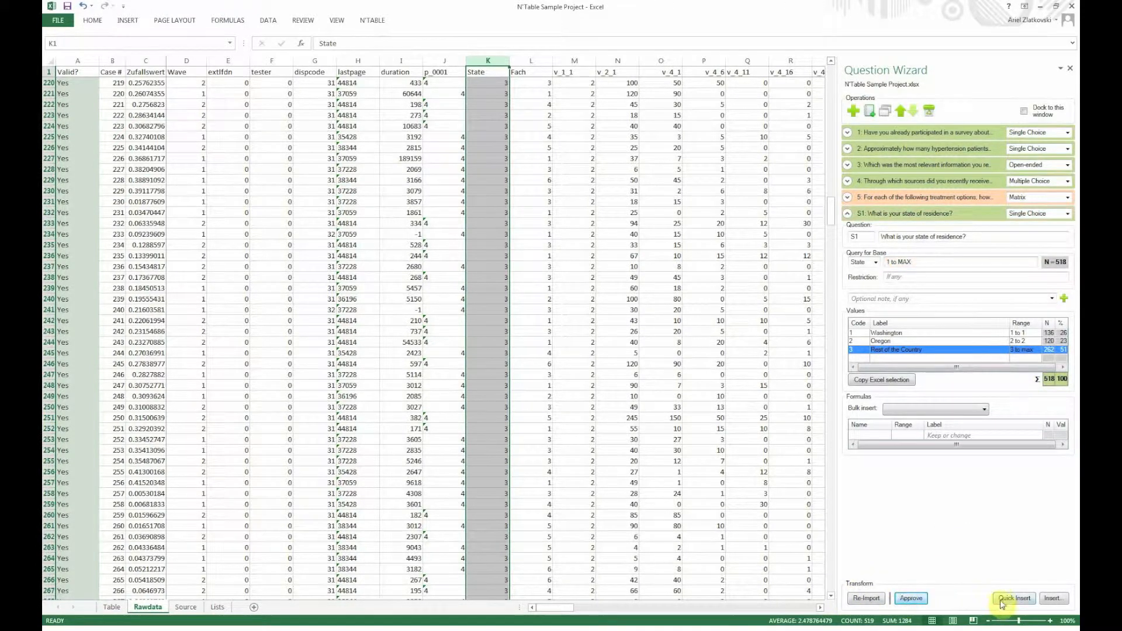
left_click(1001, 600)
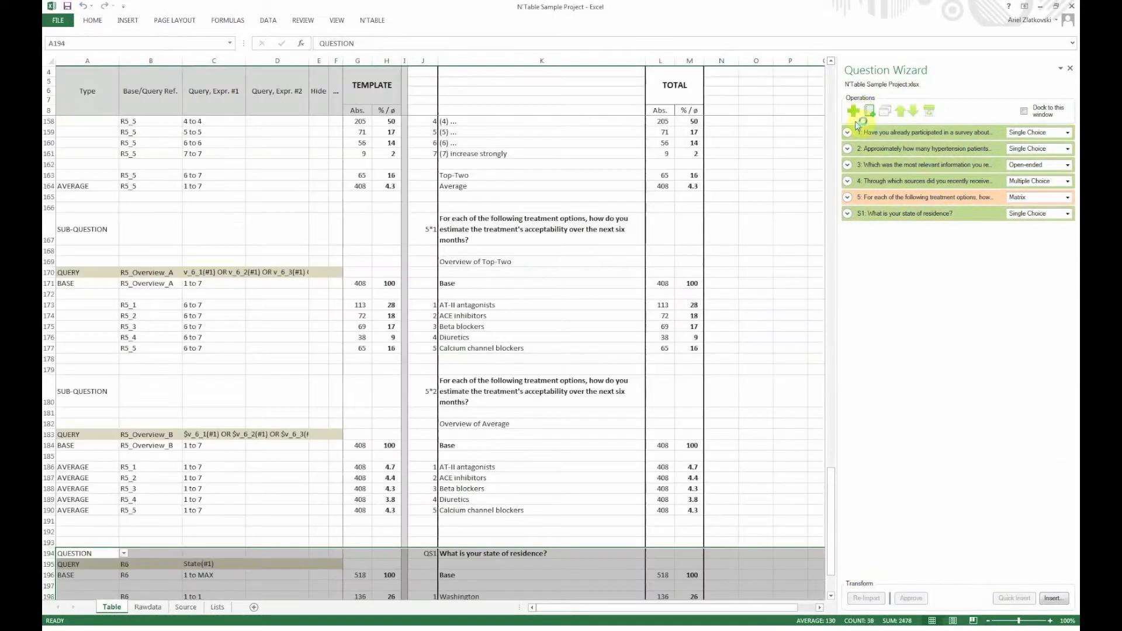
Step: Add a new Single Choice question numbered S2 with the text "What is your gender?"
left_click(854, 111)
left_click(1034, 240)
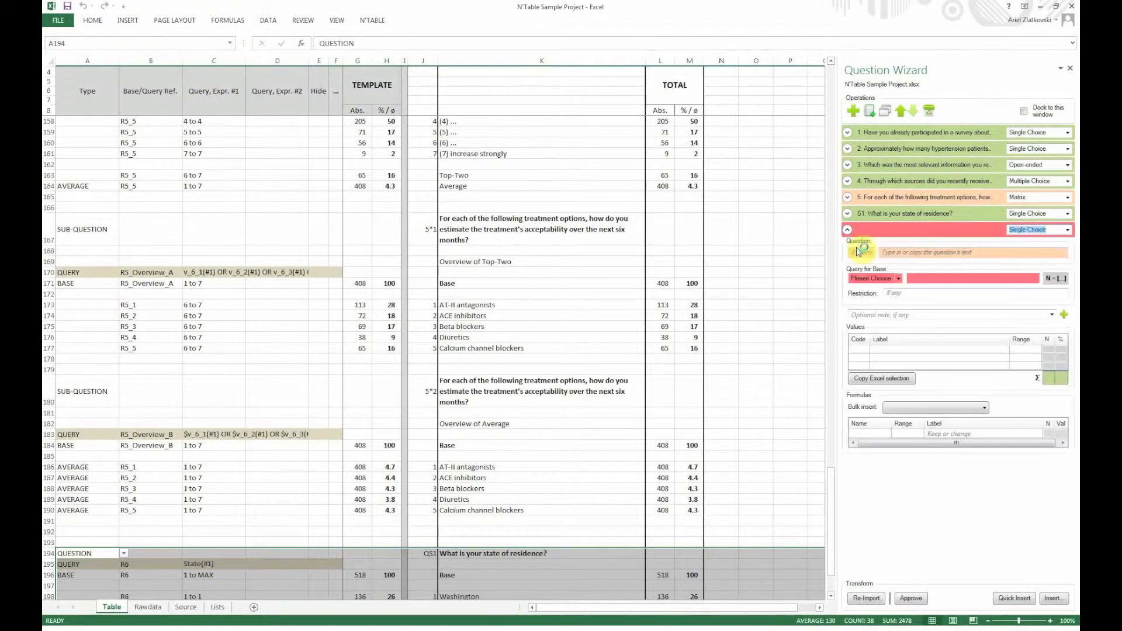
key("Tab")
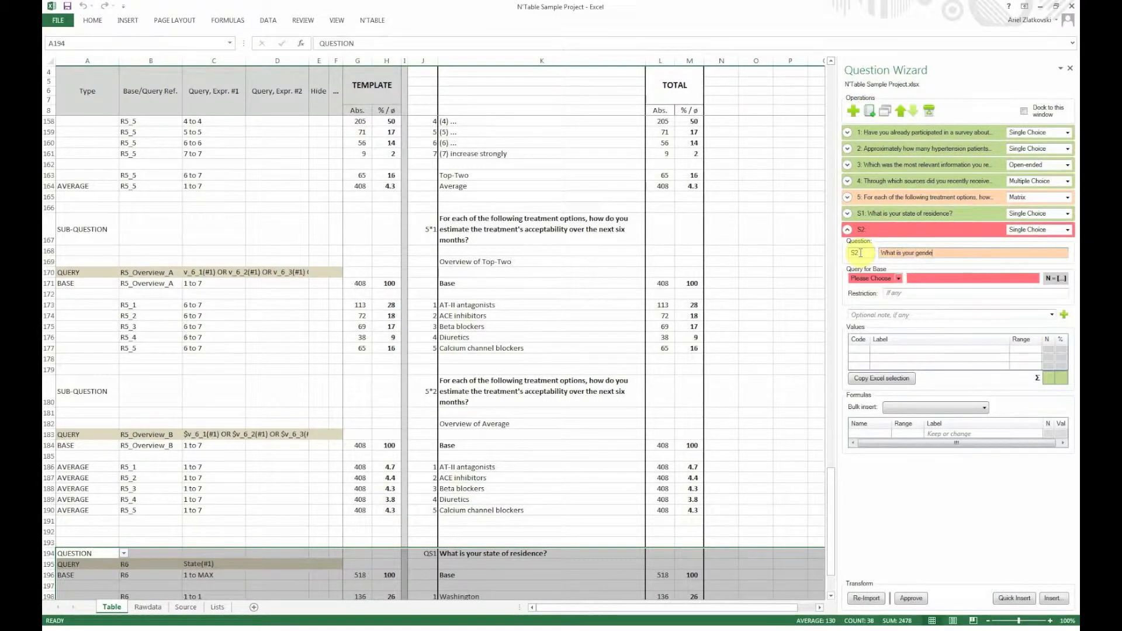
type("What is your gender?")
key("Return")
Step: Check the v_gender column's codes in the Rawdata sheet and choose v_gender as question S2's base query
left_click(148, 608)
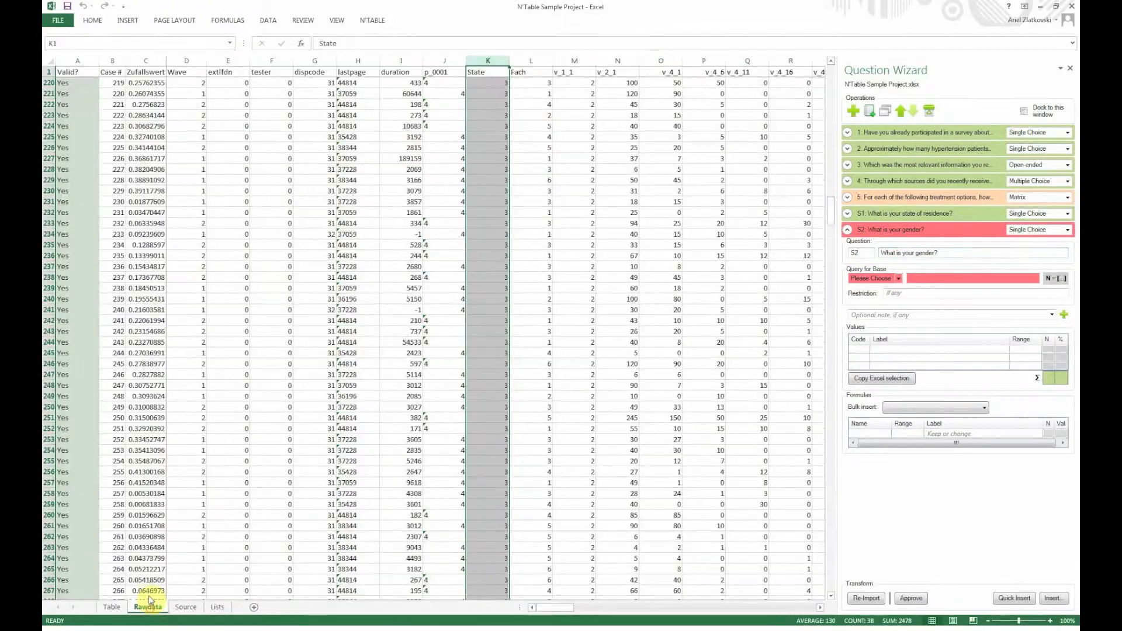
left_click_drag(544, 608, 807, 608)
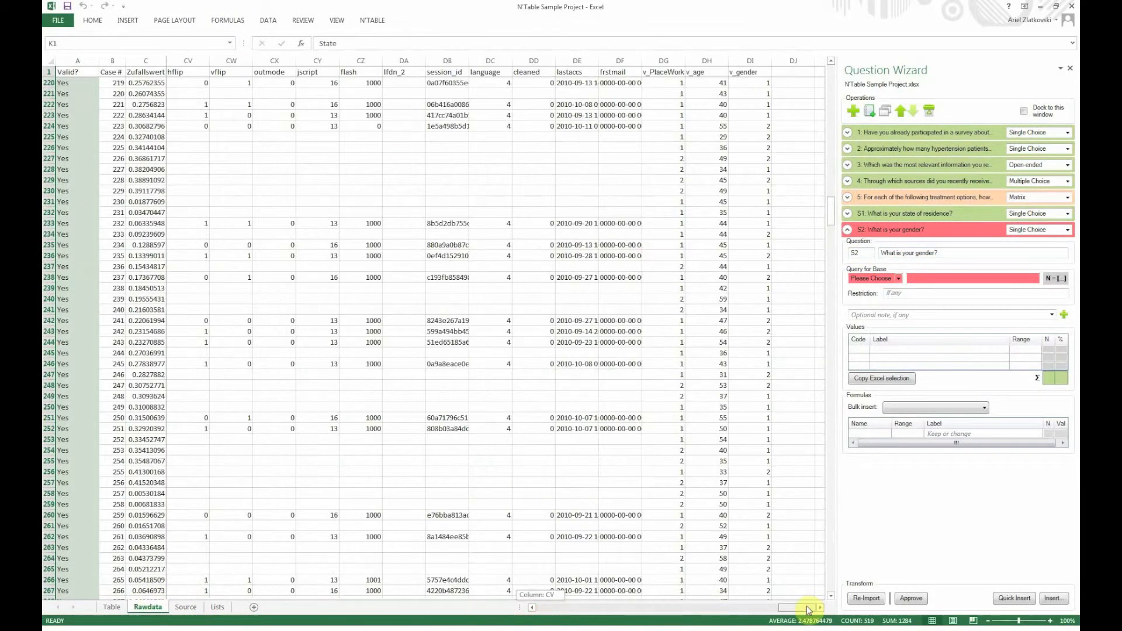
left_click(750, 60)
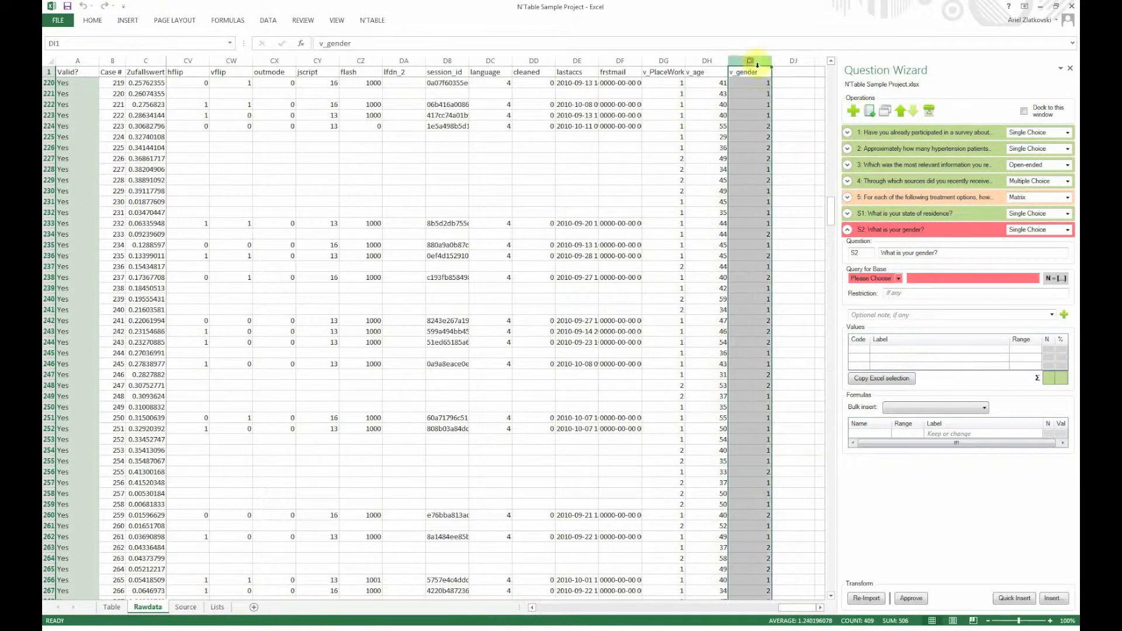
left_click(898, 280)
scroll(903, 410, "down", 10)
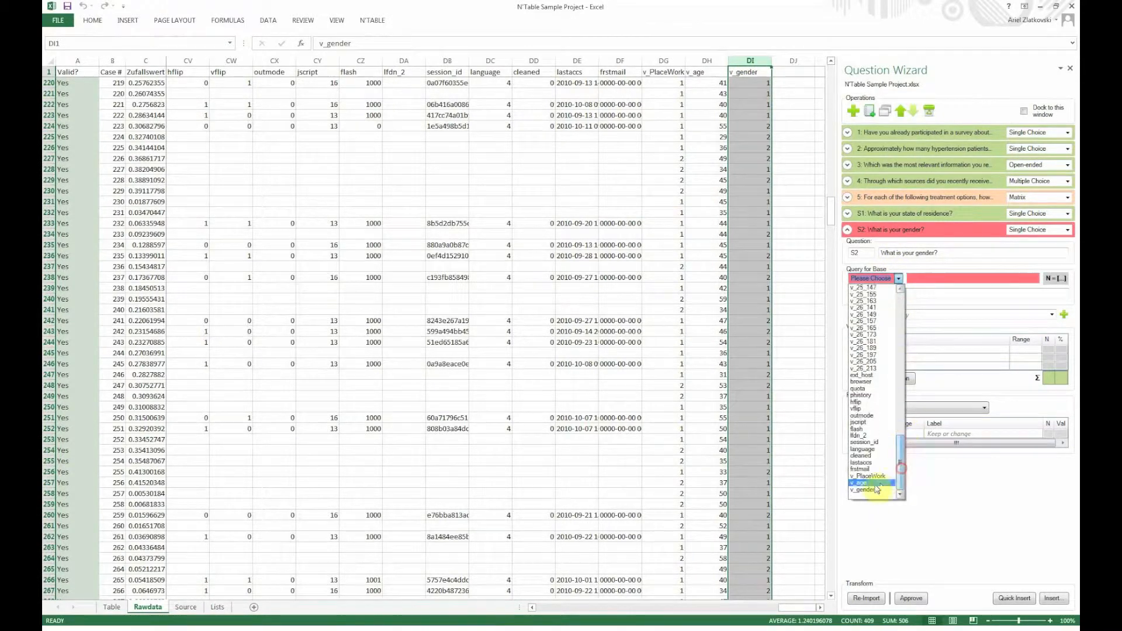
left_click(872, 489)
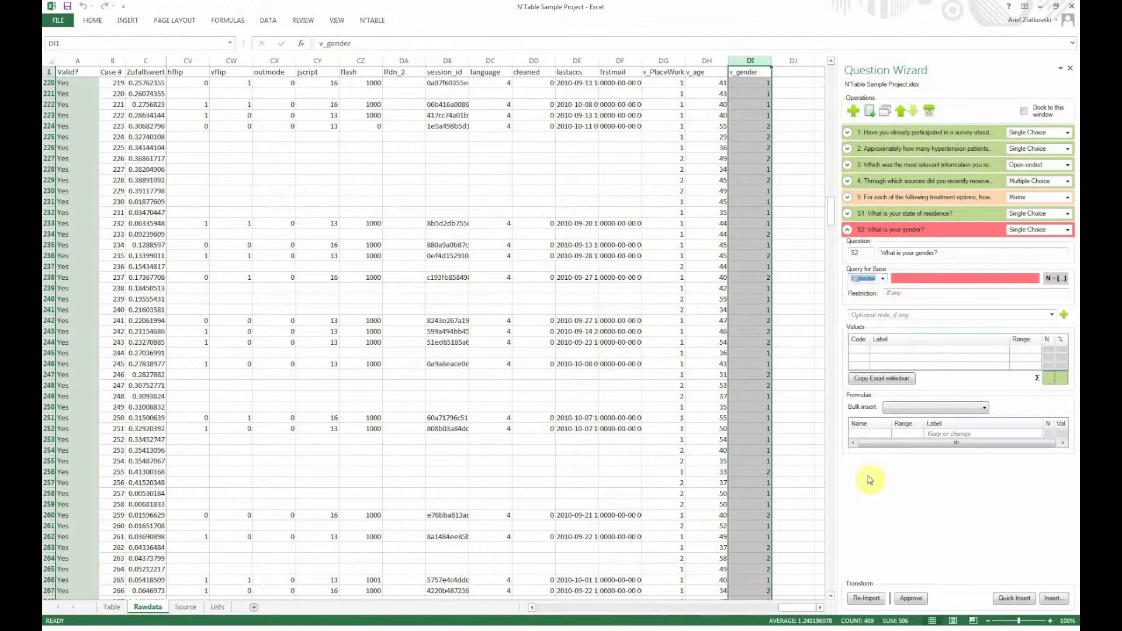
Step: Add the values 1 Male and 2 Female to S2, and insert the approved question into the table
left_click(863, 351)
type("1")
key("Tab")
type("Male")
key("Return")
type("2")
key("Tab")
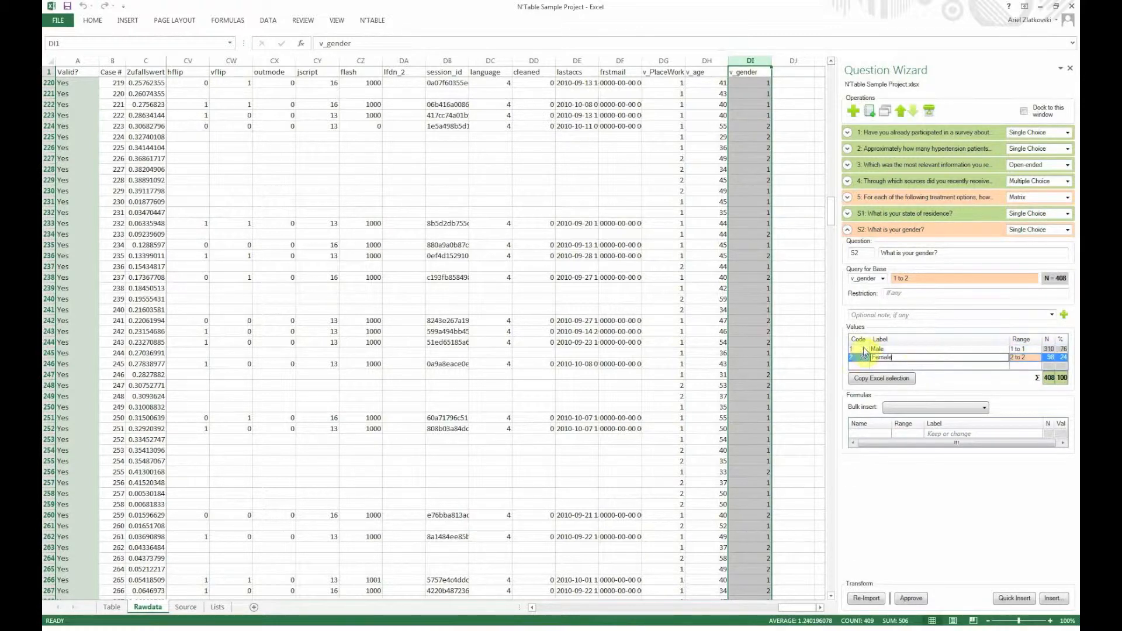
left_click(912, 598)
left_click(1000, 599)
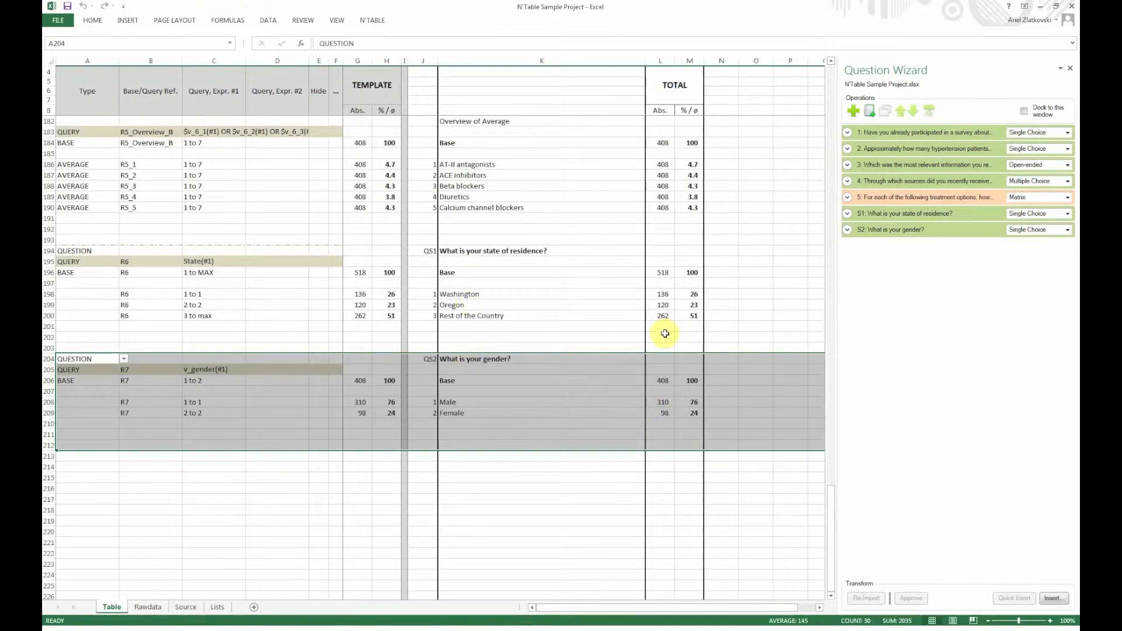
Step: Close the Question Wizard and start a new cross-break named Gender in Cross-Break Management
left_click(1069, 71)
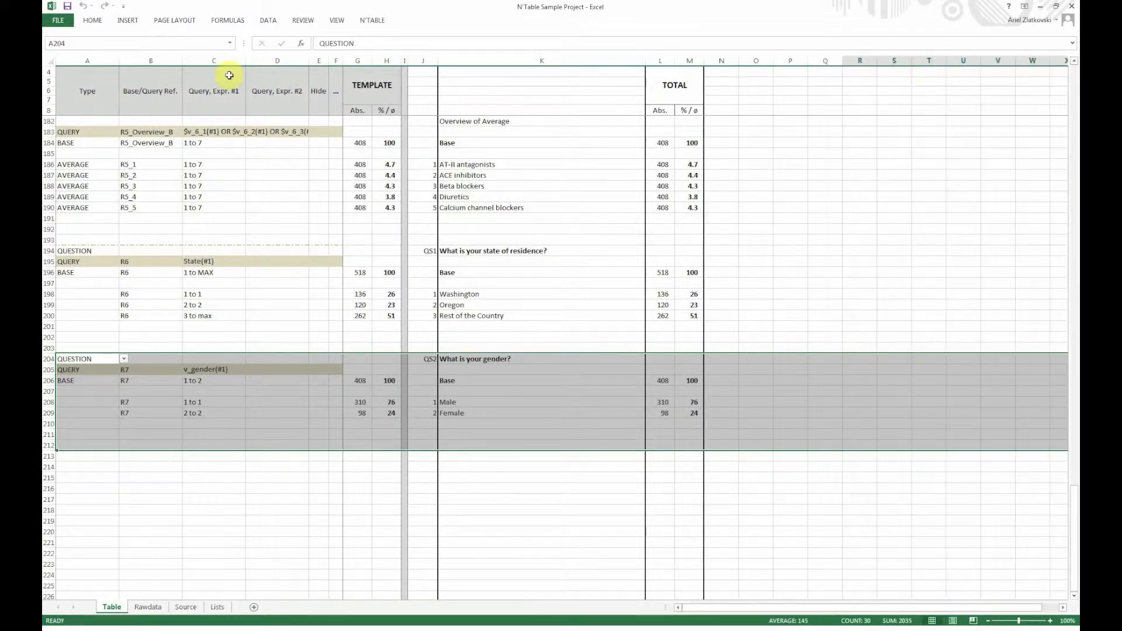
left_click(369, 20)
left_click(211, 42)
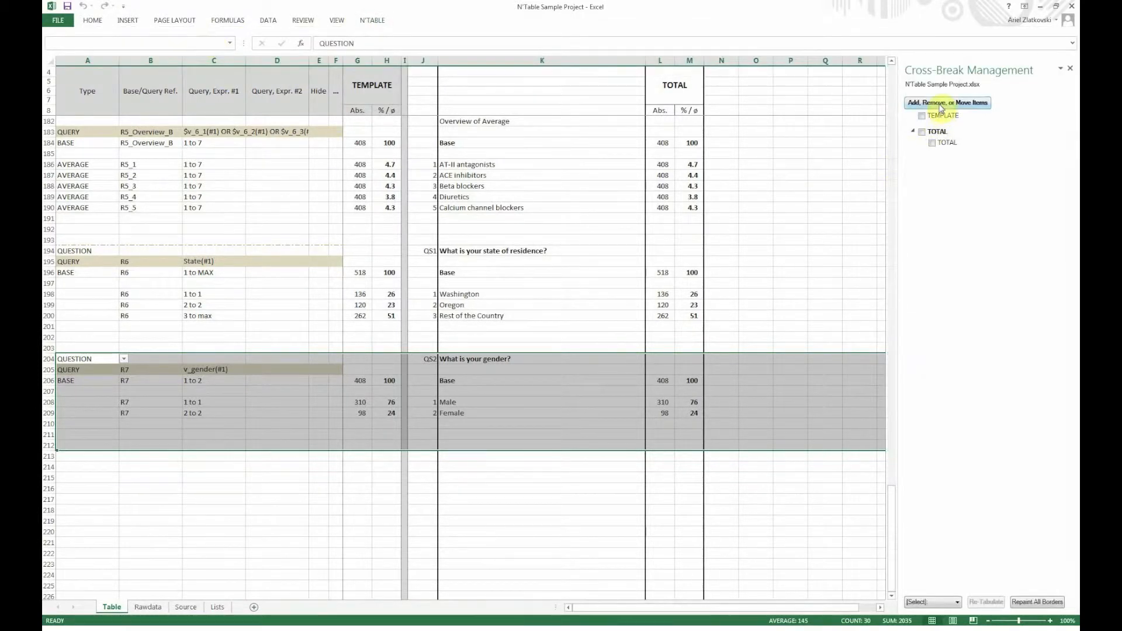
left_click(942, 105)
left_click(942, 110)
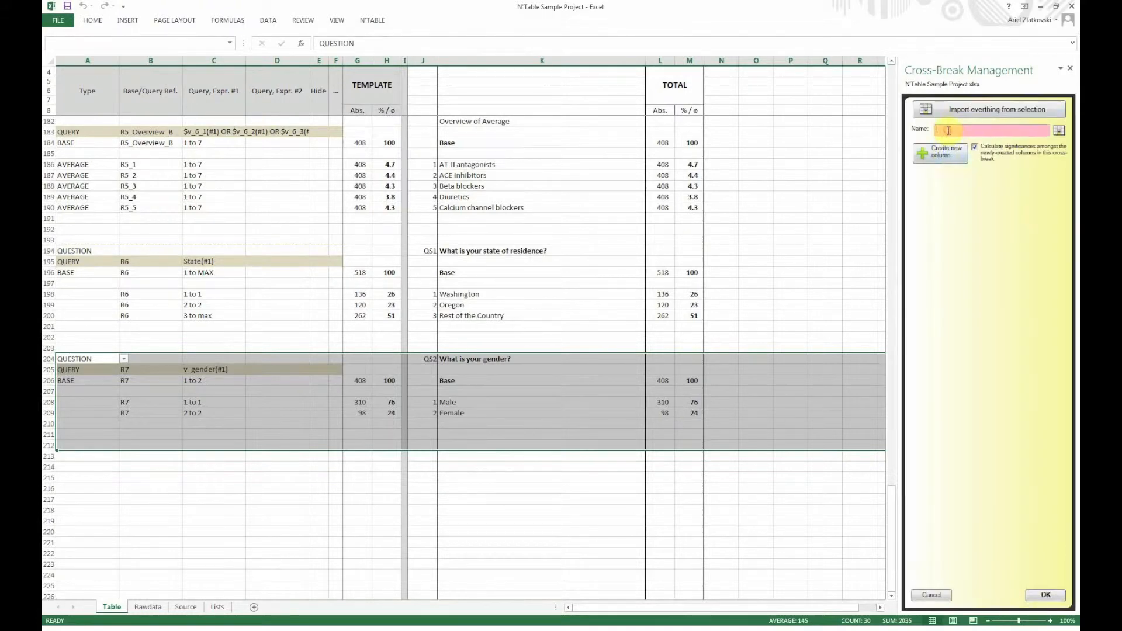
left_click(949, 131)
type("Gender")
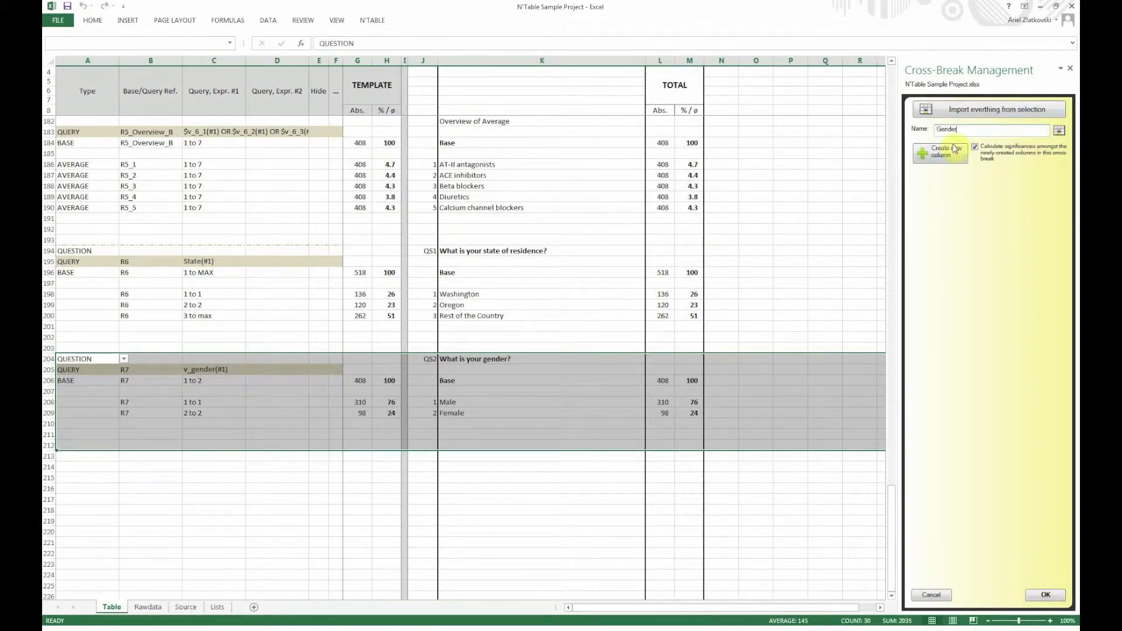
Step: Create a column named Male with the query v_gender(1 to 1) and compare its case number with the table
left_click(954, 148)
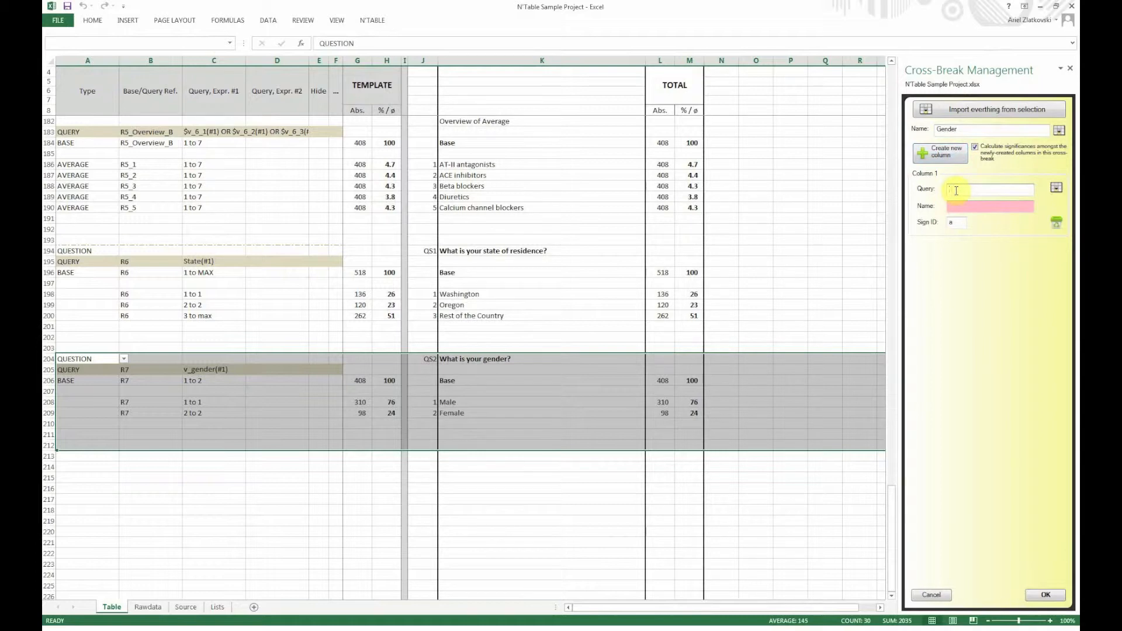
type("v_gender(1 to 1)")
key("Tab")
type("M")
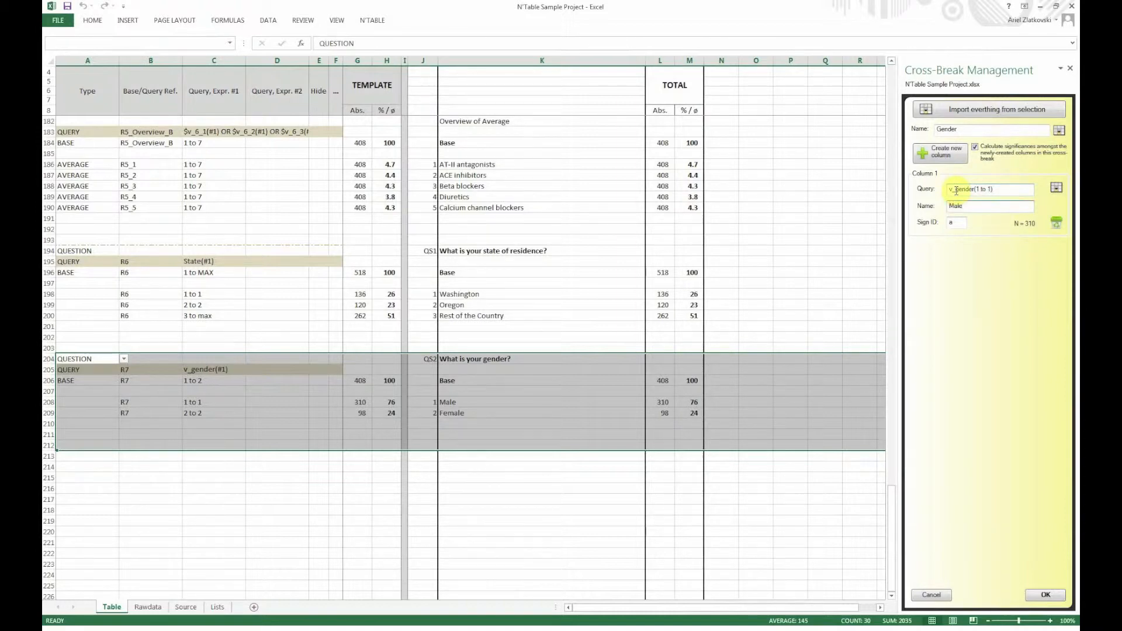
left_click(658, 403)
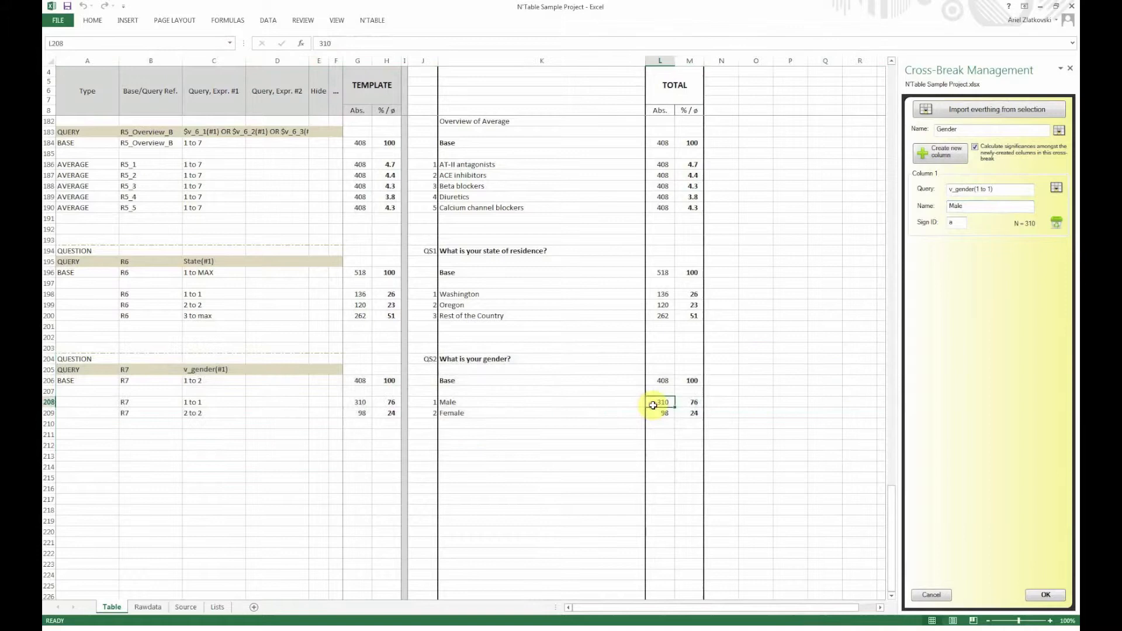
Step: Add a second column named Female with the query v_gender(2 to 2) and apply the Gender cross-break to the table
left_click(942, 155)
left_click(953, 262)
type("v")
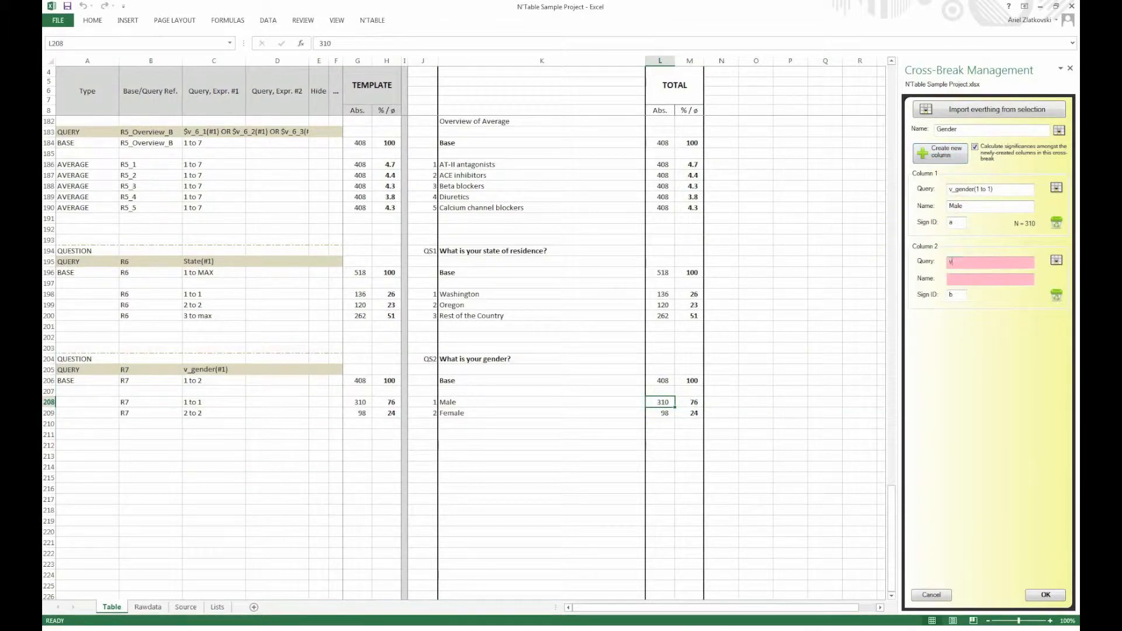
type("_gender(2 to 2)")
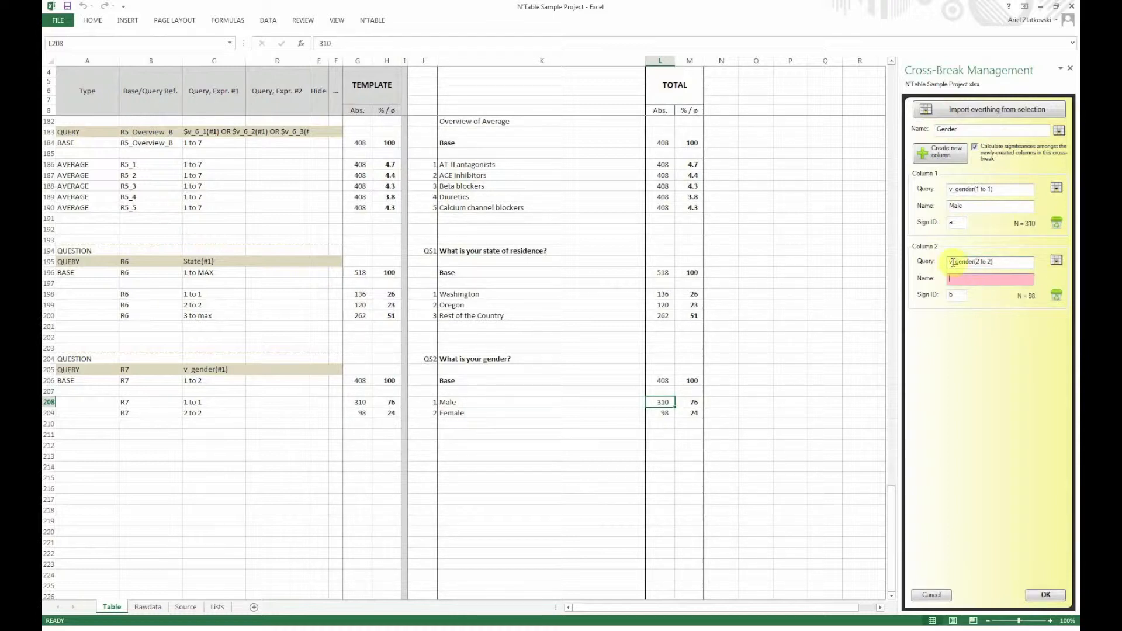
type("Female")
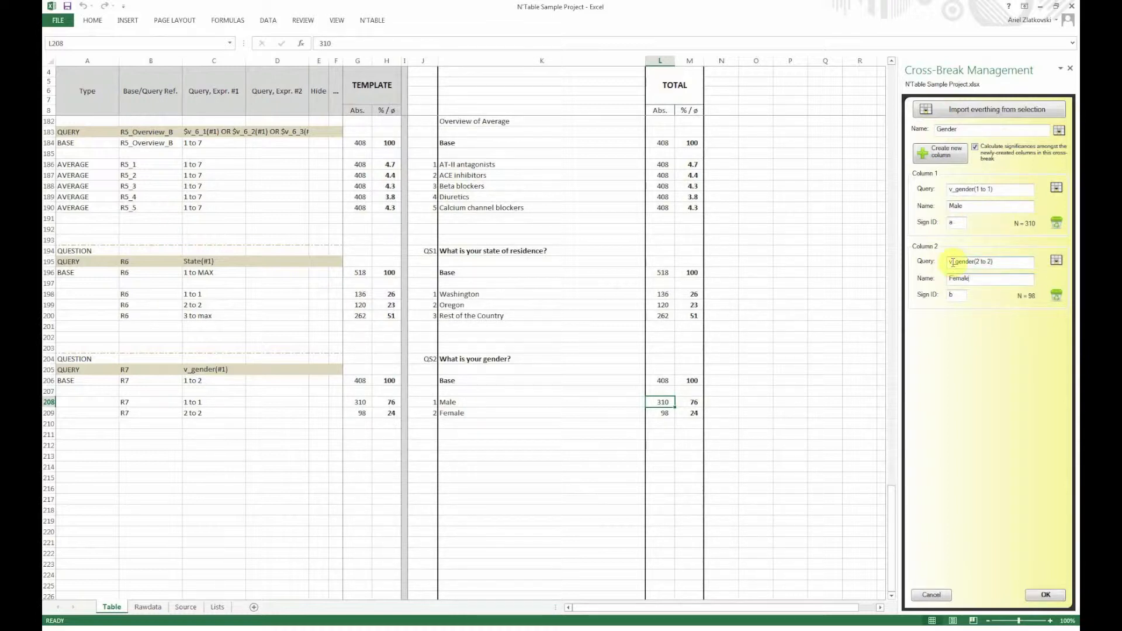
left_click(1044, 596)
left_click(1044, 599)
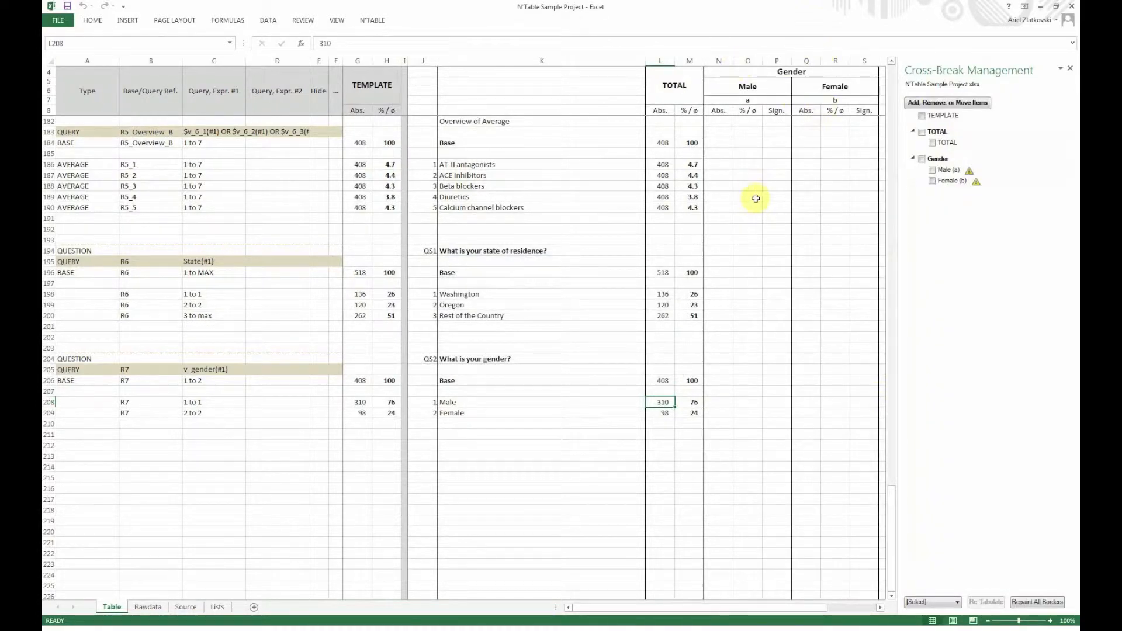
Step: Select all cross-break columns and re-tabulate them
left_click(933, 602)
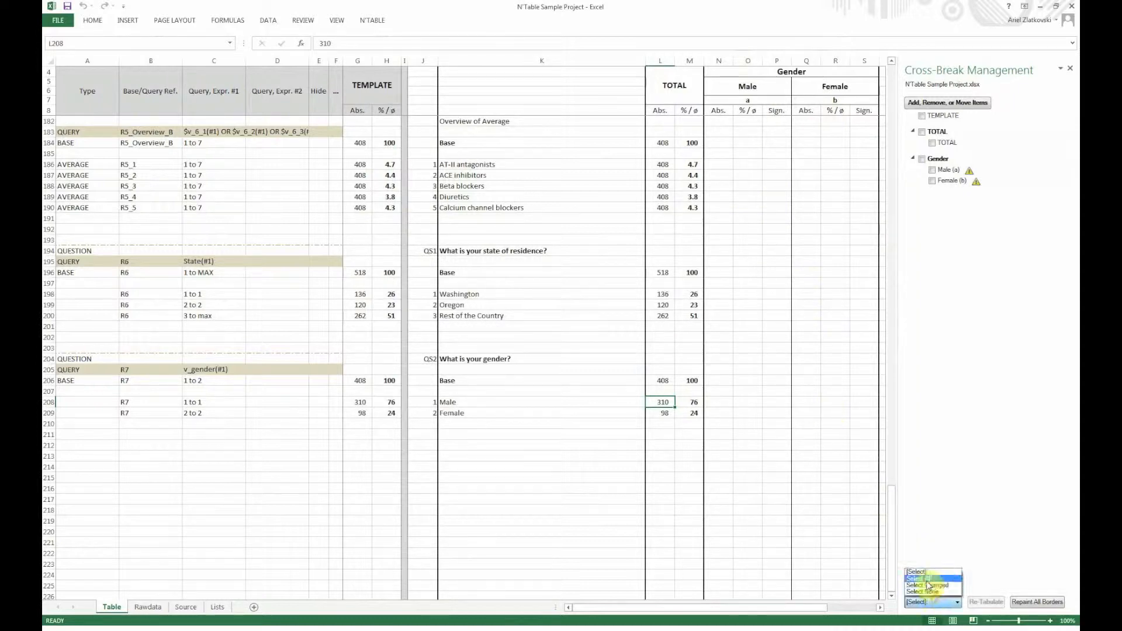
left_click(934, 573)
left_click(999, 605)
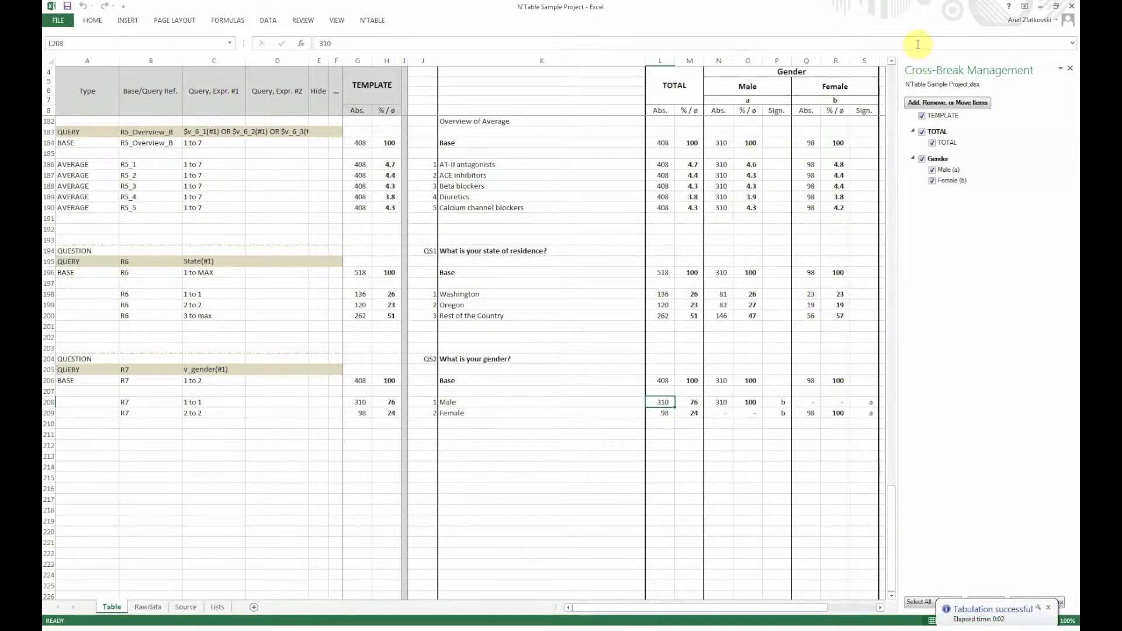
Step: Add a new cross-break by importing question S1's title and answer rows (K194:K200), and apply it to the table
left_click(931, 102)
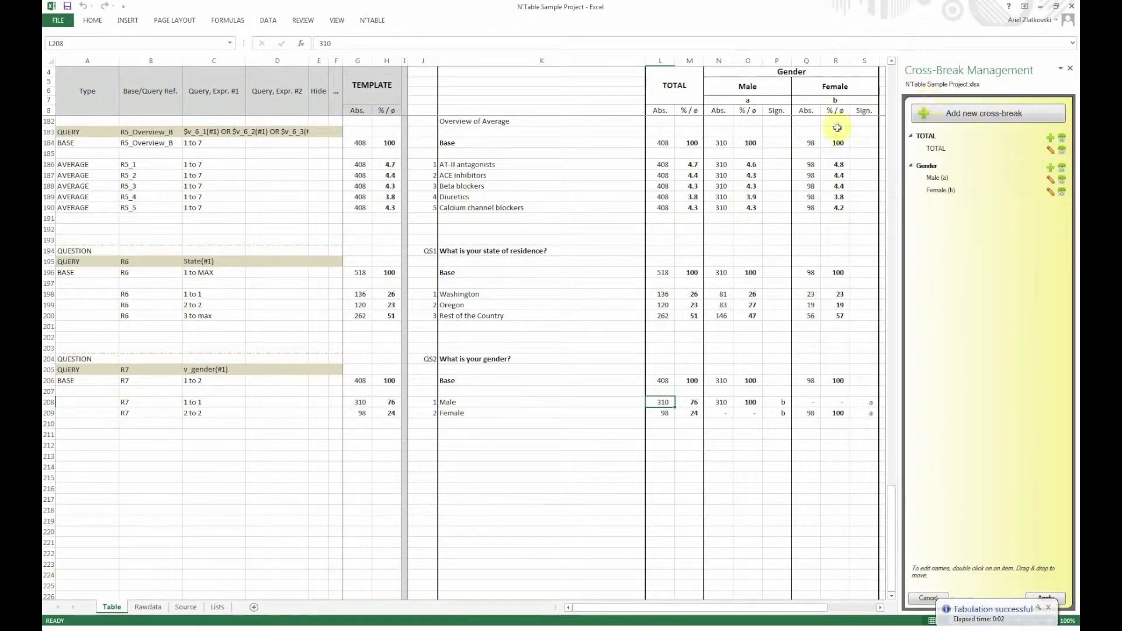
left_click_drag(502, 251, 503, 317)
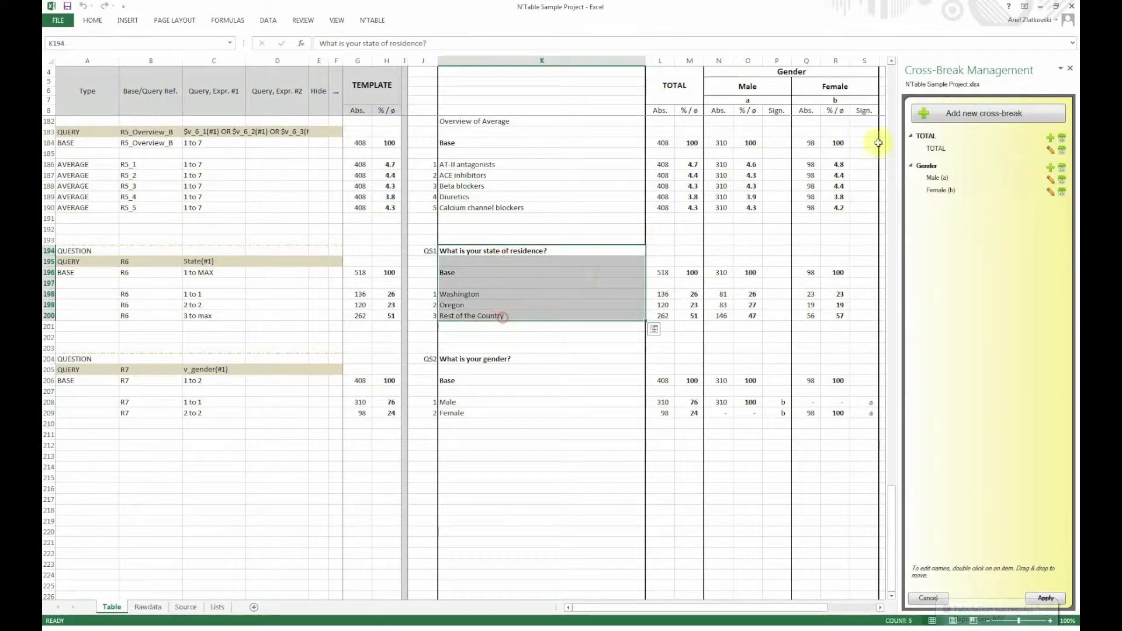
left_click(980, 120)
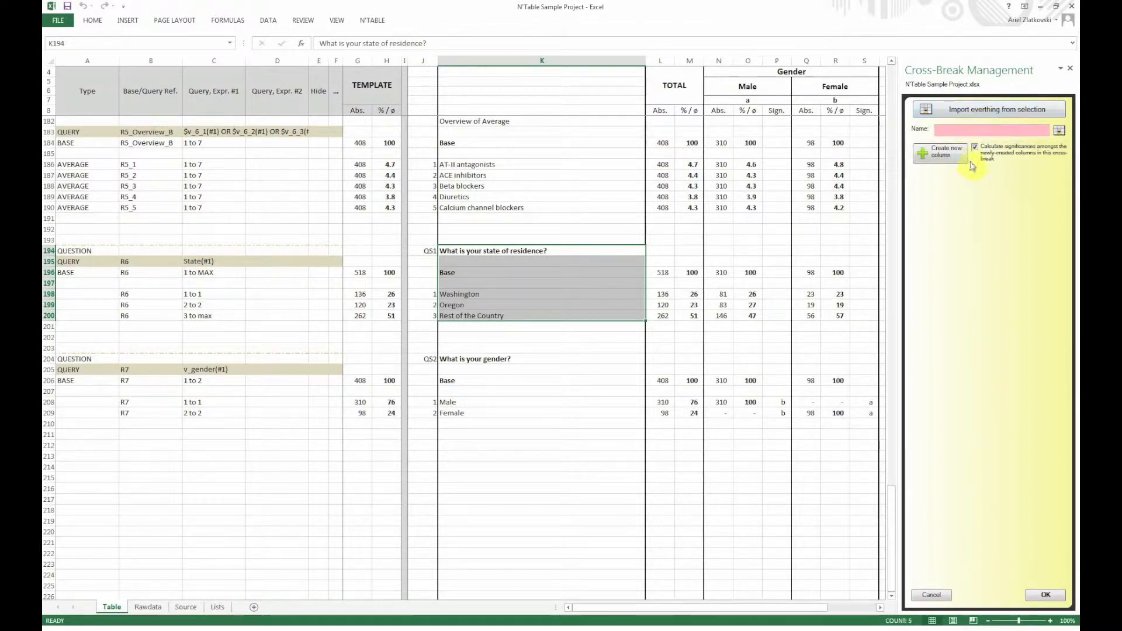
left_click(976, 111)
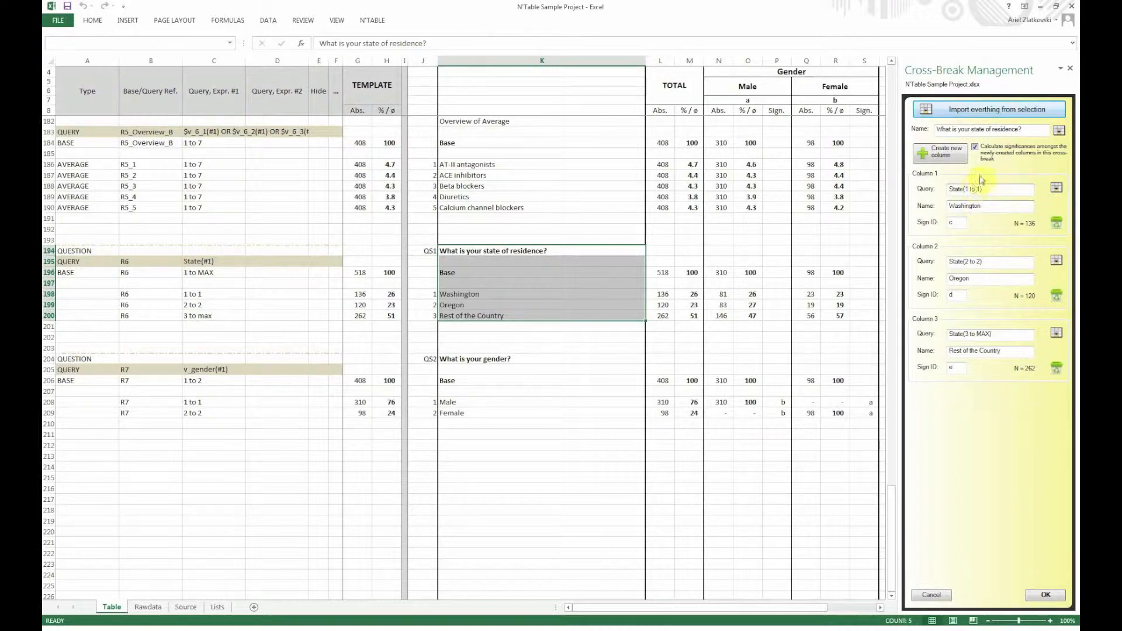
left_click(957, 222)
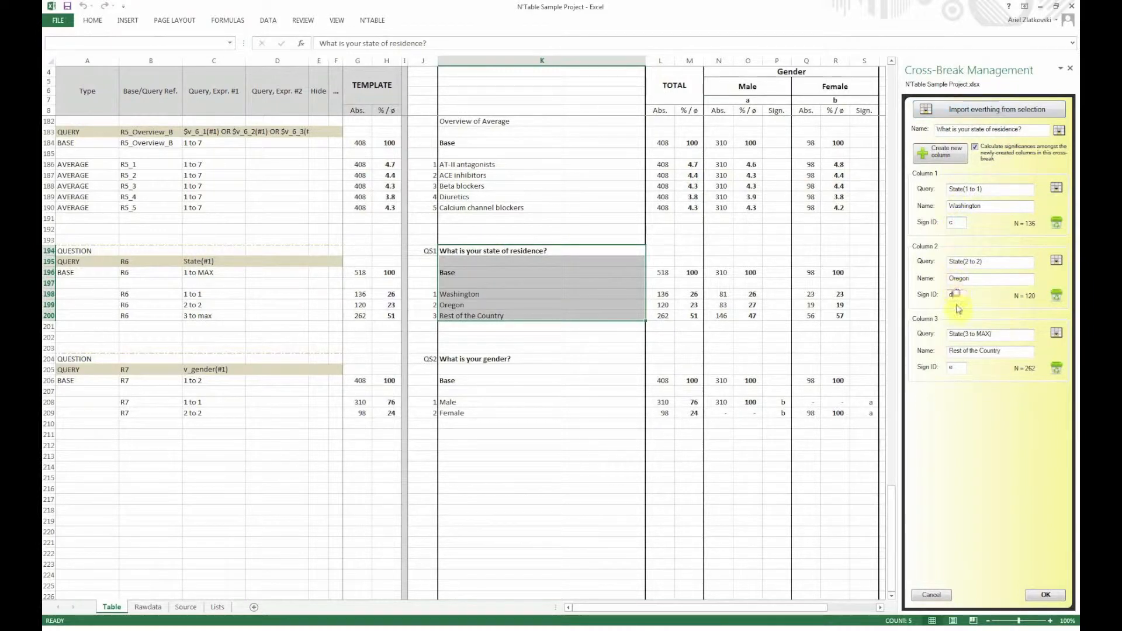
left_click(1053, 600)
left_click(1049, 595)
left_click(1047, 598)
Step: Tabulate the whole question text column K to fill the state-of-residence cross-break
left_click(480, 61)
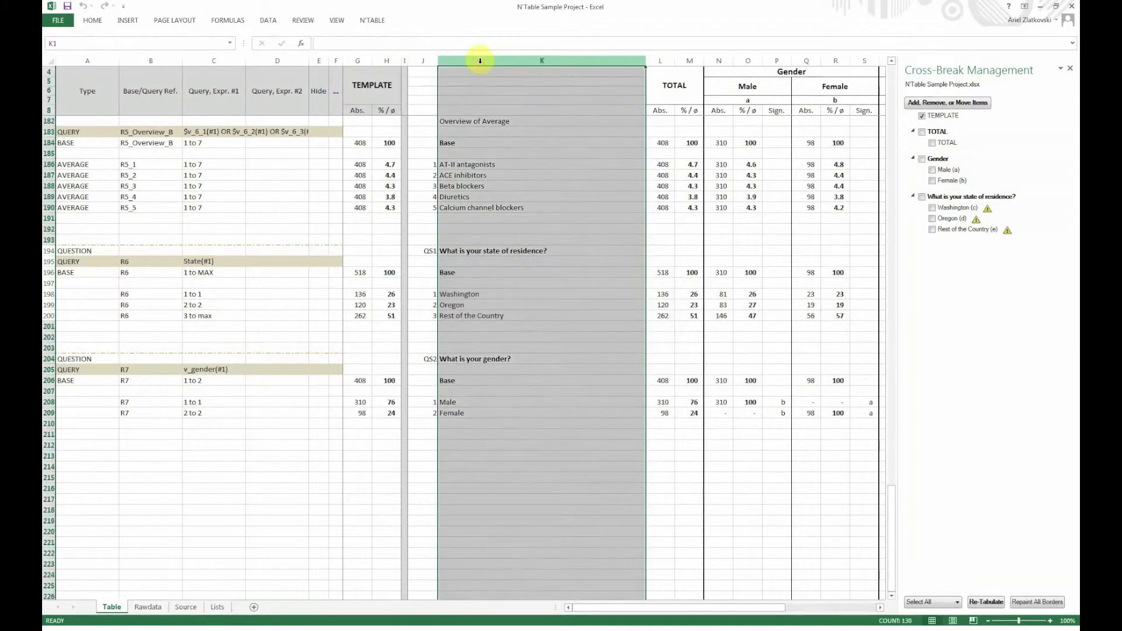
key("ctrl+t")
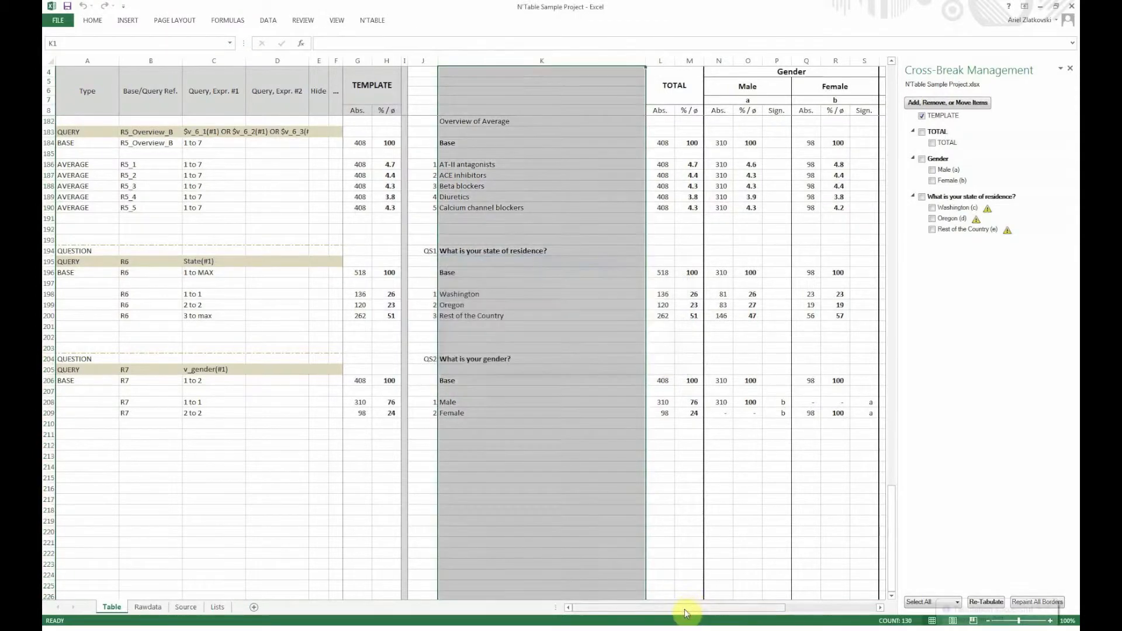
left_click_drag(704, 610, 724, 609)
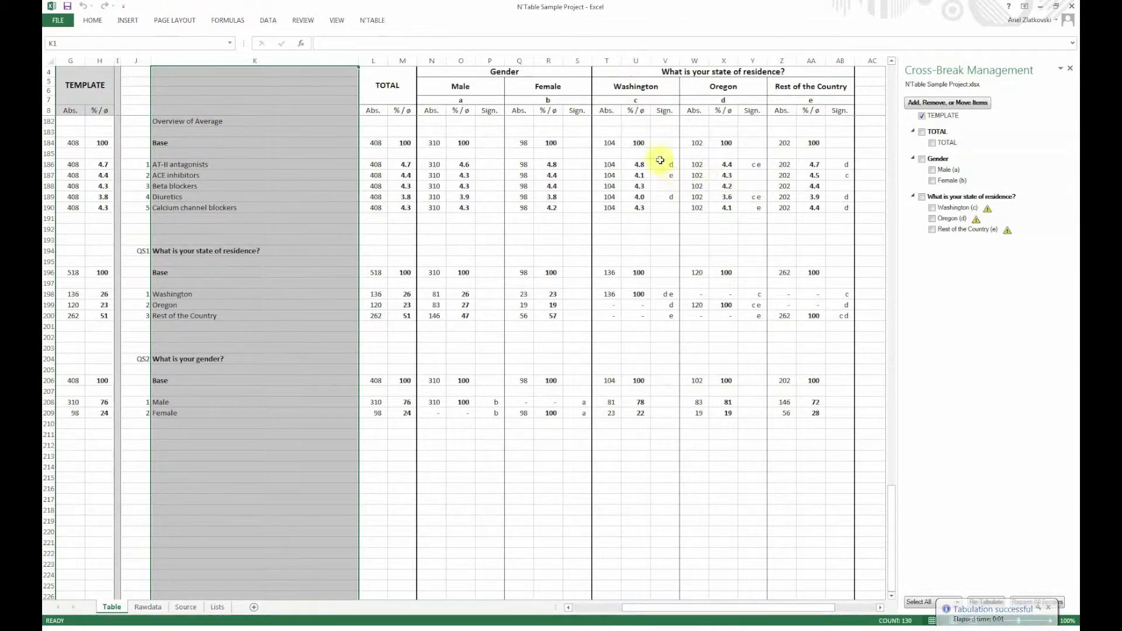
Step: Examine the significance letters of the state columns in the AT-II antagonists, ACE inhibitors and Washington rows
left_click(659, 166)
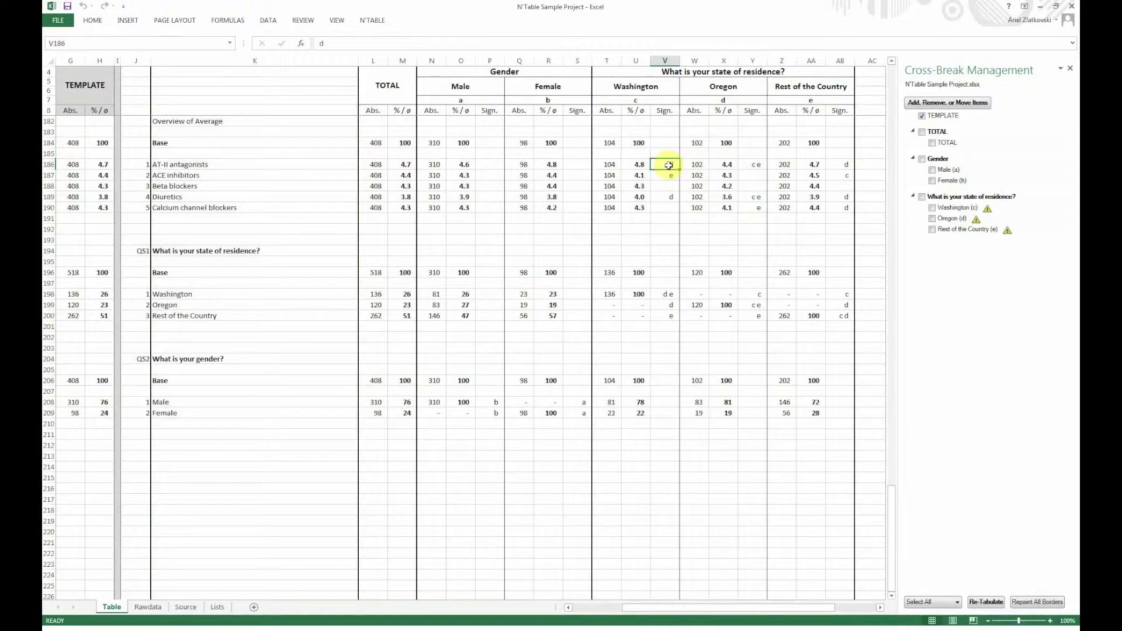
left_click_drag(842, 166, 637, 175)
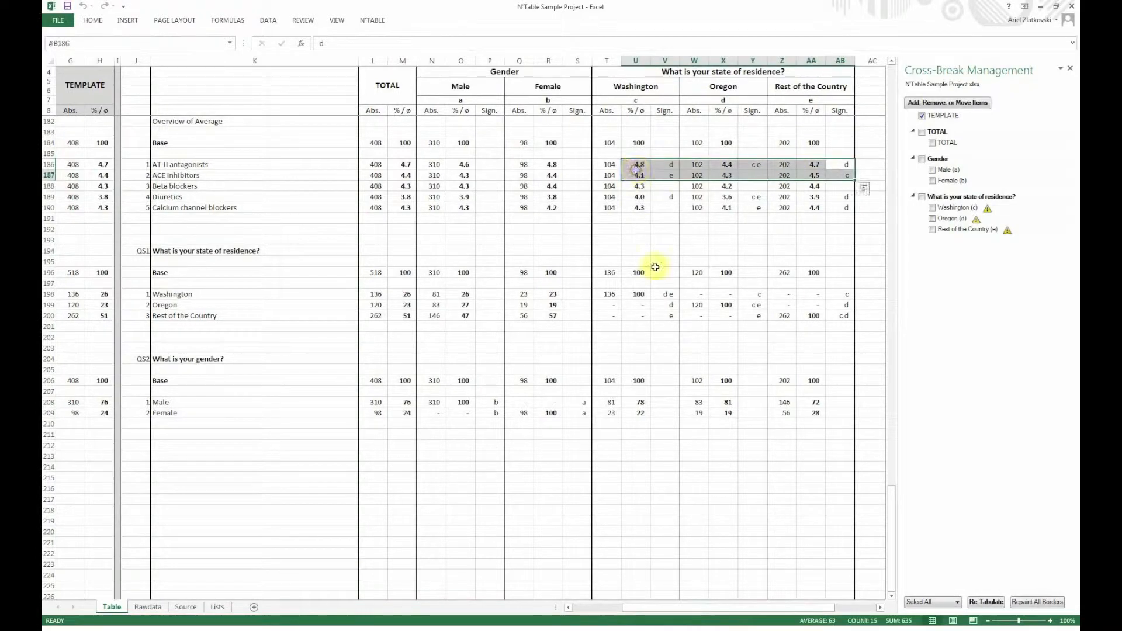
left_click_drag(667, 294, 836, 286)
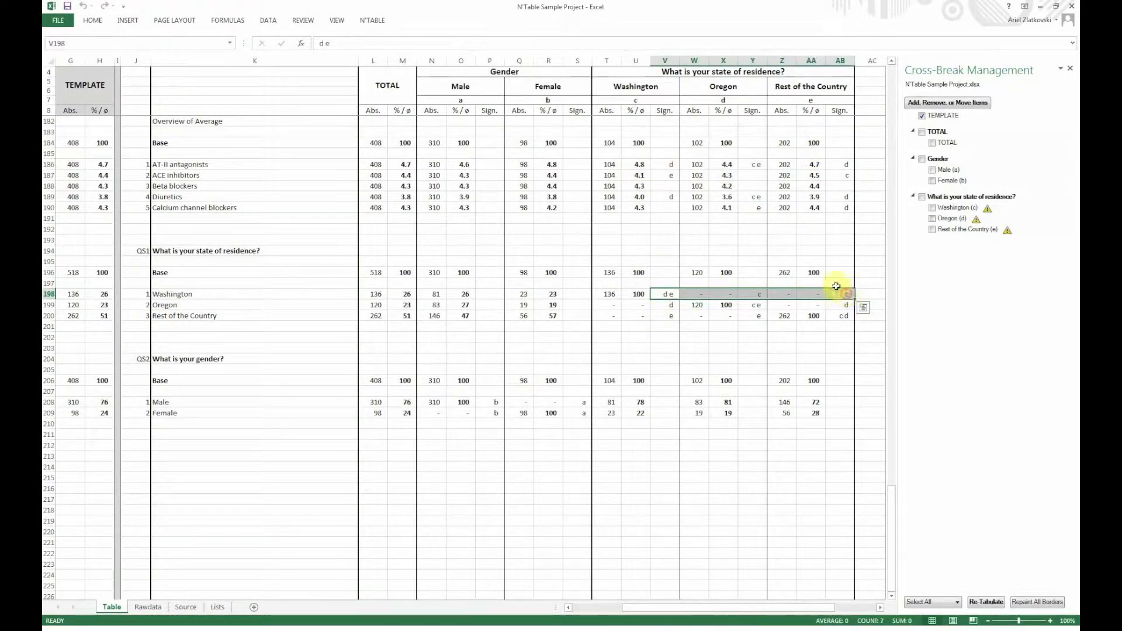
Step: Close Cross-Break Management and review the cross-break results of the earlier questions up to question 3
left_click(1072, 68)
left_click_drag(799, 611, 727, 612)
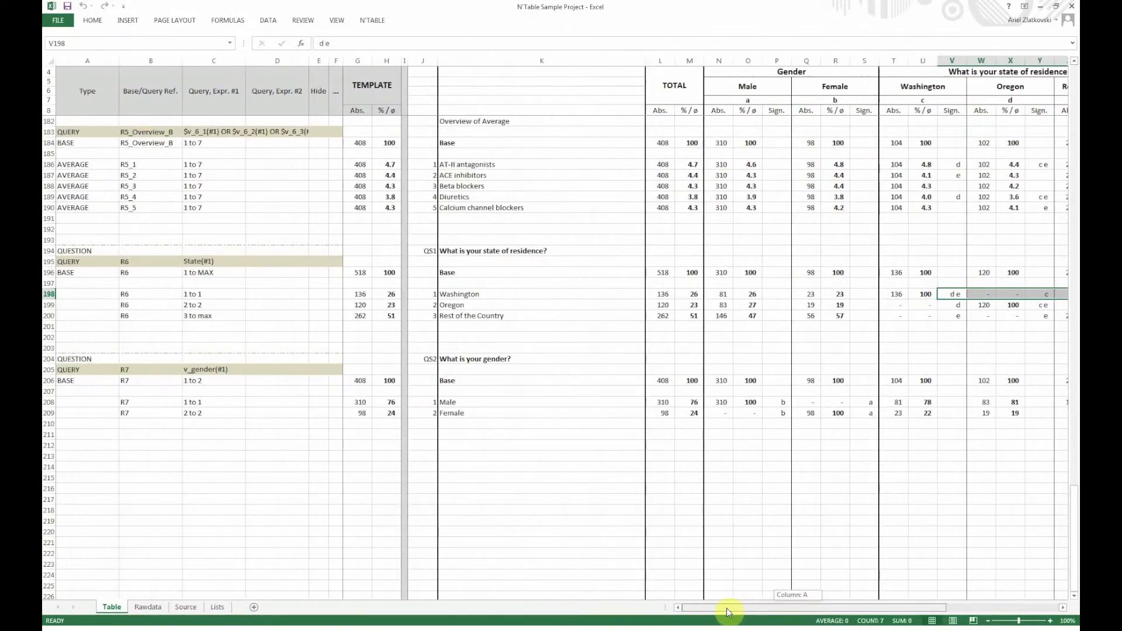
left_click_drag(380, 427, 79, 87)
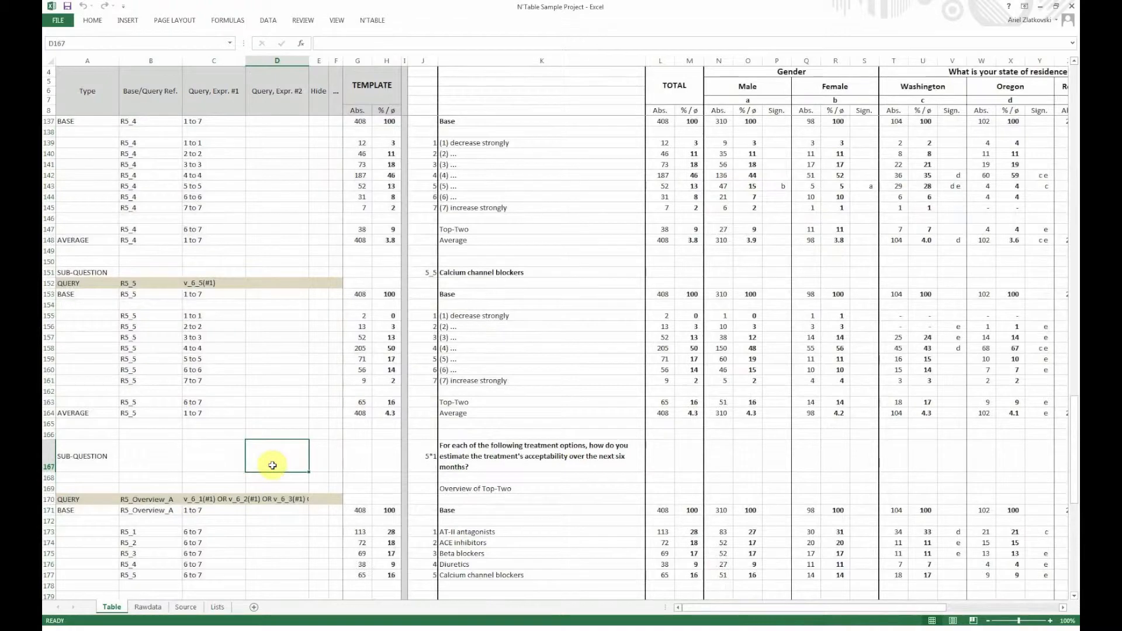
scroll(268, 468, "up", 10)
scroll(272, 465, "up", 18)
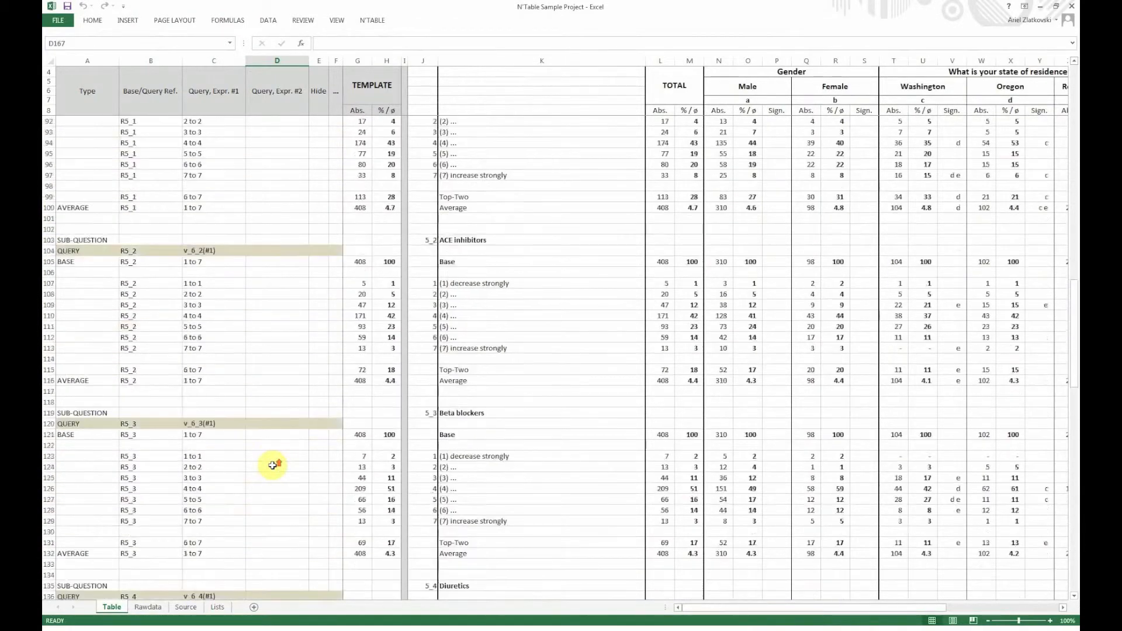
scroll(273, 465, "up", 14)
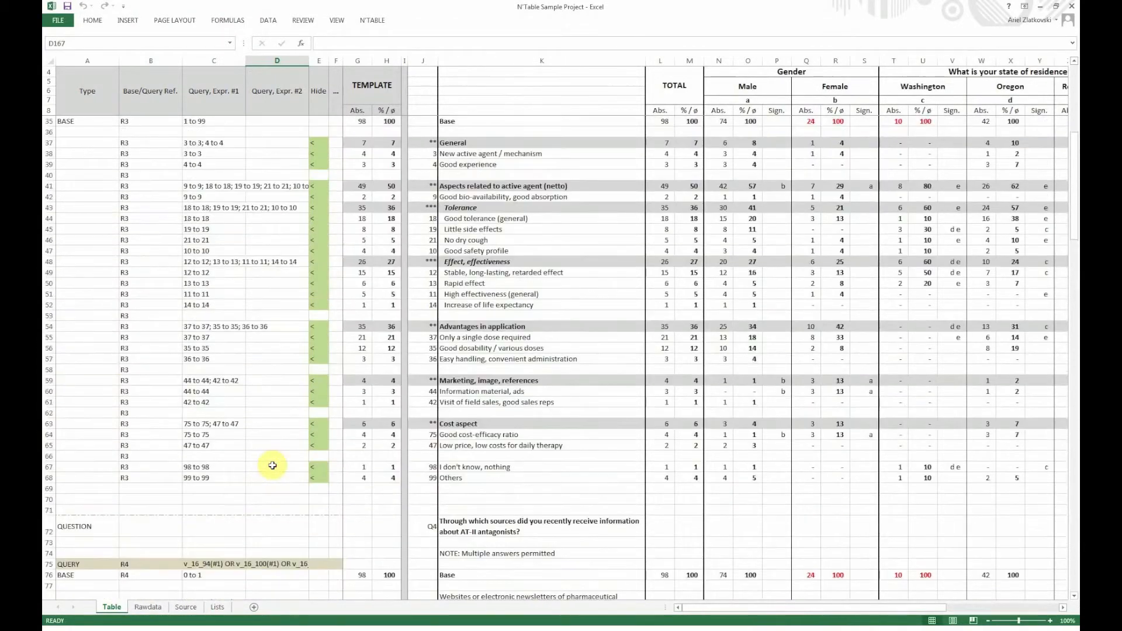
Step: Delete the entire 6-10 patients row (row 25) from question Q2
scroll(272, 465, "up", 1)
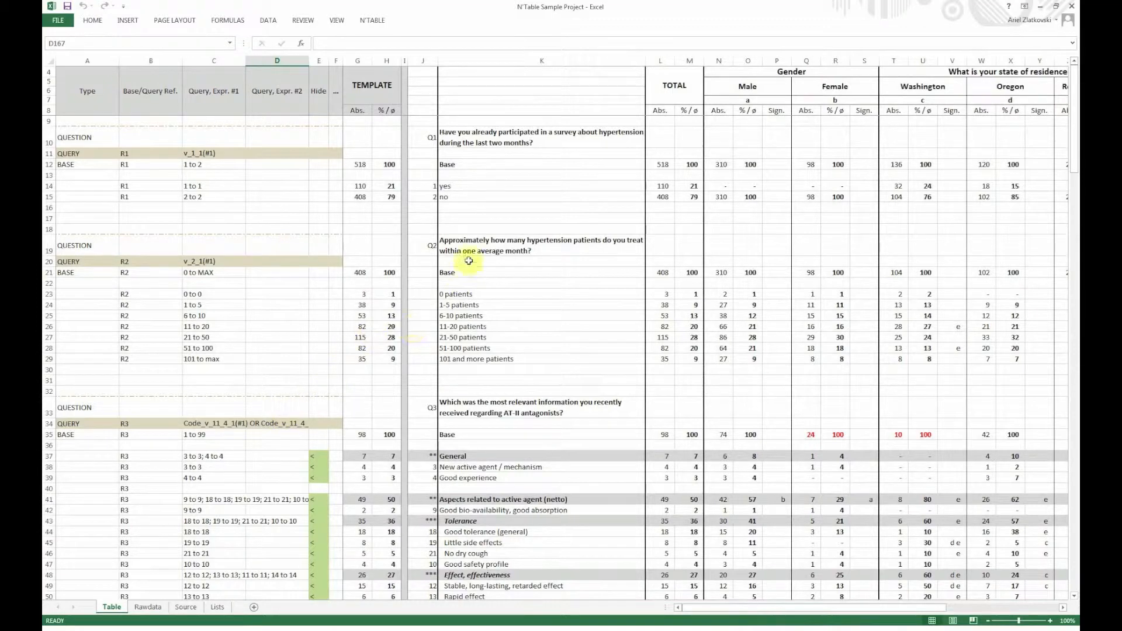
left_click_drag(433, 246, 500, 359)
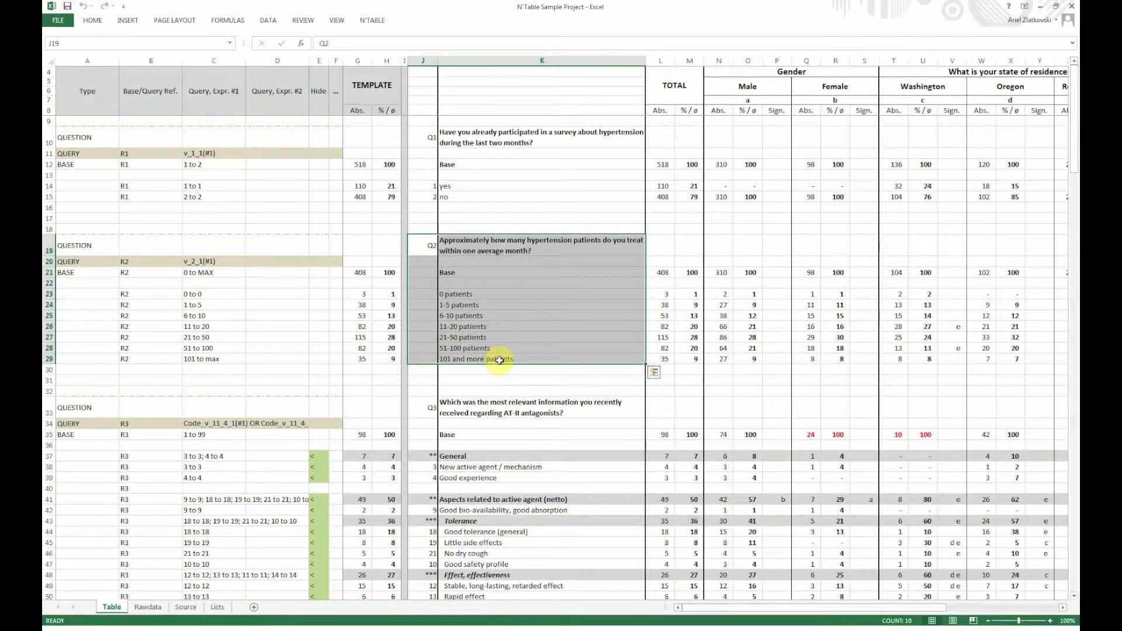
left_click(462, 325)
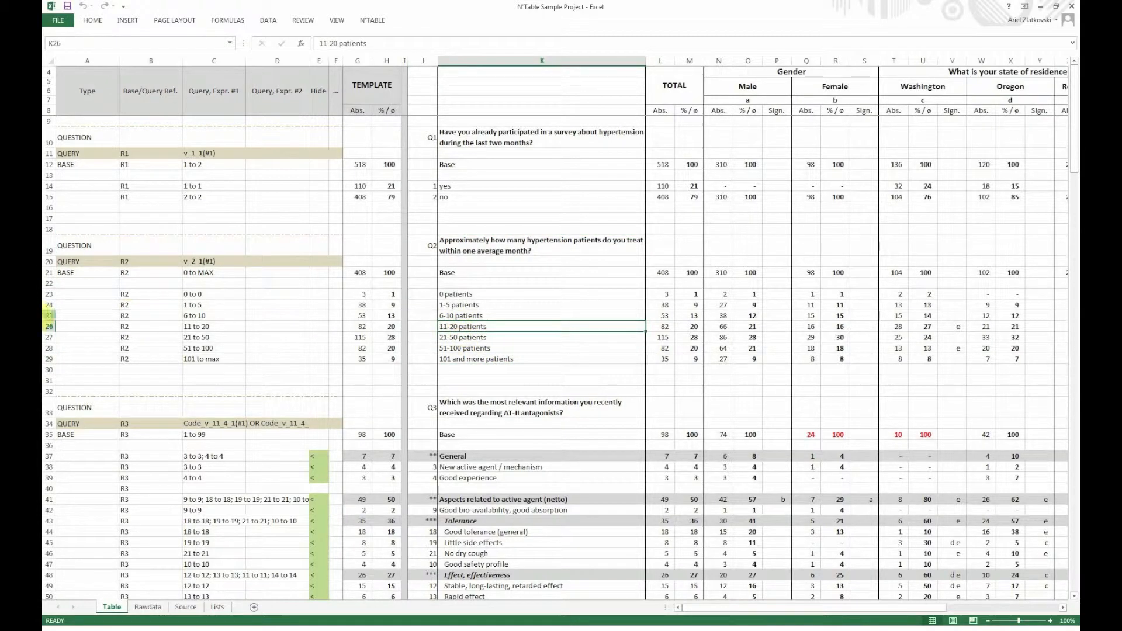
left_click(49, 316)
right_click(48, 315)
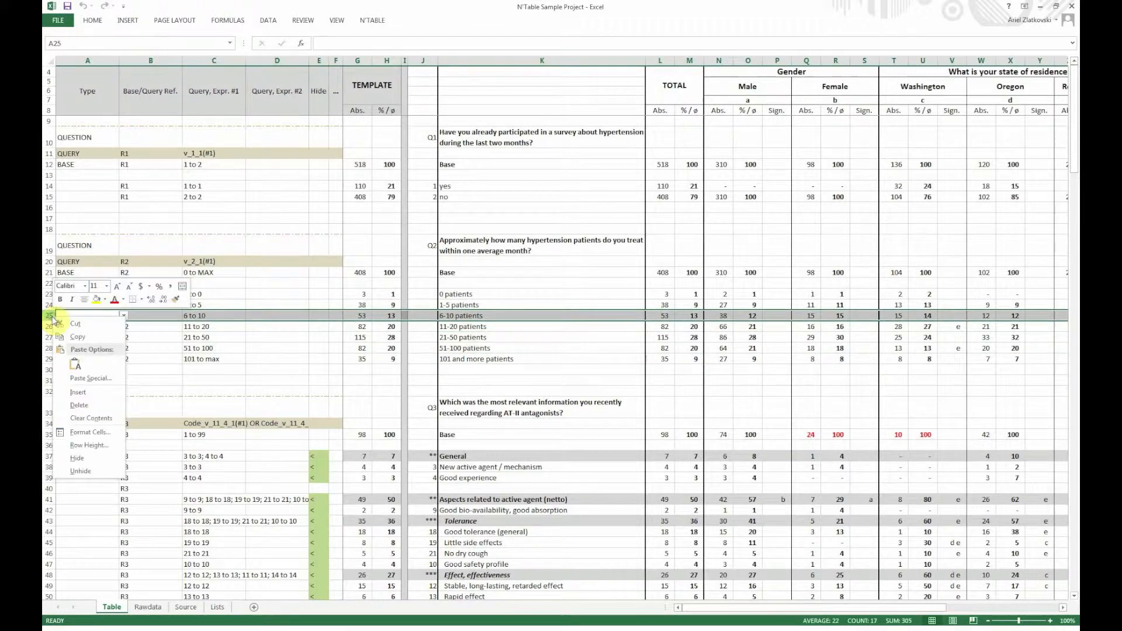
left_click(76, 405)
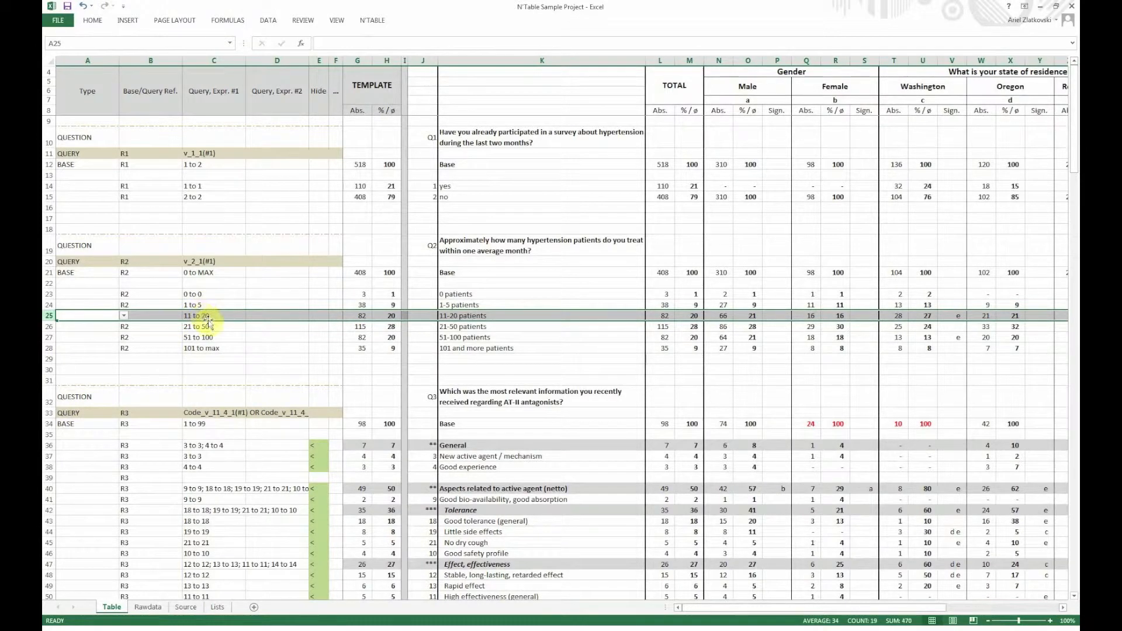
Step: Set the query expression of question Q2's 11-20 patients row to 6 to 20 and tabulate that row
double_click(195, 317)
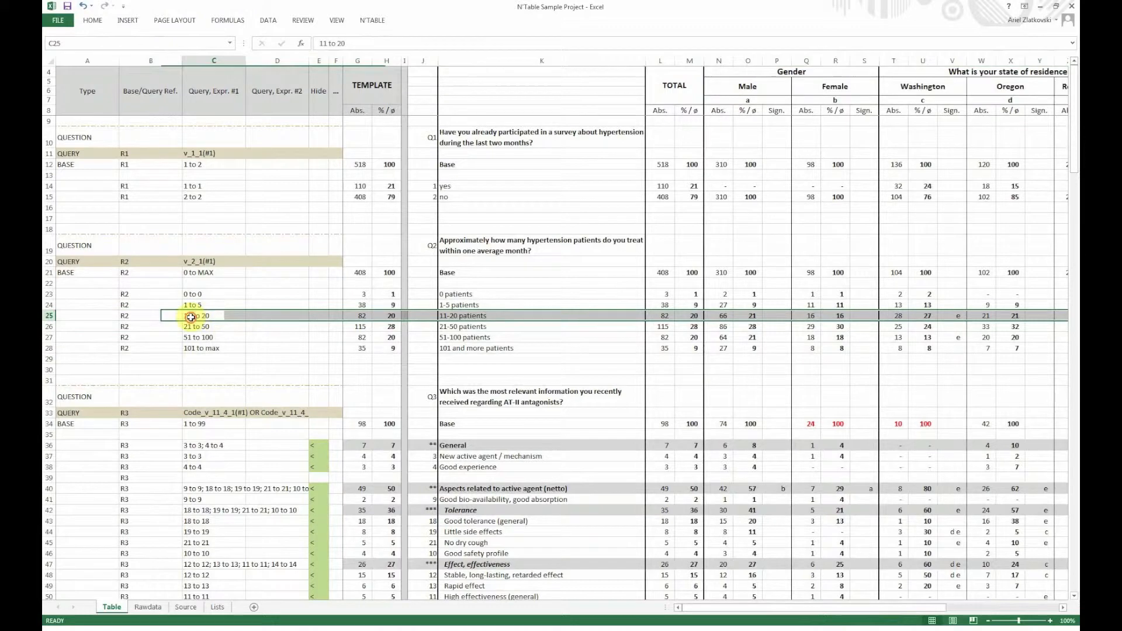
key("BackSpace")
key("BackSpace")
type("6")
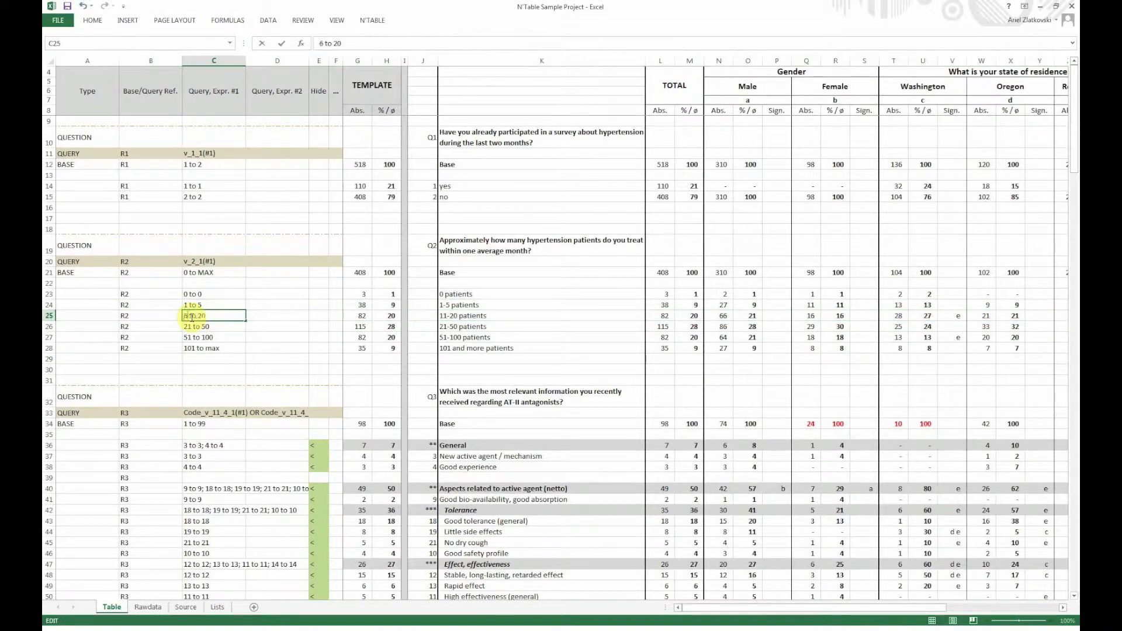
left_click(295, 320)
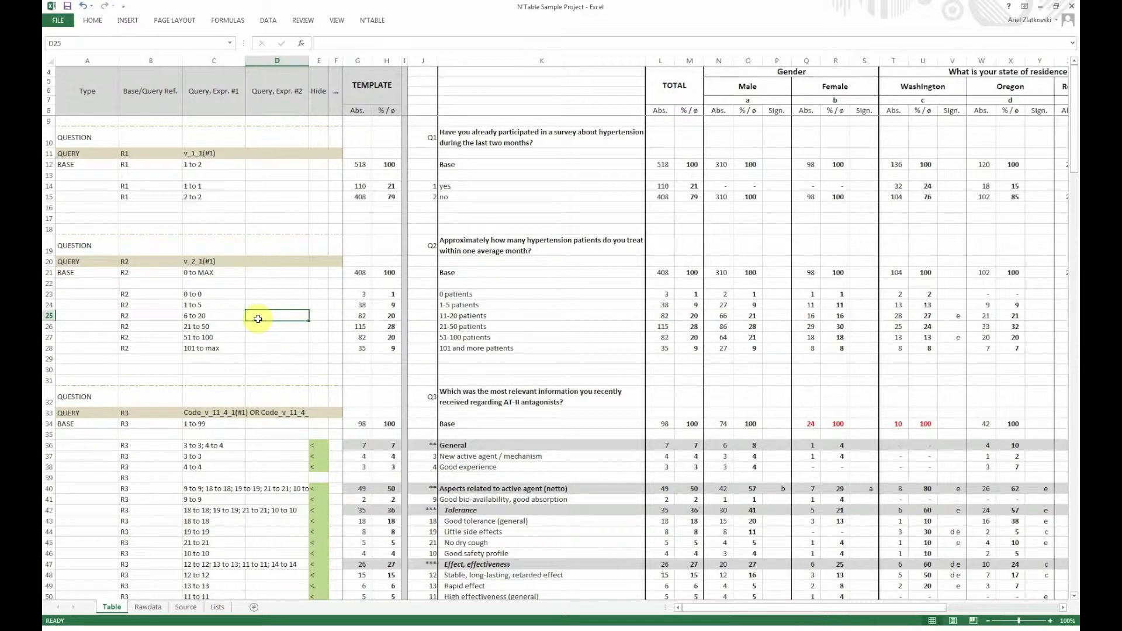
left_click_drag(361, 317, 388, 316)
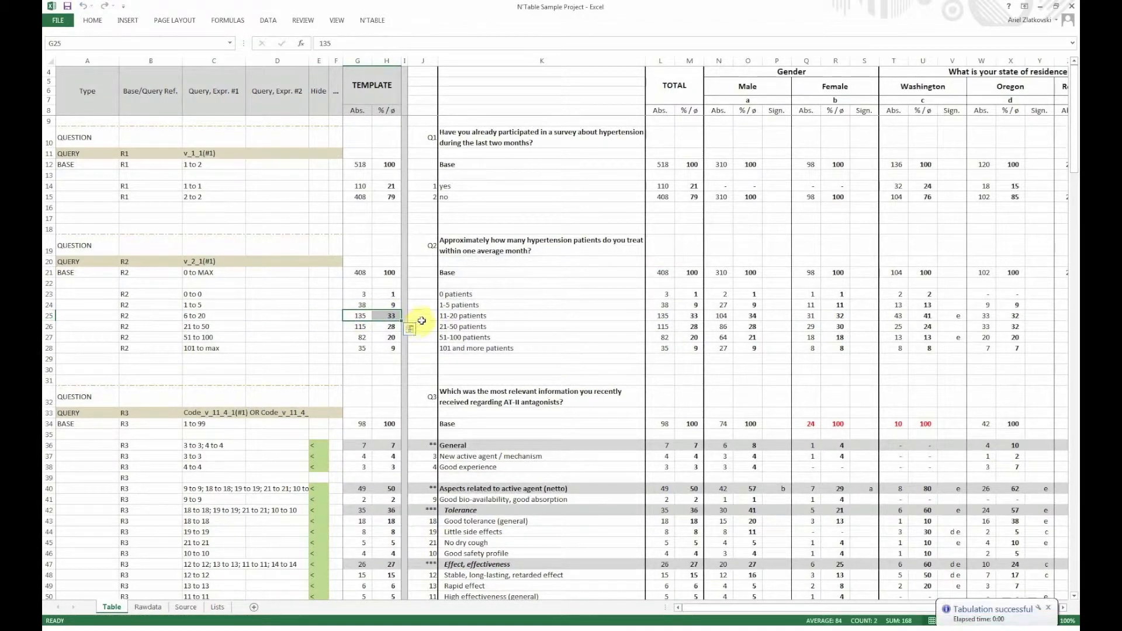
left_click(421, 319)
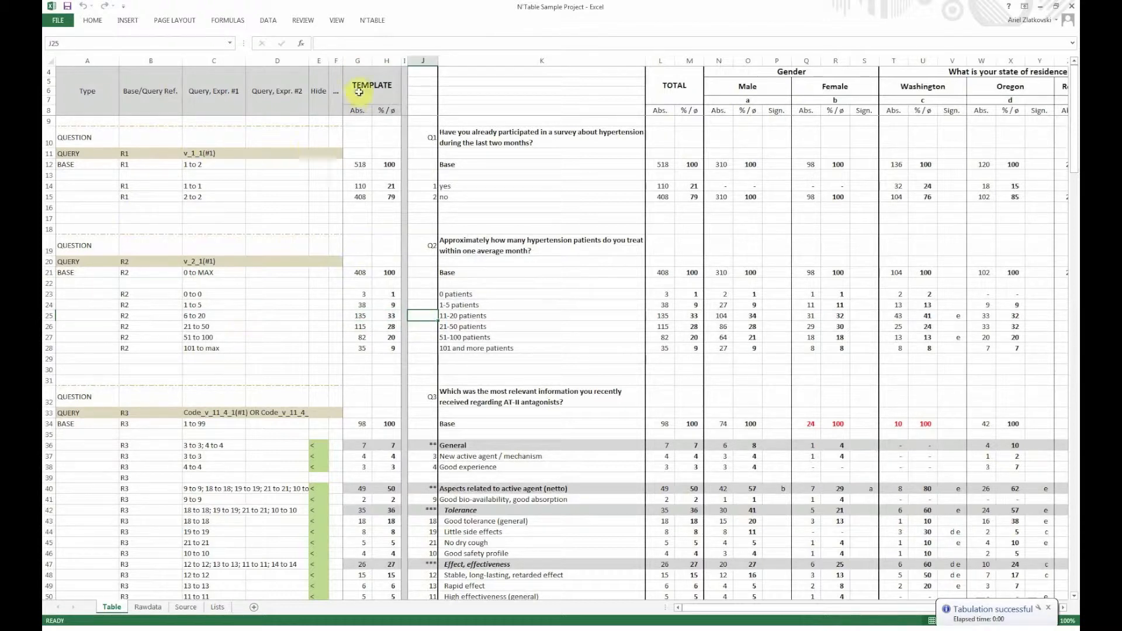
Step: Format question Q2's template answer cells with yellow fill for the absolute values (G23:G28) and red font for the percentages (H23:H28)
left_click_drag(361, 197, 391, 502)
left_click(379, 366)
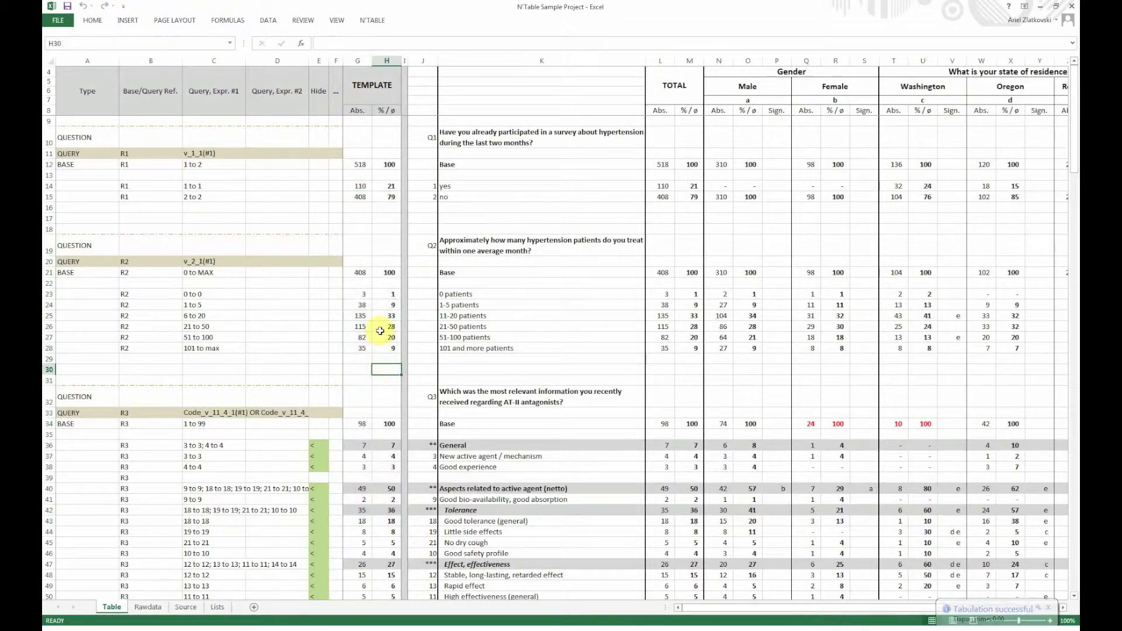
left_click(363, 294)
left_click_drag(366, 316, 365, 348)
left_click(93, 20)
left_click(208, 56)
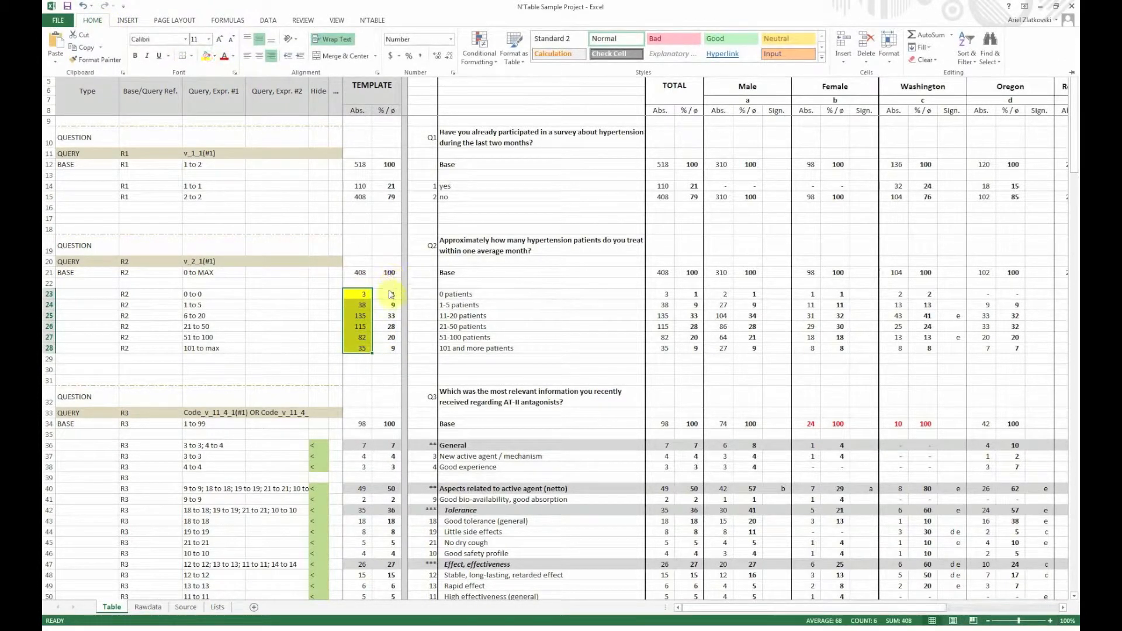
left_click_drag(389, 294, 393, 351)
left_click(96, 22)
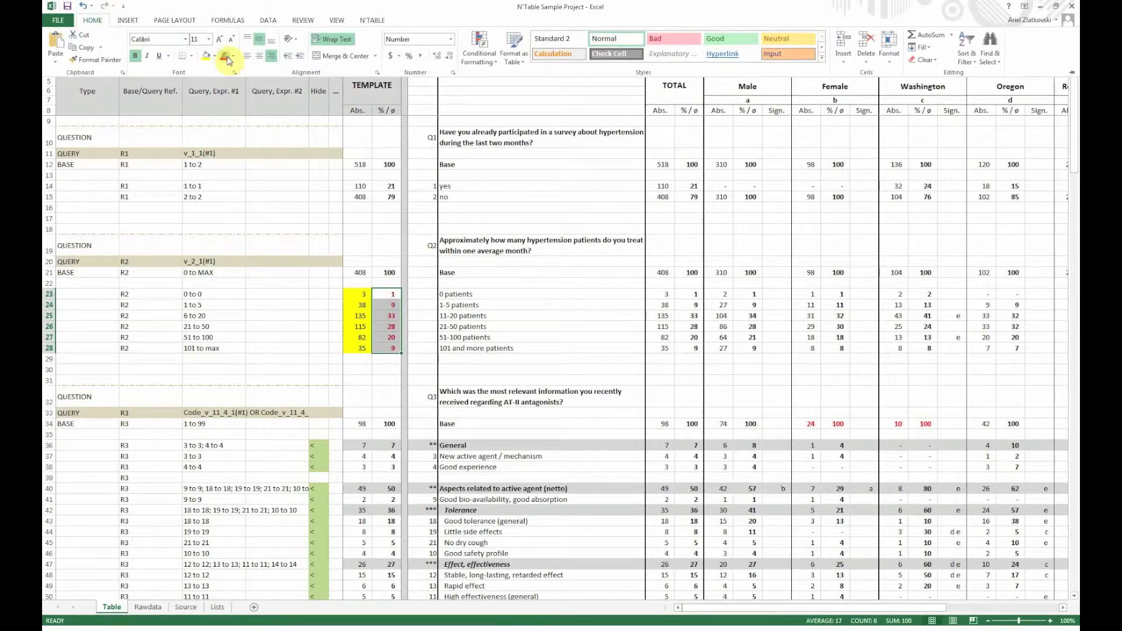
Step: Tabulate question Q2's answer rows (K23:K28) to carry the template formatting across the total and cross-break columns
left_click_drag(481, 297, 493, 351)
right_click(486, 327)
left_click(524, 313)
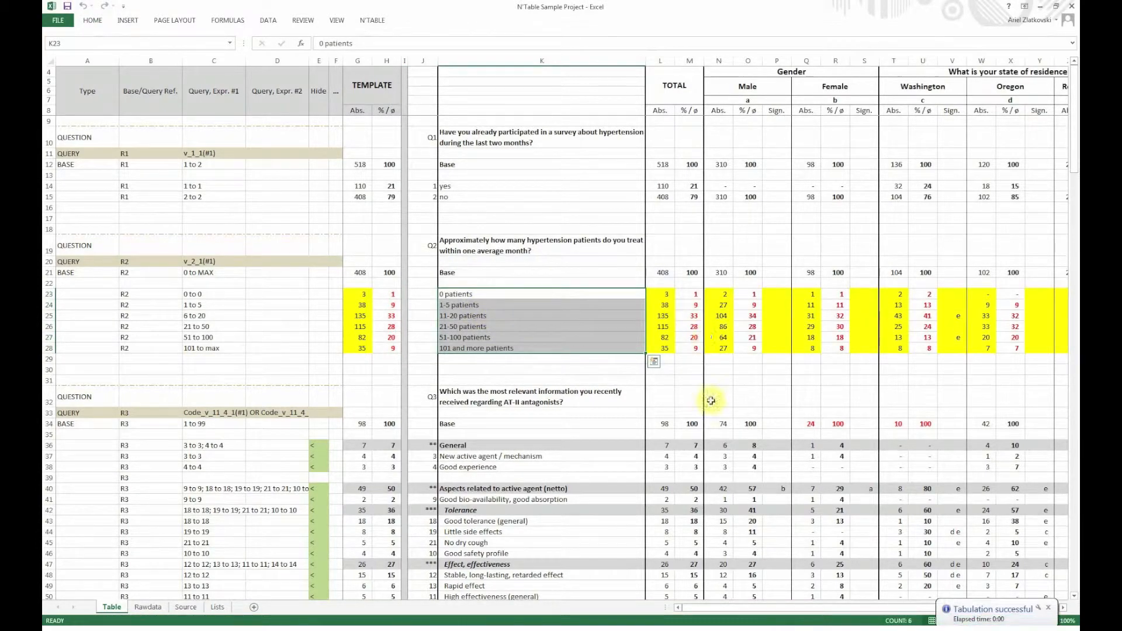
left_click_drag(757, 608, 760, 532)
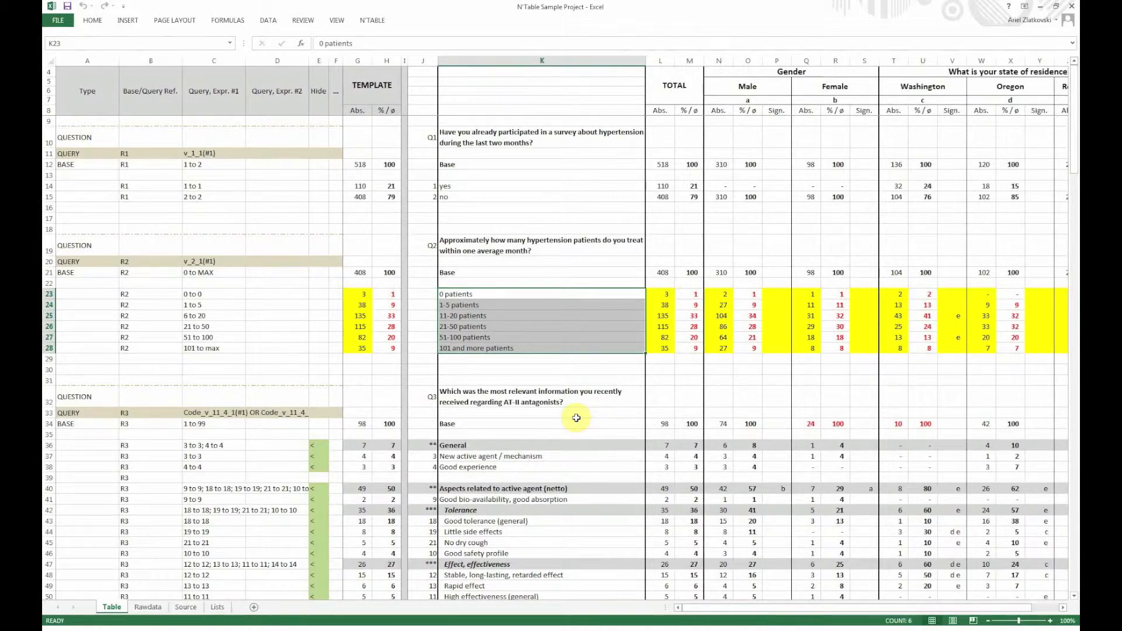
Step: Create a new weighting column named genderweighting to balance the male and female respondents
left_click_drag(1076, 151, 1077, 259)
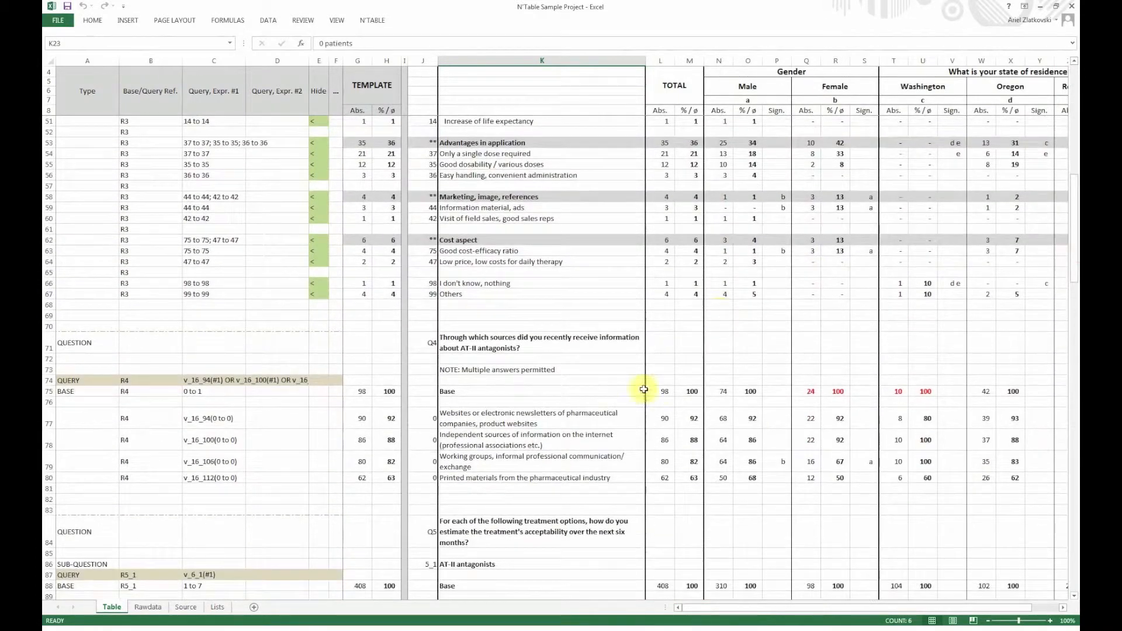
left_click_drag(649, 391, 699, 469)
left_click_drag(719, 393, 836, 391)
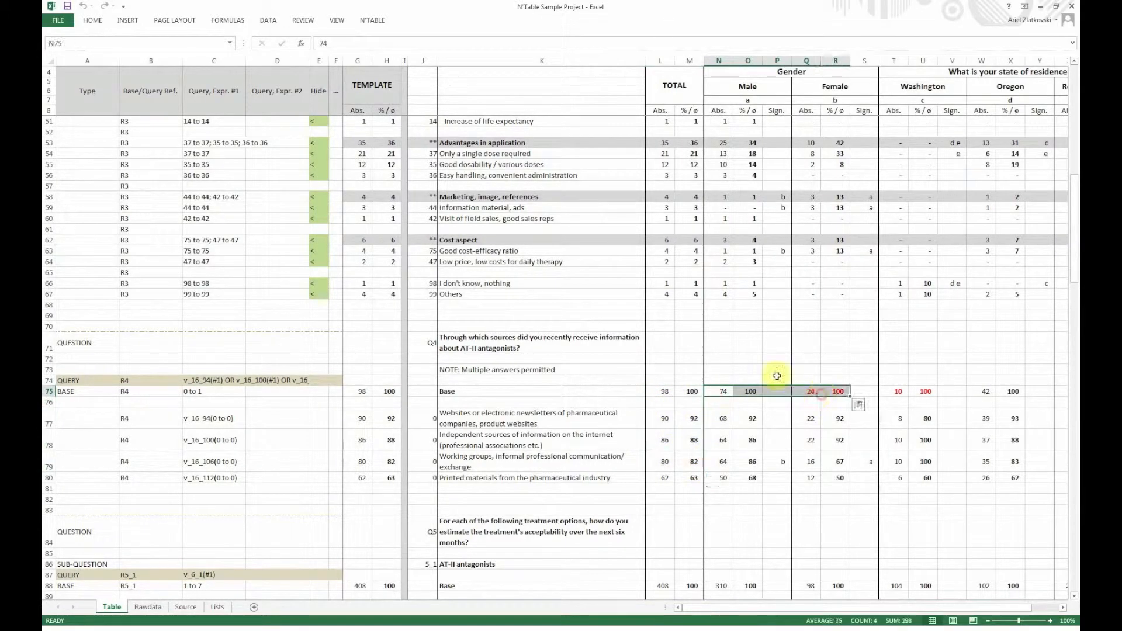
left_click(381, 22)
left_click(156, 53)
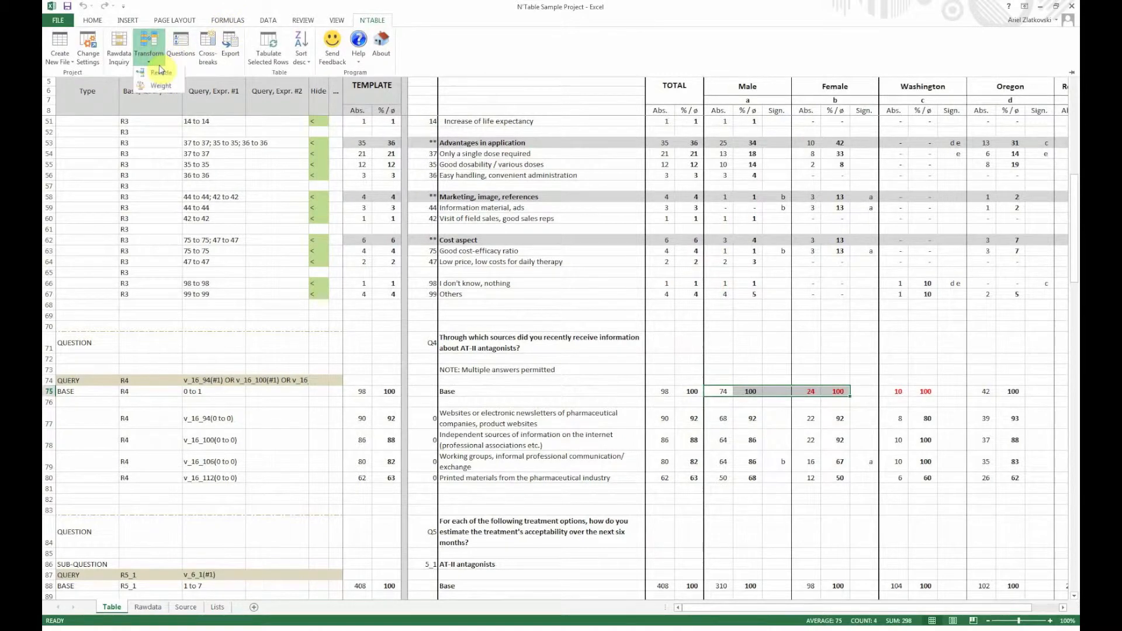
left_click(158, 89)
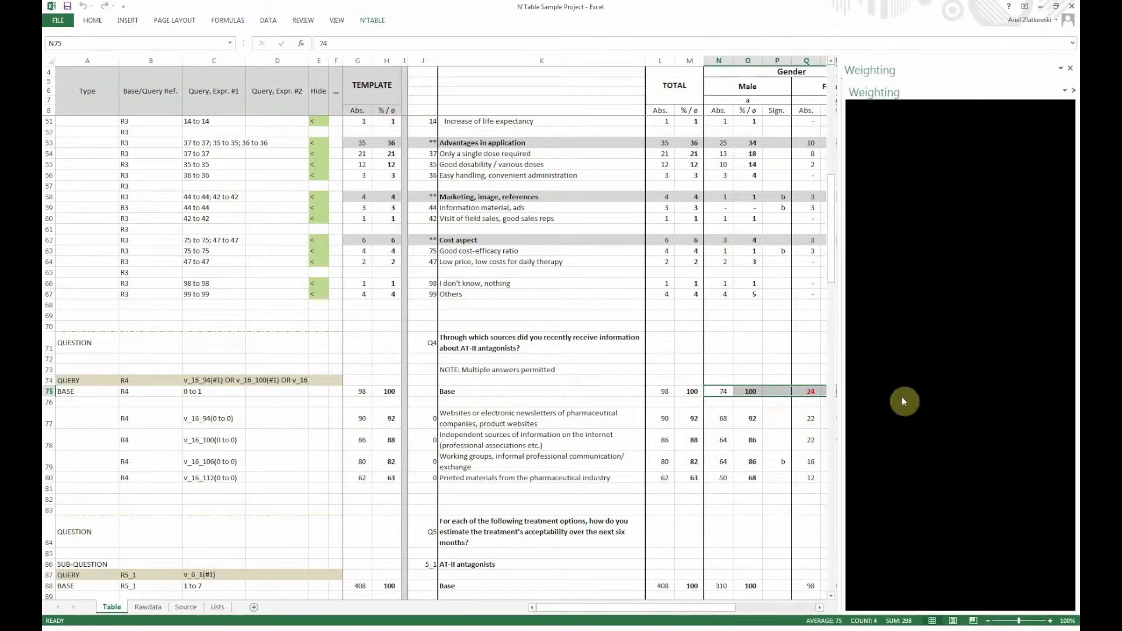
left_click(942, 370)
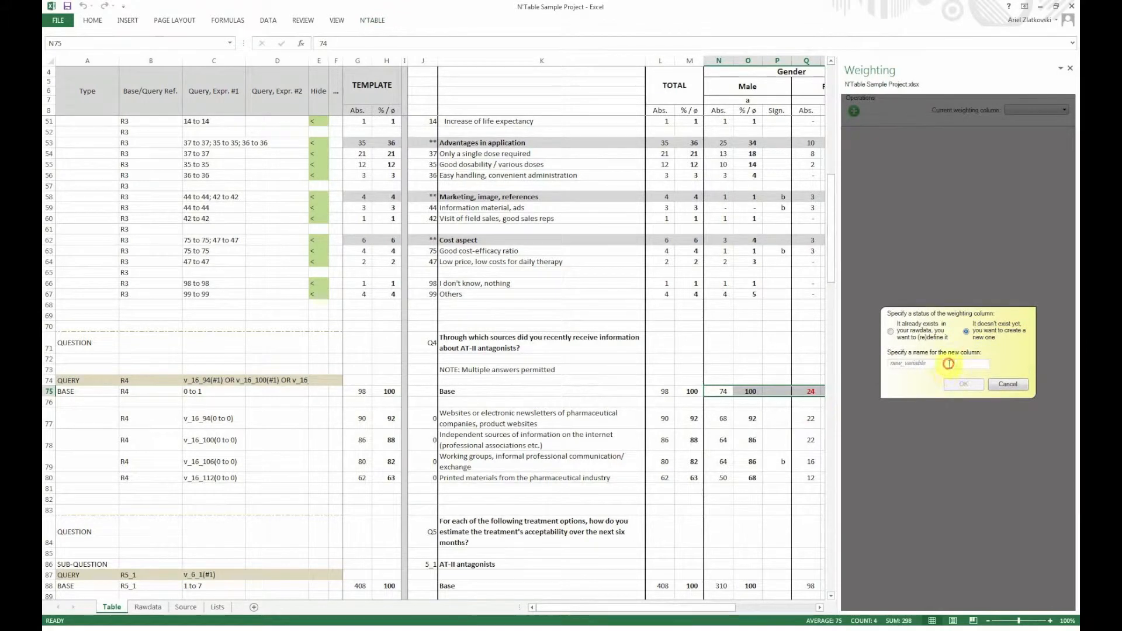
type("ge")
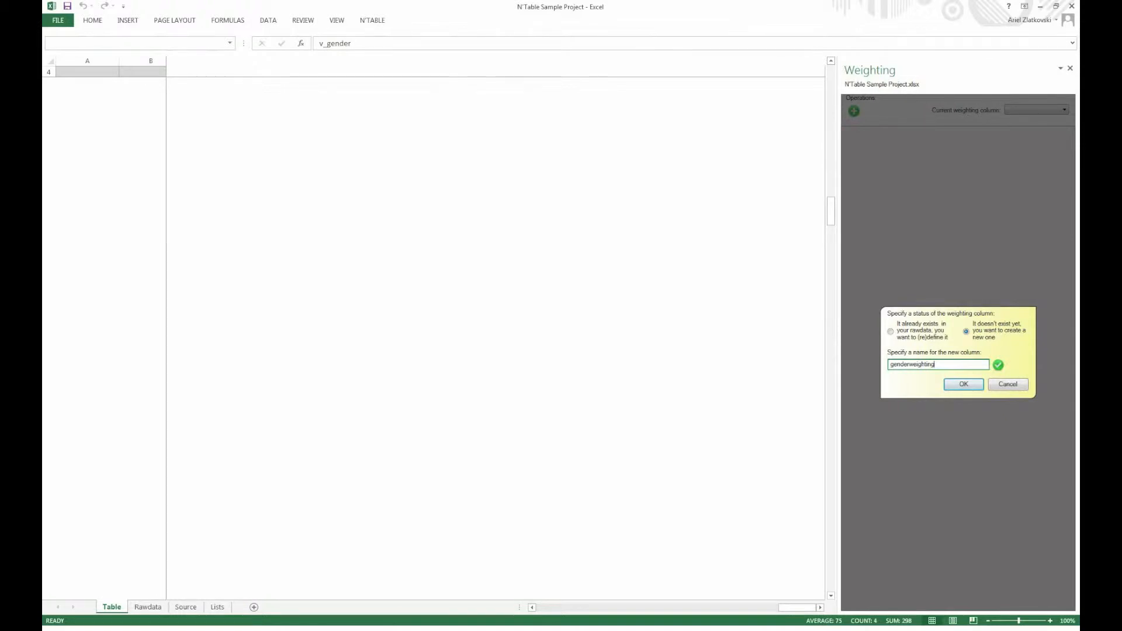
type("nderweighting")
key("Return")
Step: Define the first weighting cell with query v_gender(1 to 1), a weighted n of 204 and an orange color
left_click(873, 184)
type("v_gender(1 to 1")
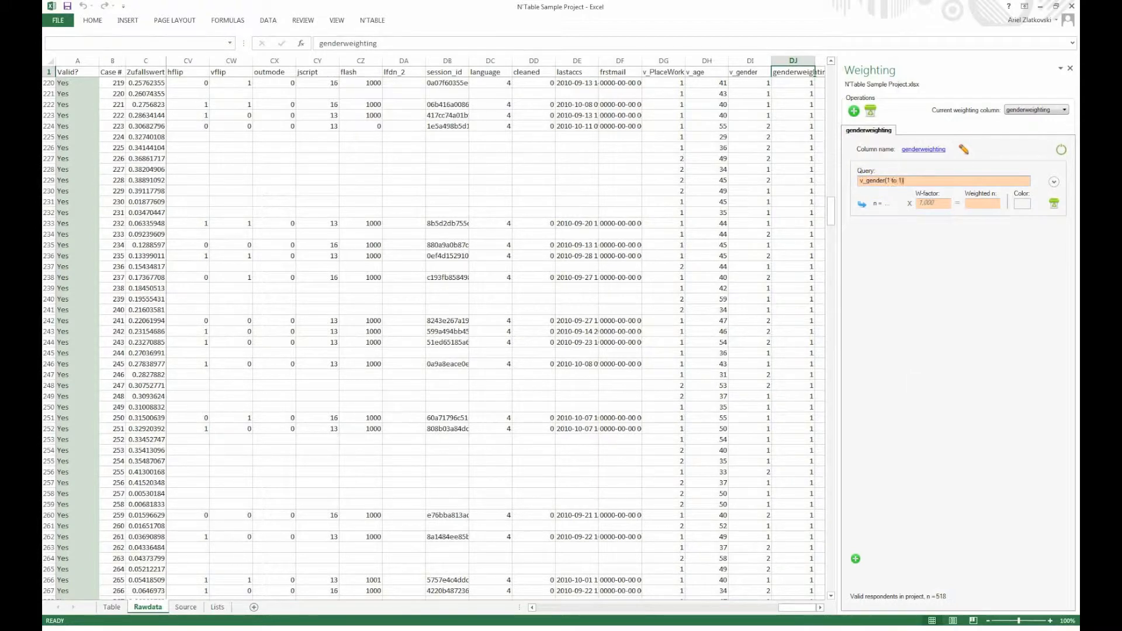
key("Return")
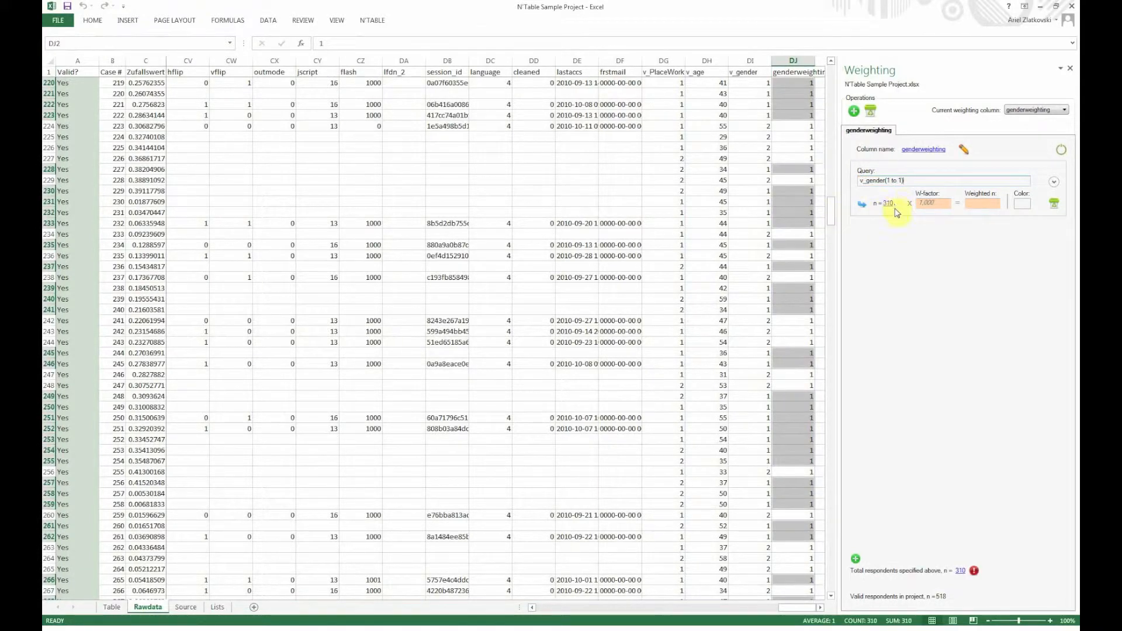
left_click(972, 209)
type("204")
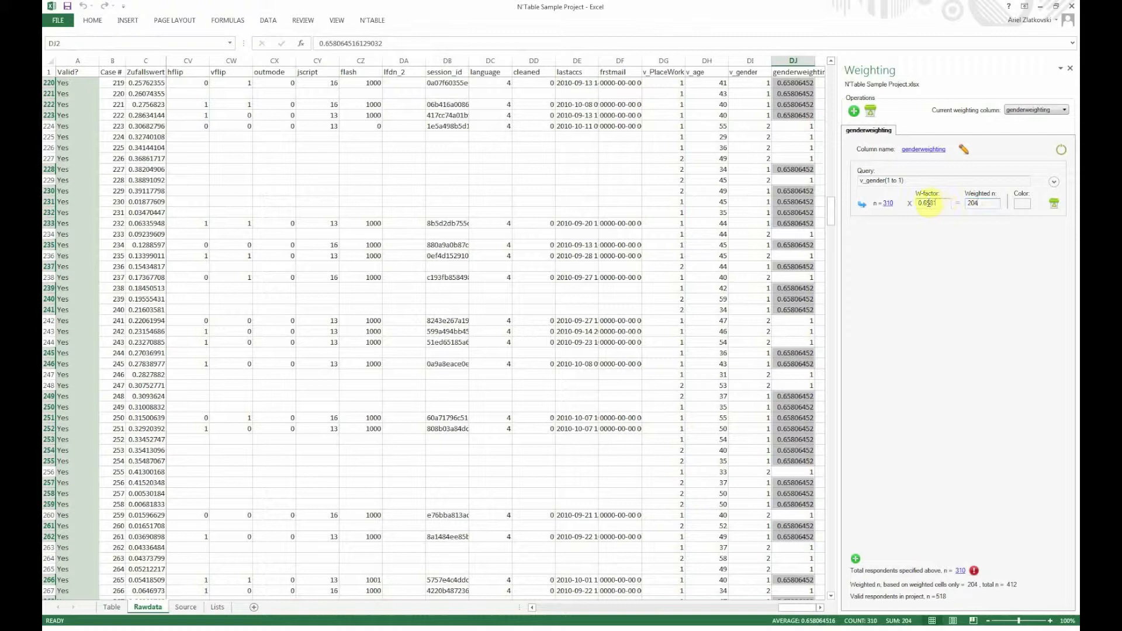
left_click(1022, 203)
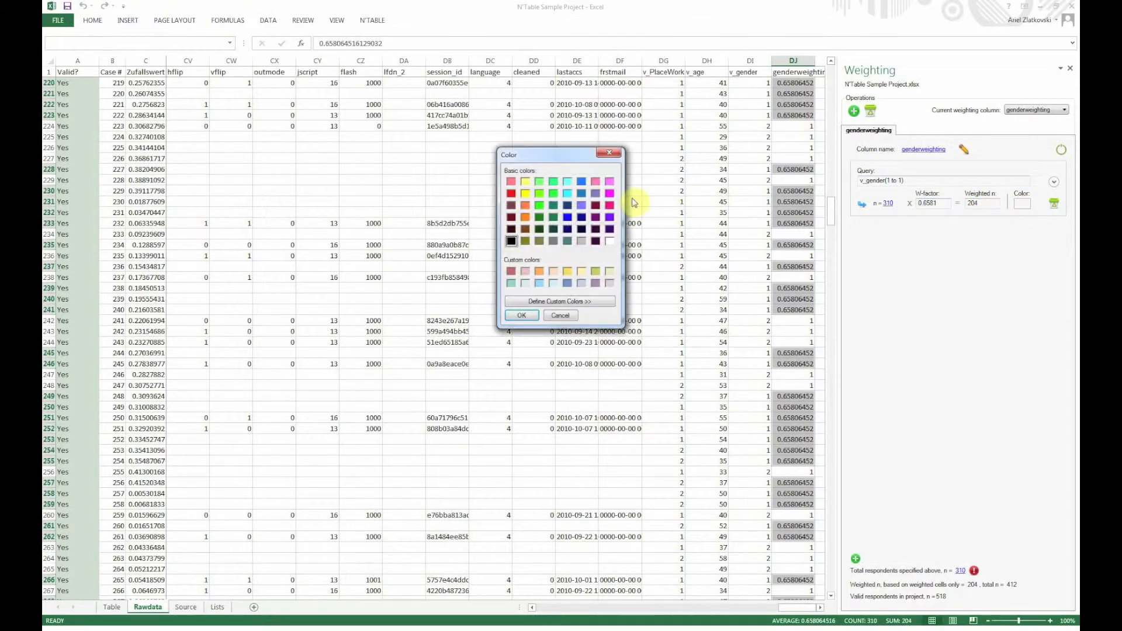
left_click(525, 205)
left_click(521, 315)
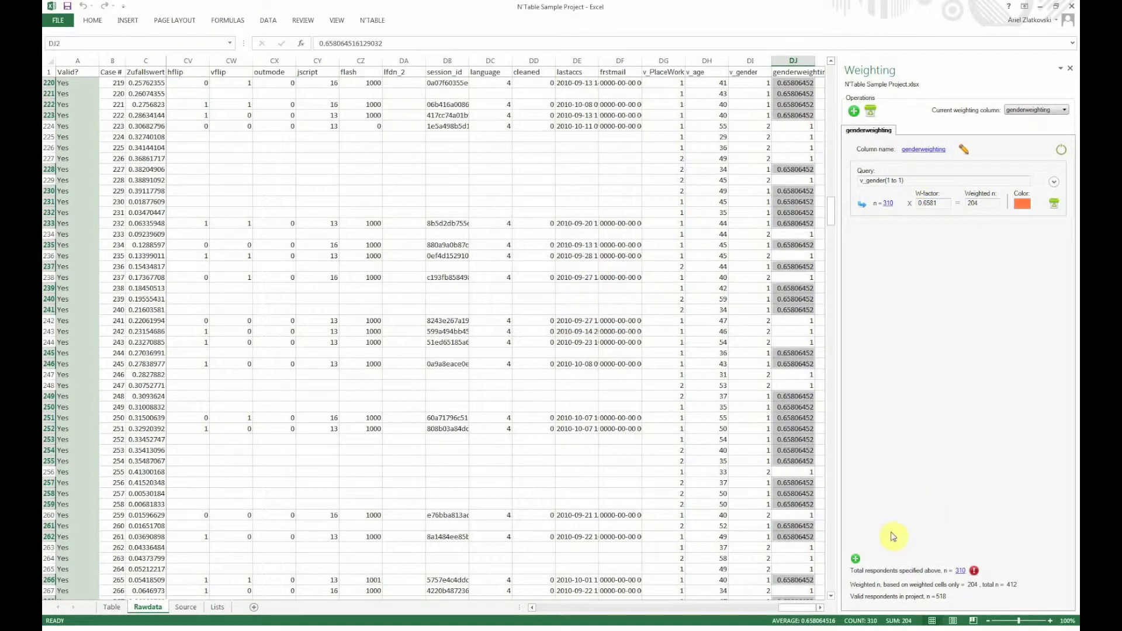
Step: Add a second weighting cell with query v_gender(2 to 2), a weighted n of 204 and a blue color
left_click(856, 559)
left_click(892, 241)
type("v_gender")
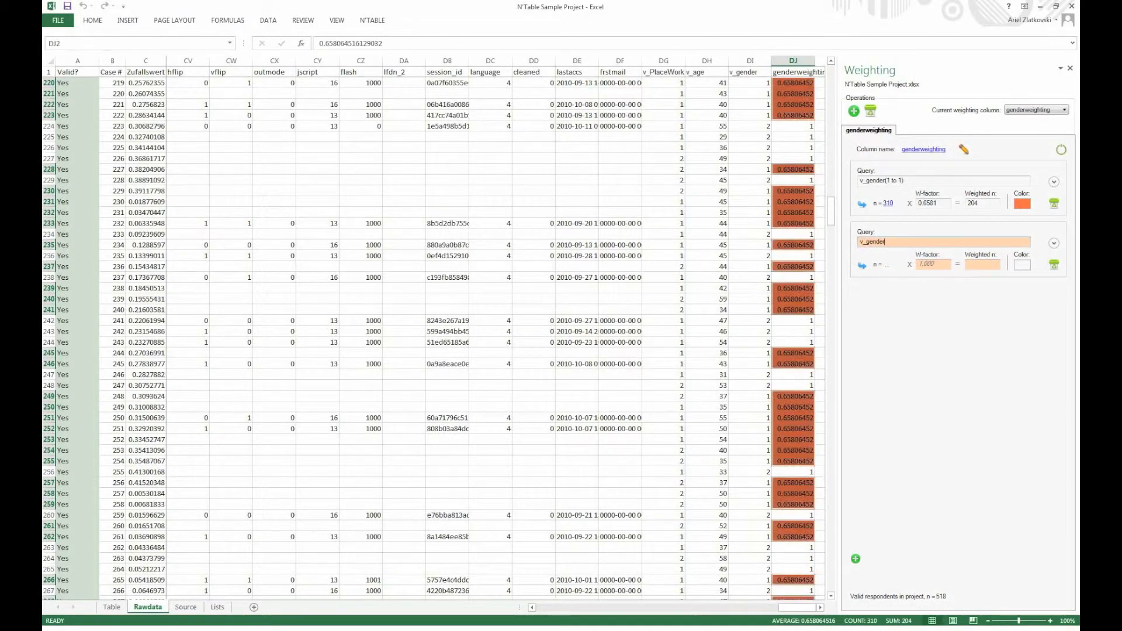
type("(2 to 2)")
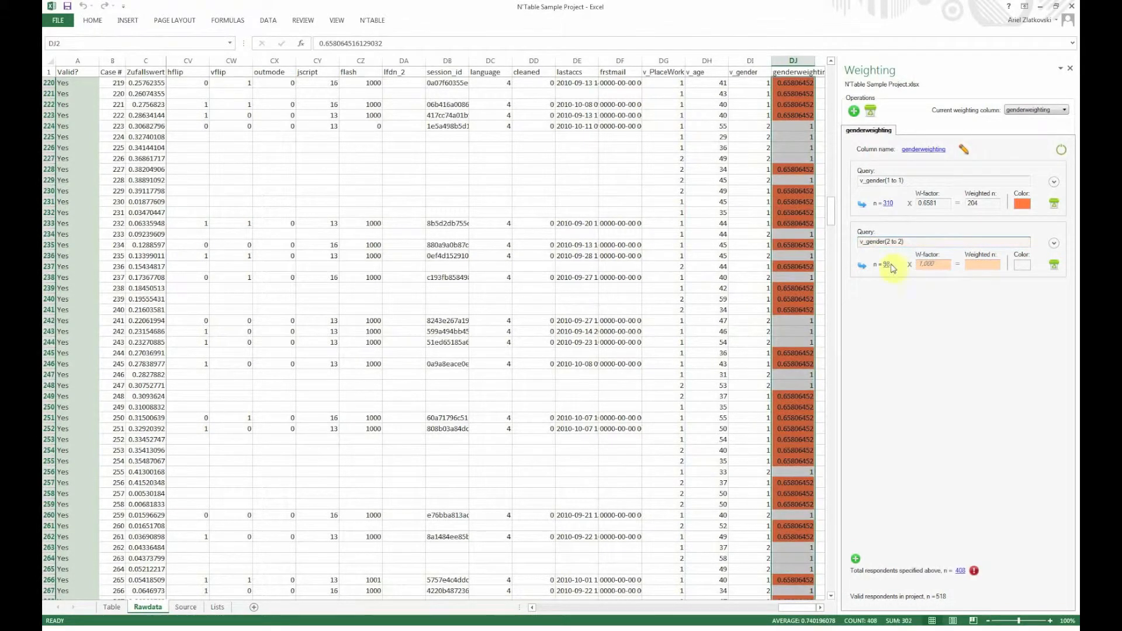
left_click(989, 266)
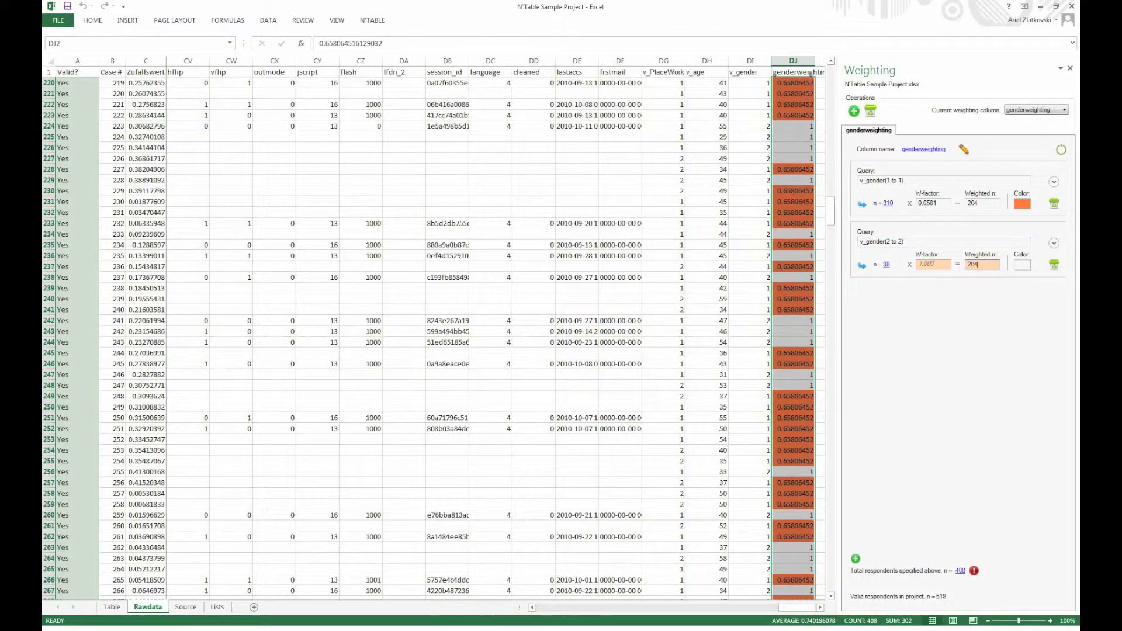
key("Return")
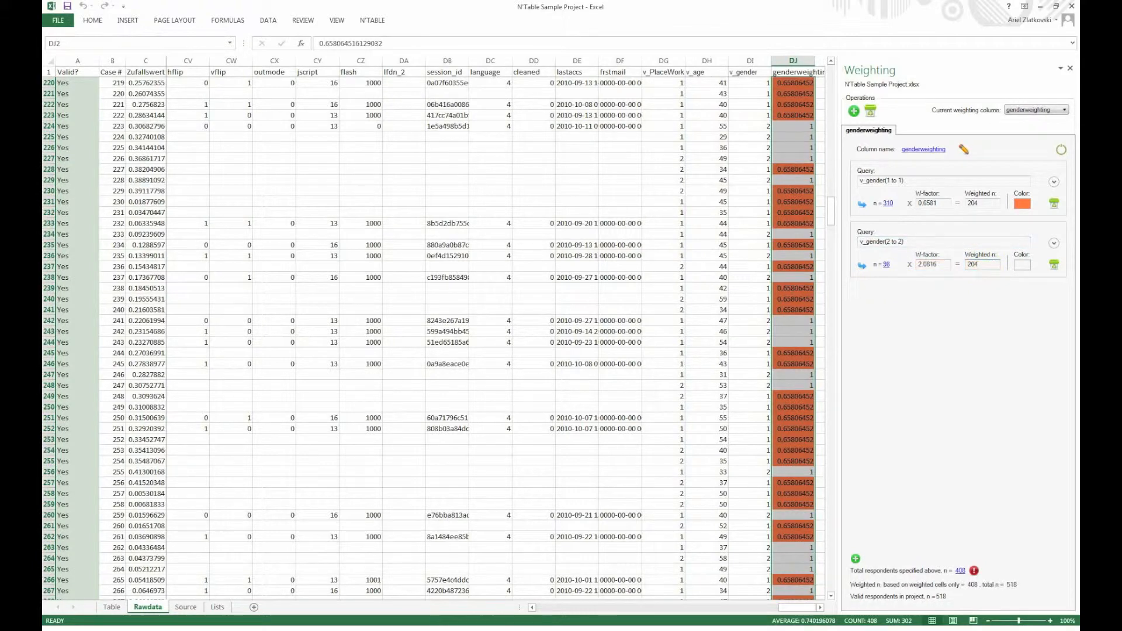
left_click(1022, 265)
left_click(581, 193)
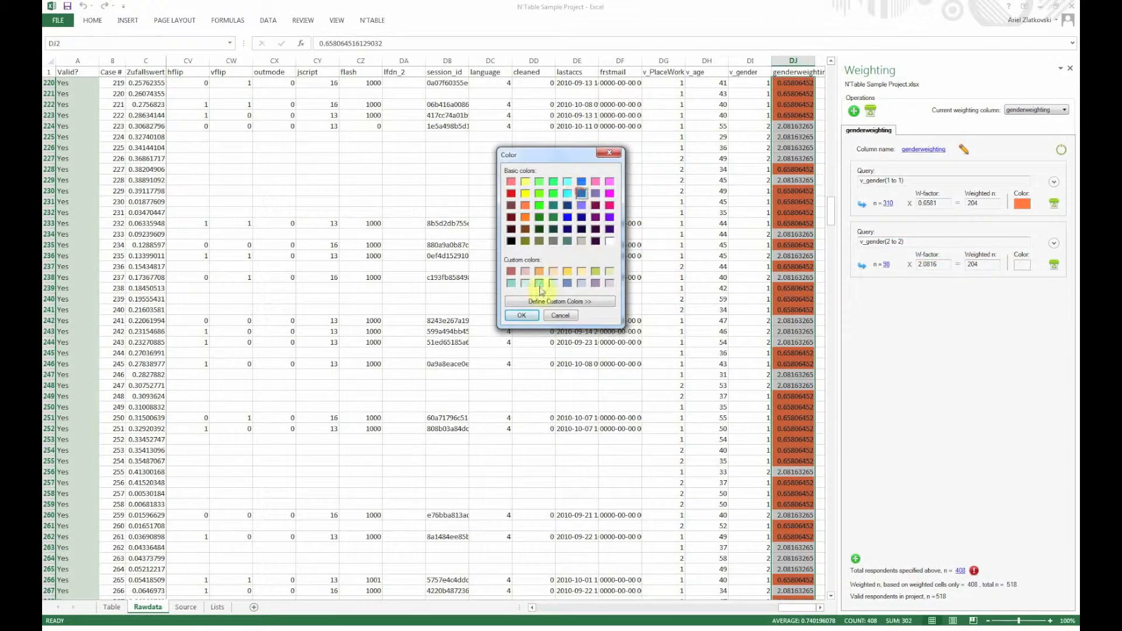
left_click(521, 316)
Step: Review the color-coded gender weights in the raw data and close the Weighting pane
left_click(752, 295)
left_click_drag(831, 221, 828, 261)
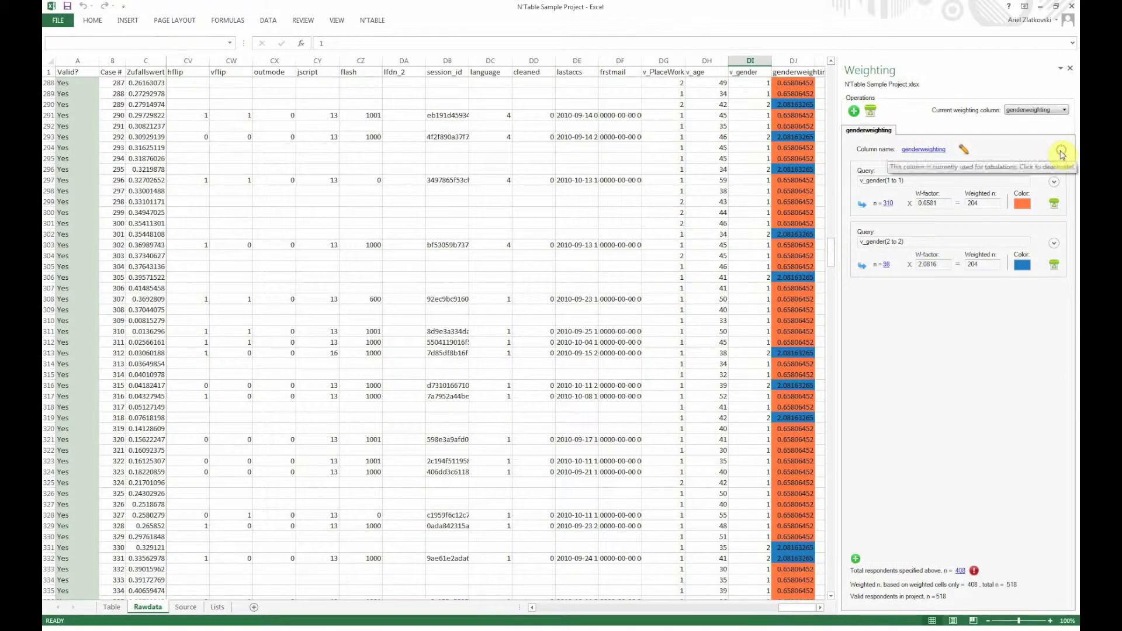
left_click(1070, 69)
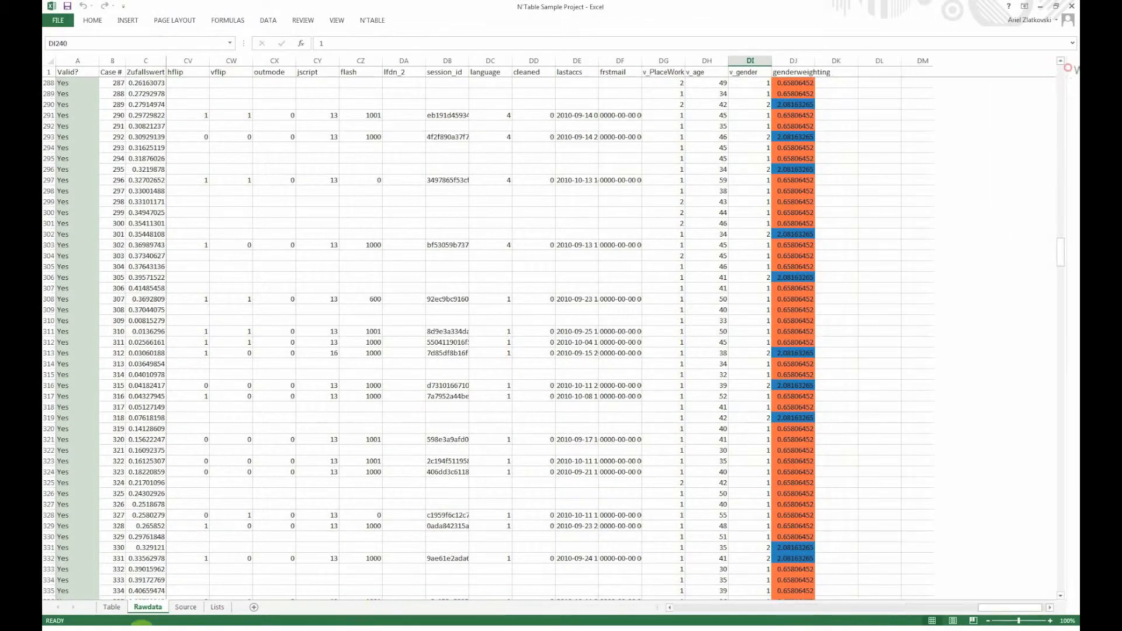
Step: Retabulate the Table sheet so its cross-tabulated results apply the gender weighting
left_click(112, 608)
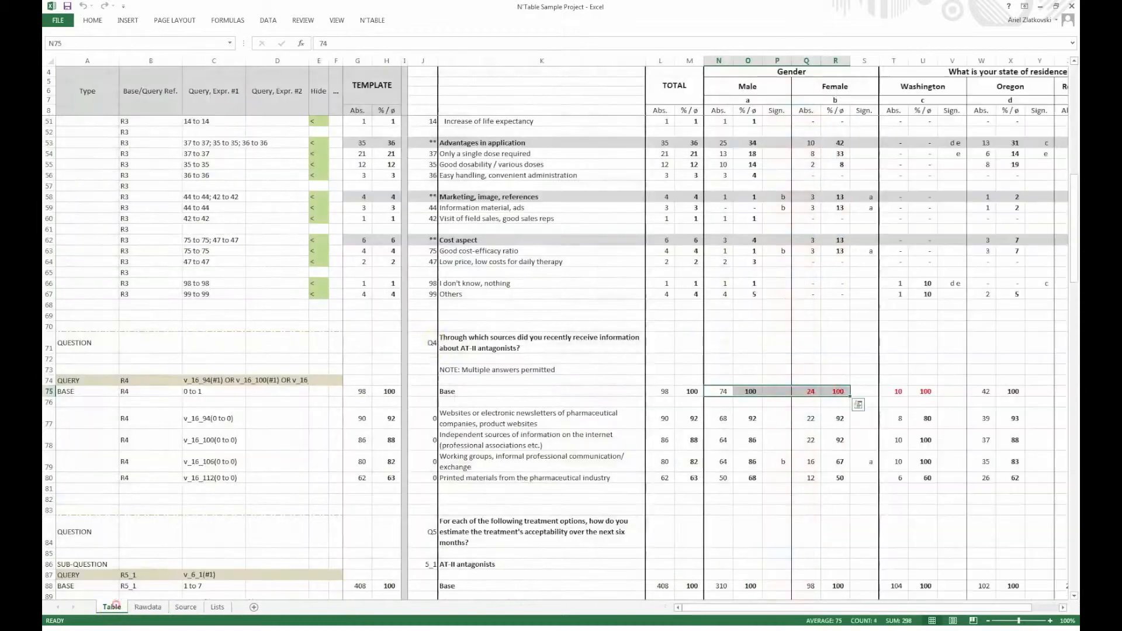
left_click(564, 61)
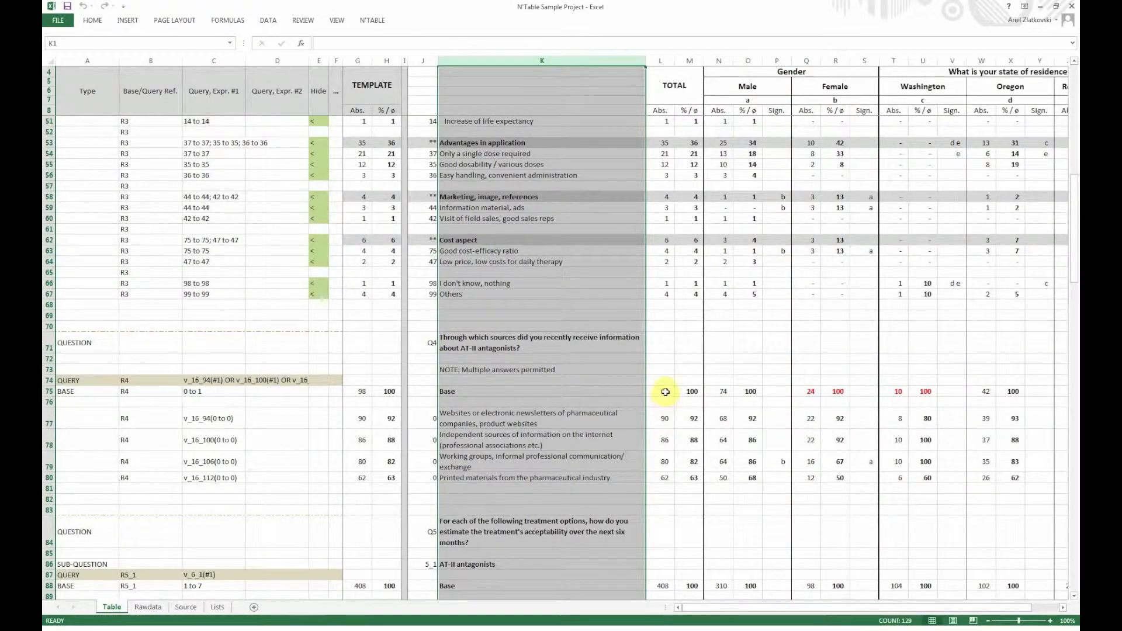
key("ctrl+shift+t")
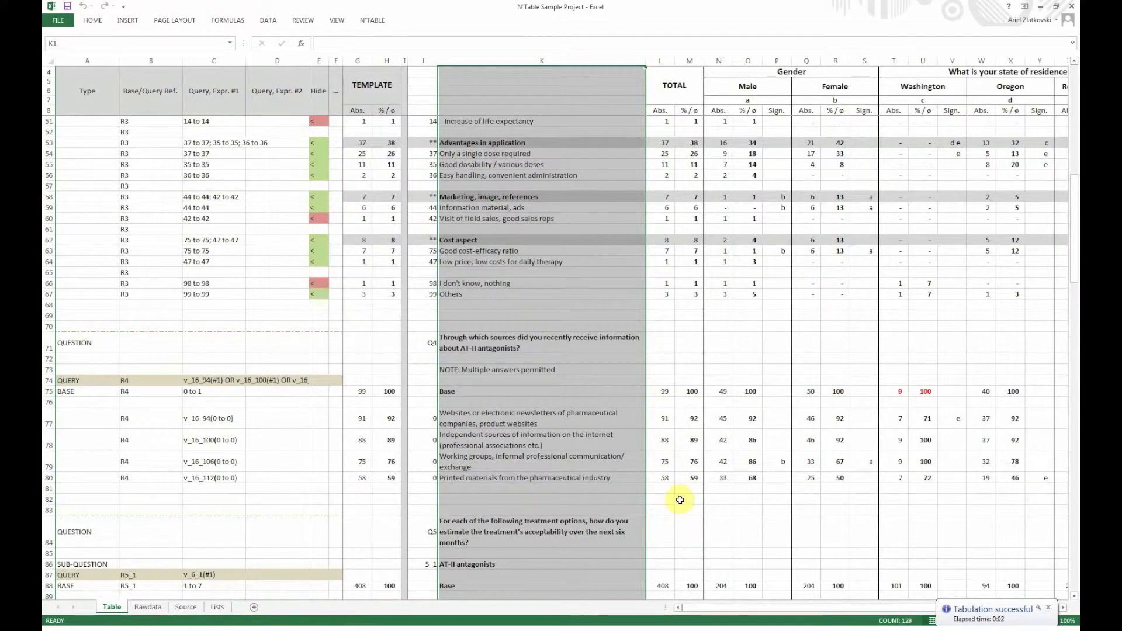
left_click(680, 499)
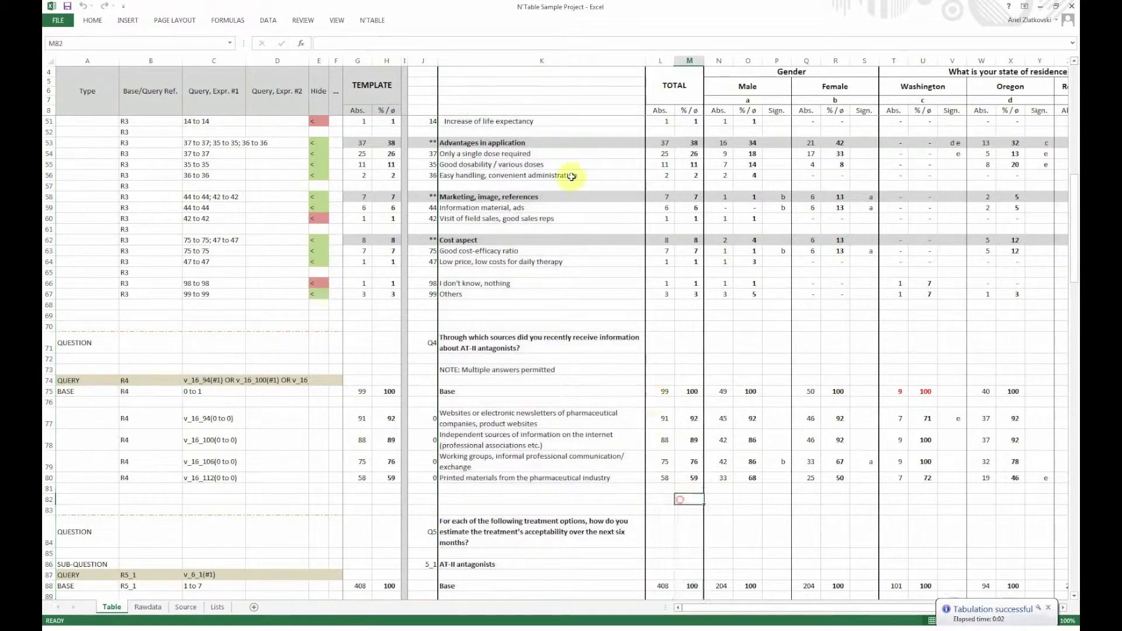
Step: Start a table export with project name Sample Project, client Awesome Client and the producer's first name
left_click(367, 21)
left_click(226, 42)
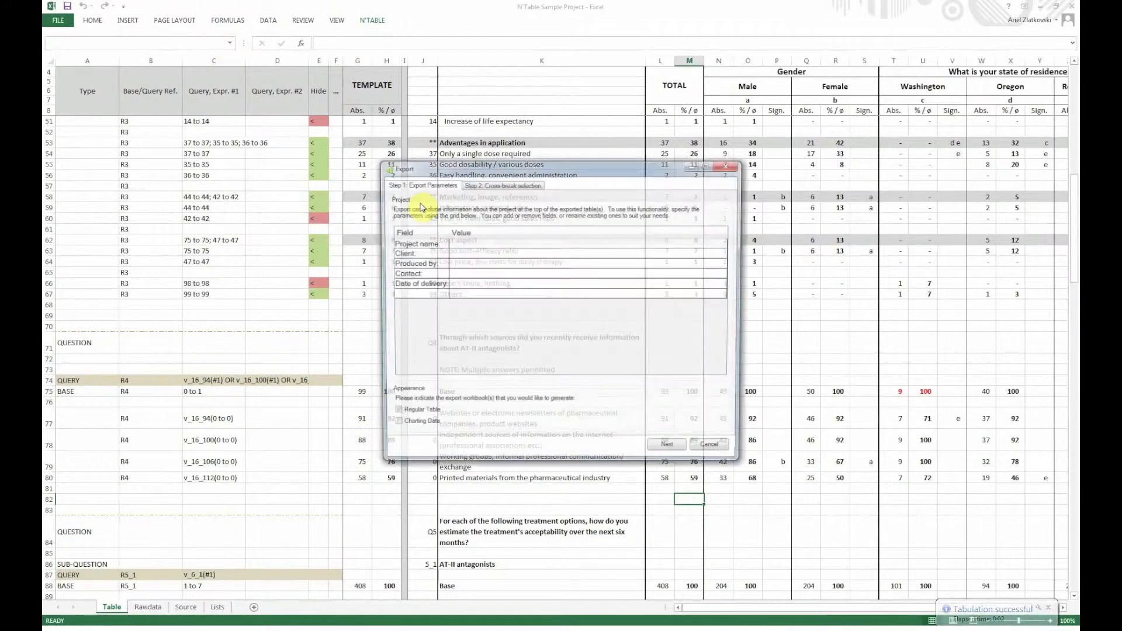
left_click(464, 244)
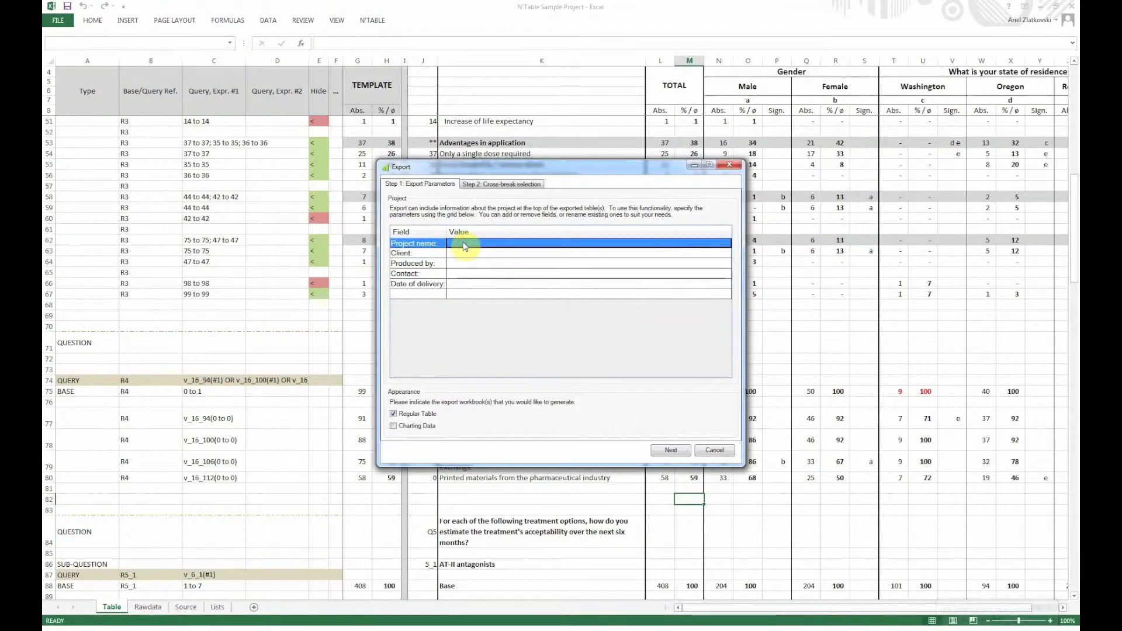
type("Sample Project")
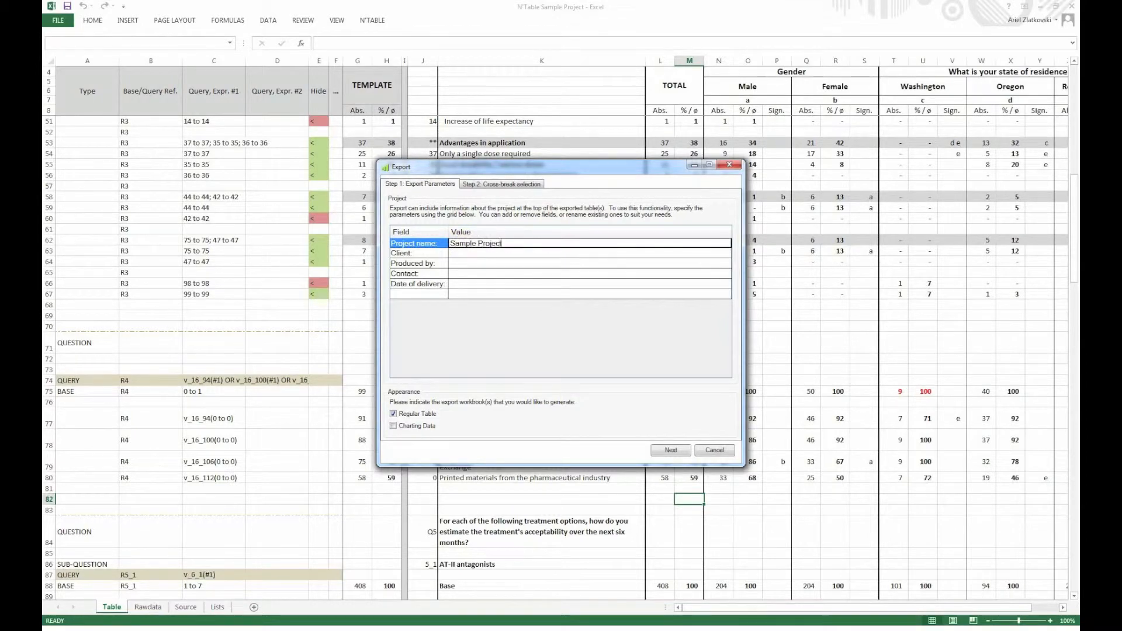
key("Return")
type("Aw")
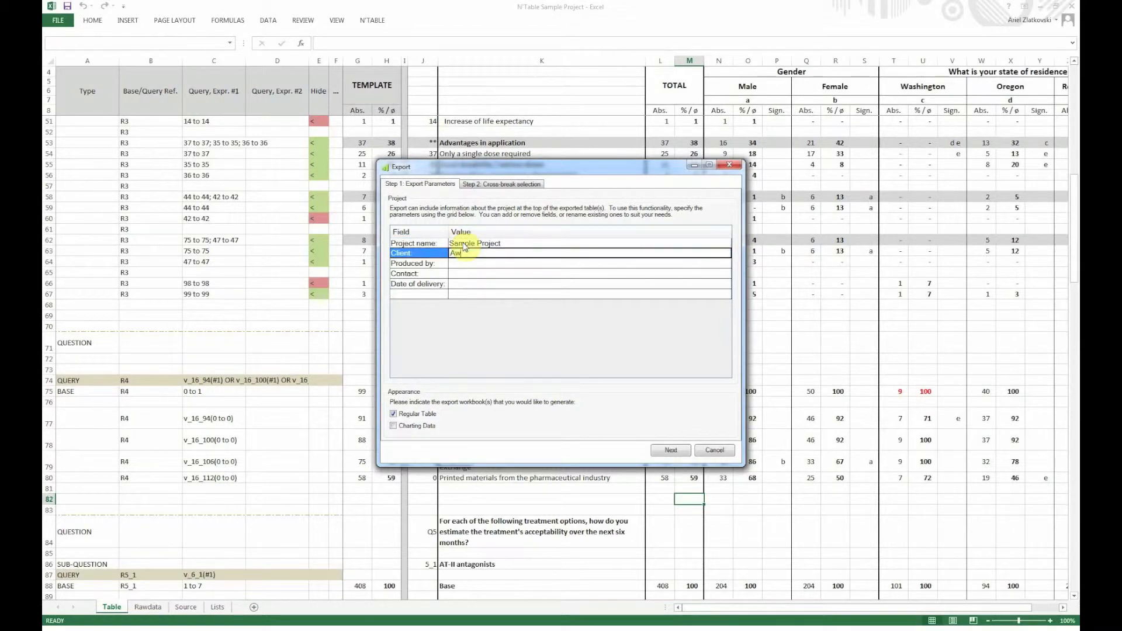
type("esome Client")
key("Return")
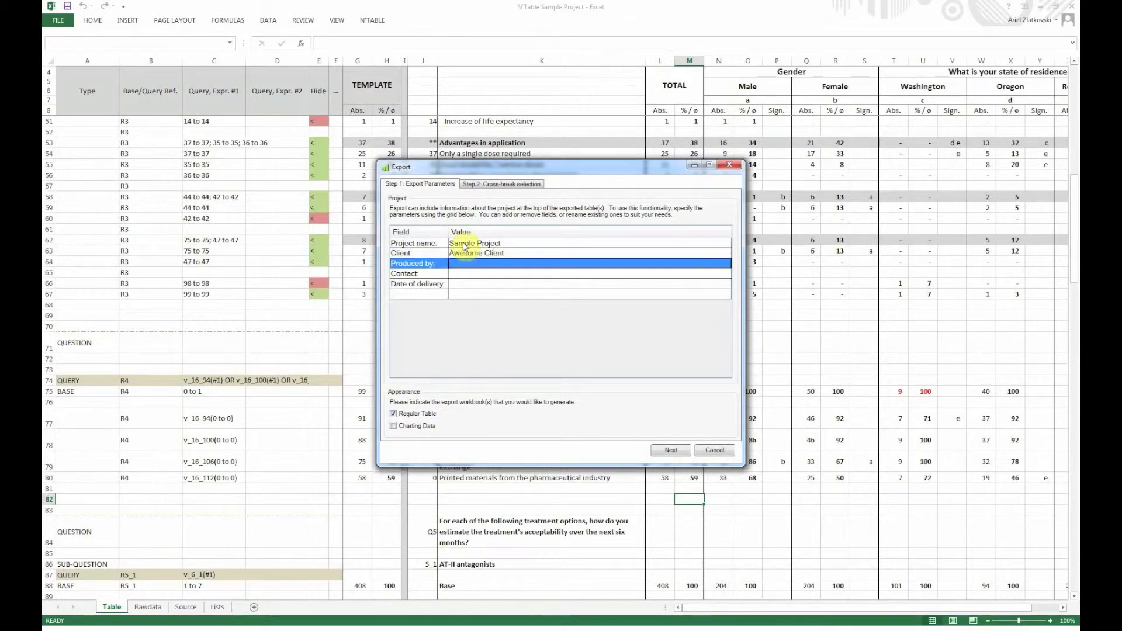
type("Ariel")
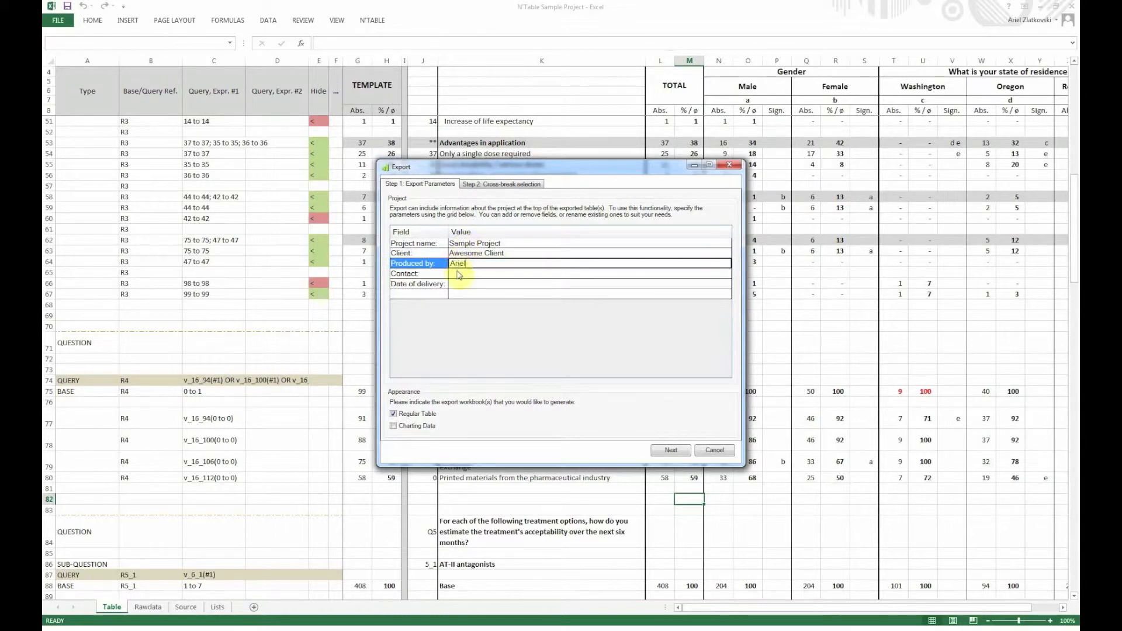
Step: Remove the Contact and Date of delivery fields from the export parameters and proceed to the cross-break selection
right_click(460, 275)
left_click(475, 316)
right_click(459, 275)
left_click(476, 316)
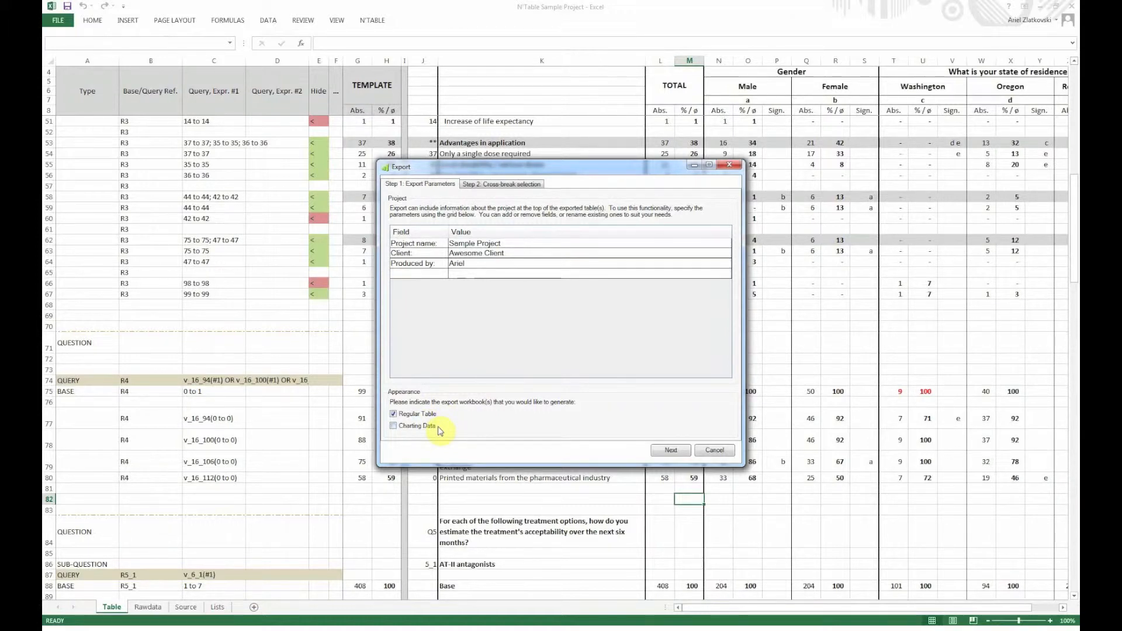
left_click(671, 450)
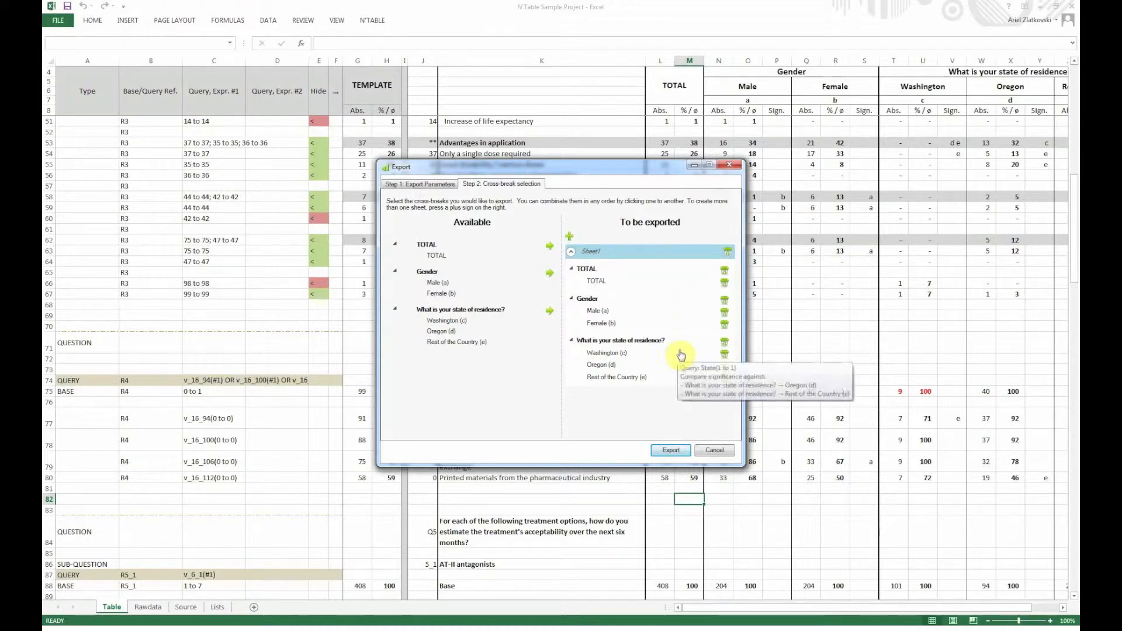
Step: Remove the state-of-residence cross-break from Sheet1 and add a Sheet2 containing TOTAL and What is your state of residence?
left_click(723, 345)
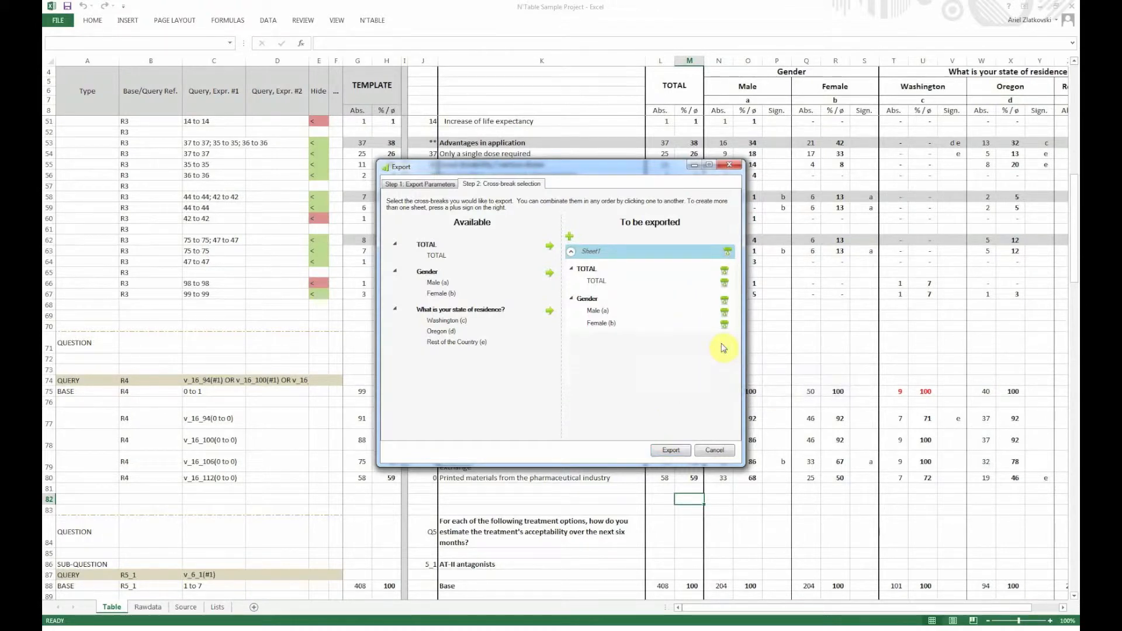
left_click(569, 237)
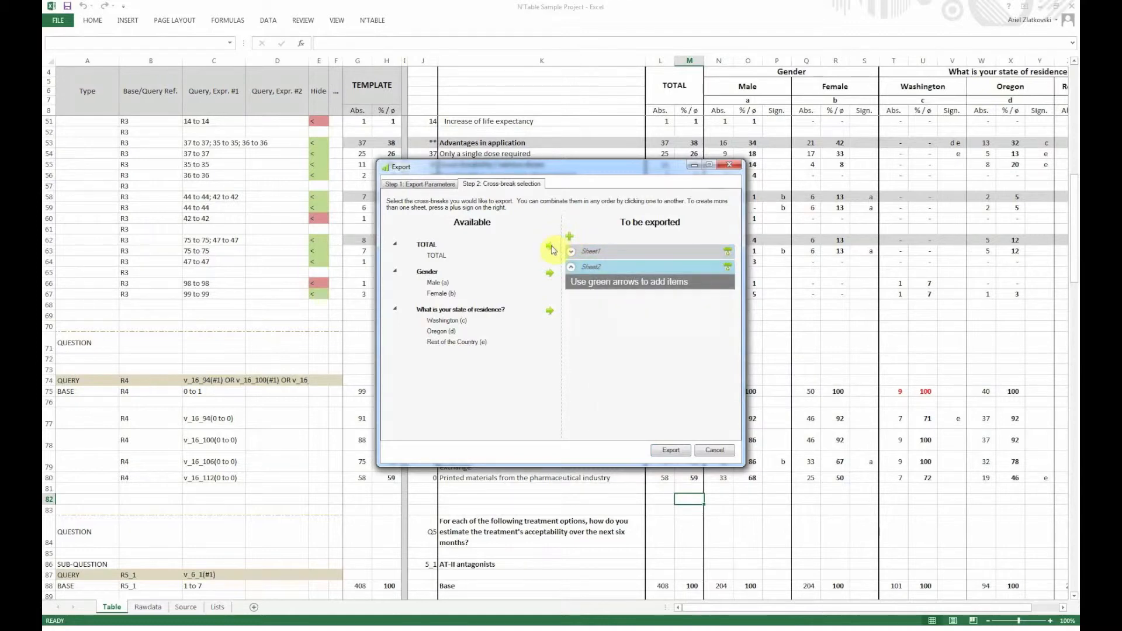
left_click(550, 246)
left_click(550, 313)
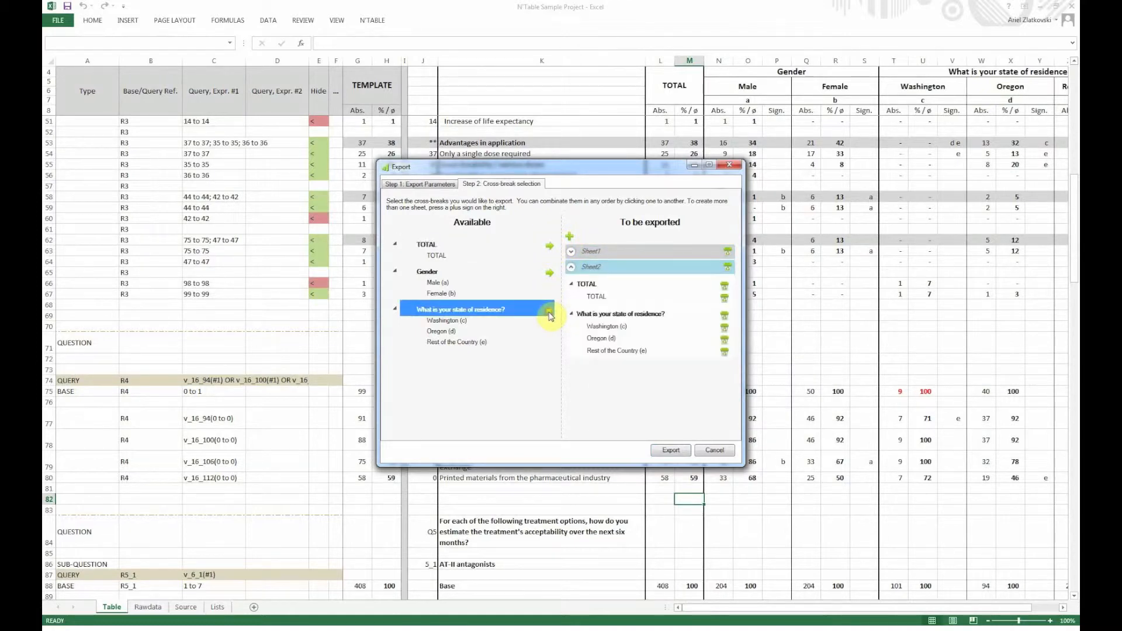
Step: Check the cross-breaks assigned to Sheet1 and Sheet2, and export the regular tables to a new workbook
left_click(572, 251)
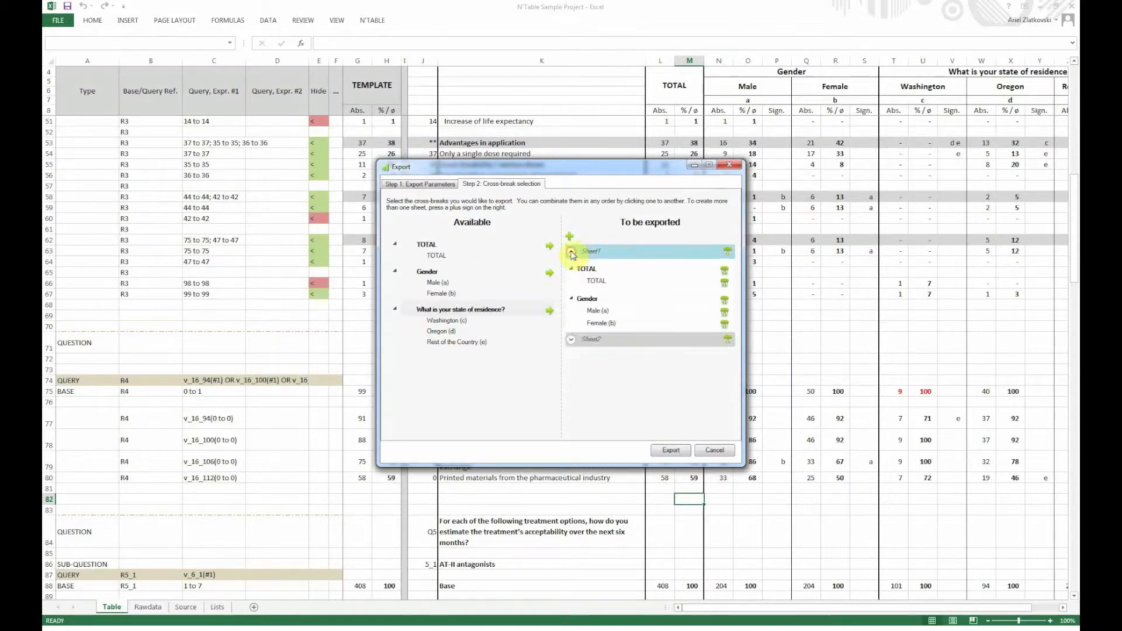
left_click(571, 340)
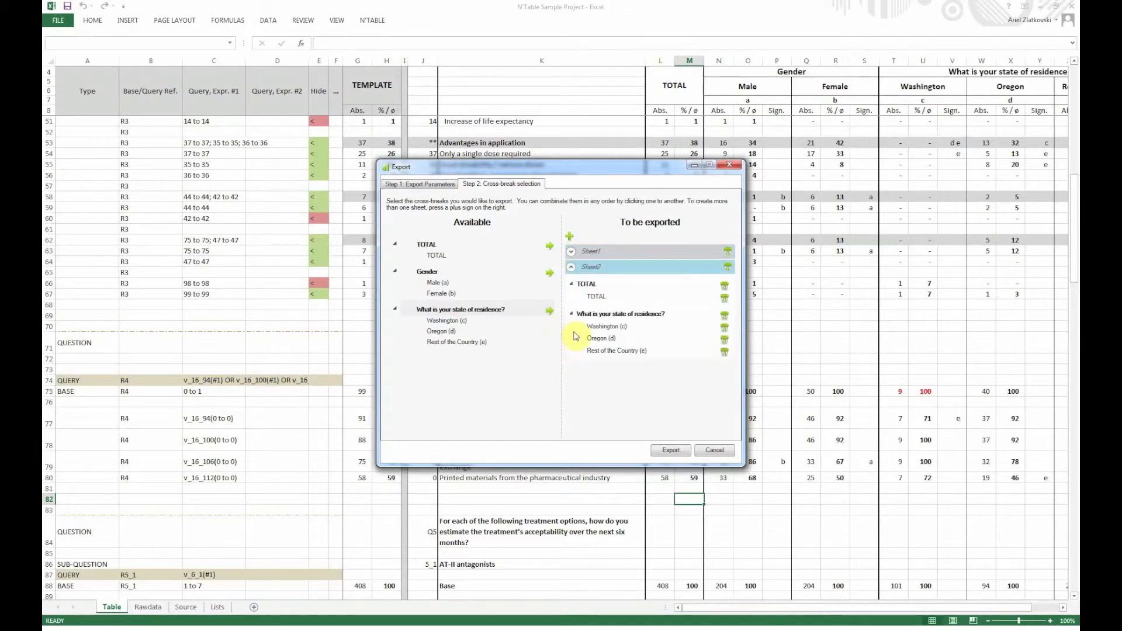
left_click(664, 453)
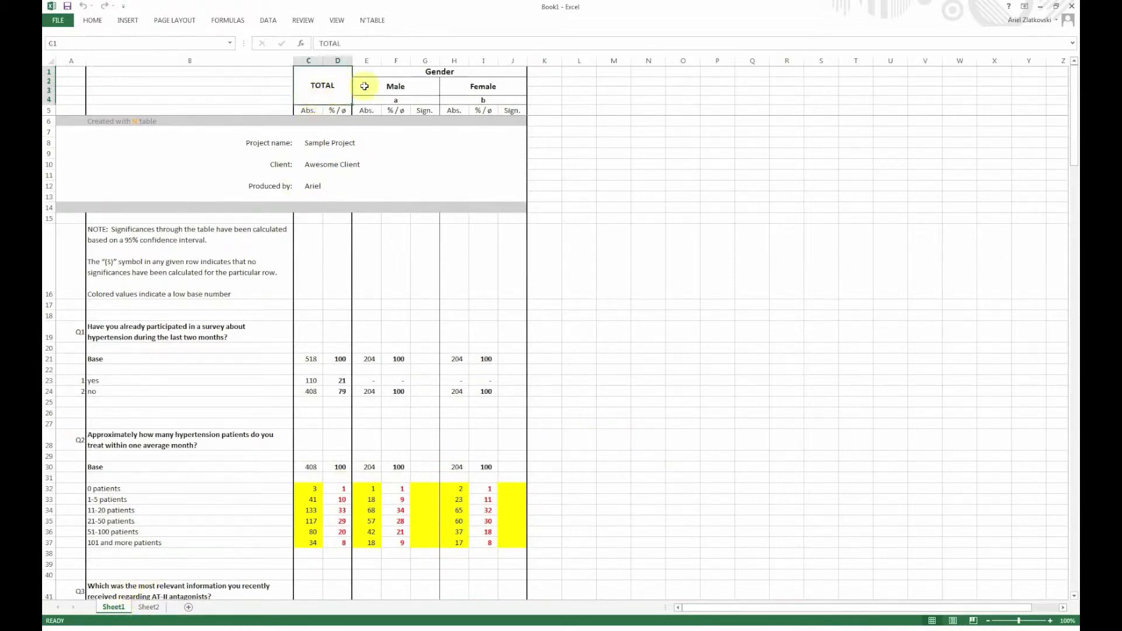
Step: Examine the TOTAL, Gender and state-of-residence headings across Sheet1 and Sheet2 of the exported workbook
left_click(380, 72)
left_click(155, 609)
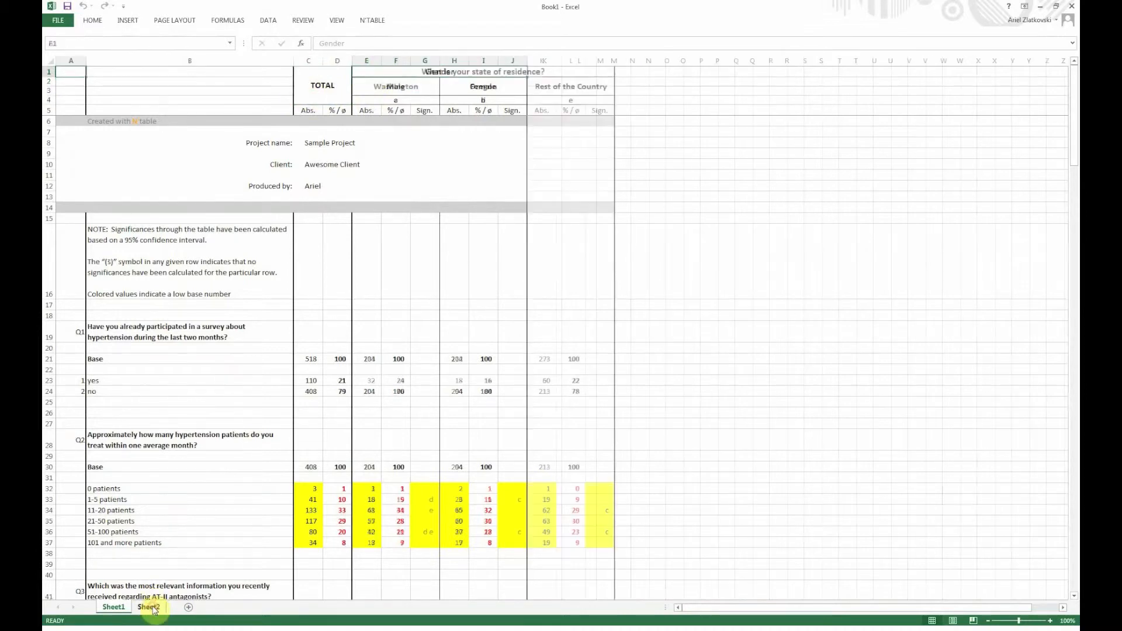
left_click(319, 95)
left_click(409, 75)
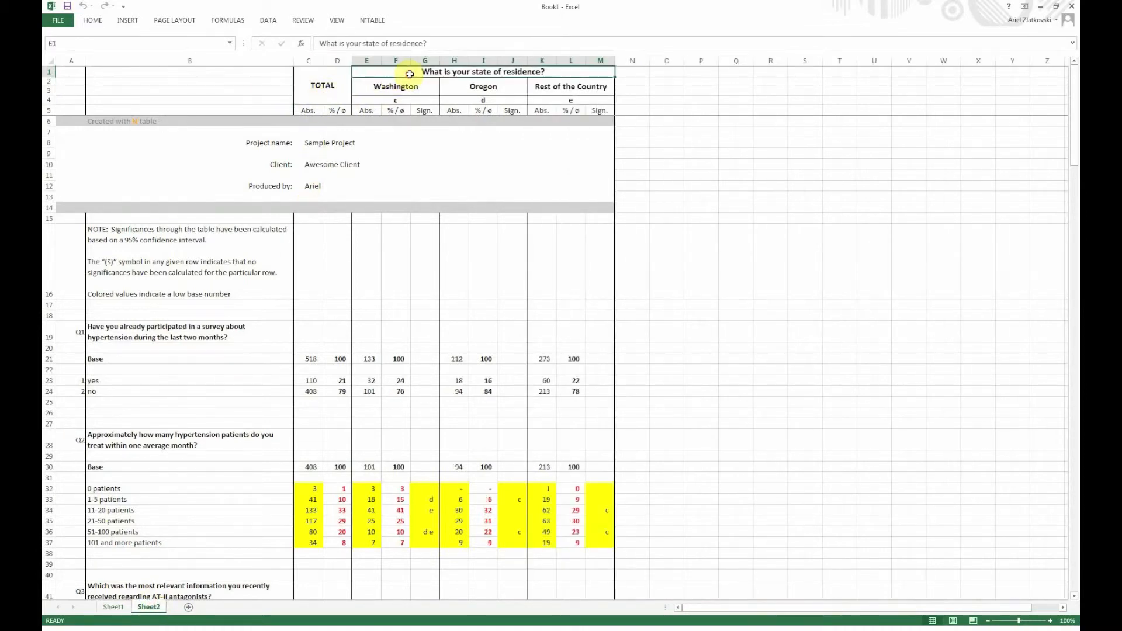
Step: Go to the named QS1 state-of-residence question on Sheet2 and view its table and the gender table below
left_click(230, 43)
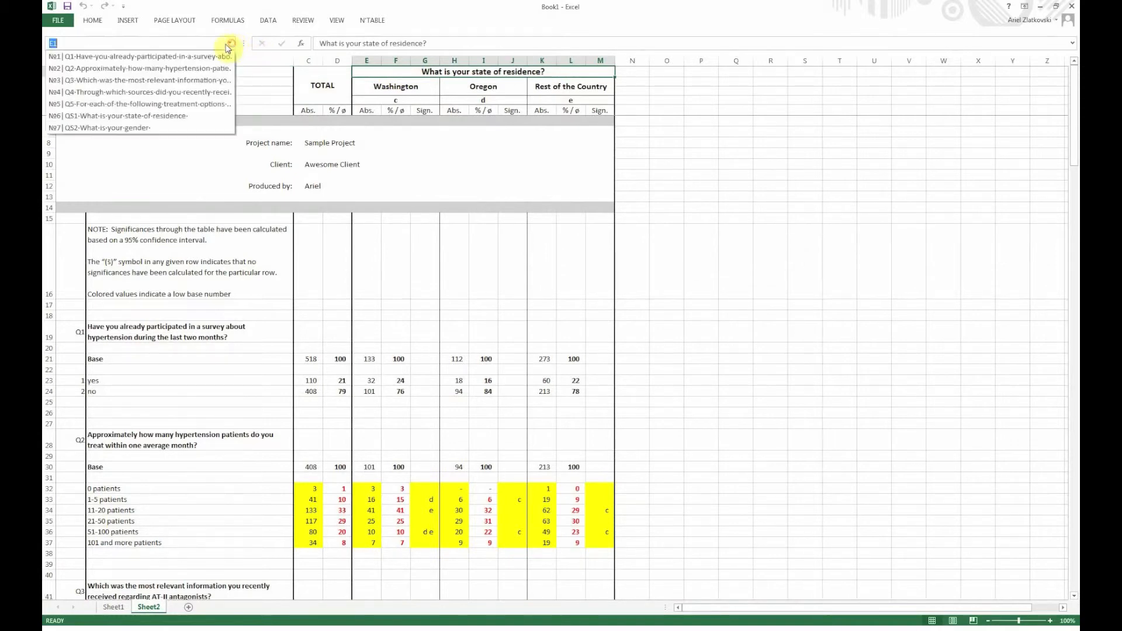
left_click(180, 117)
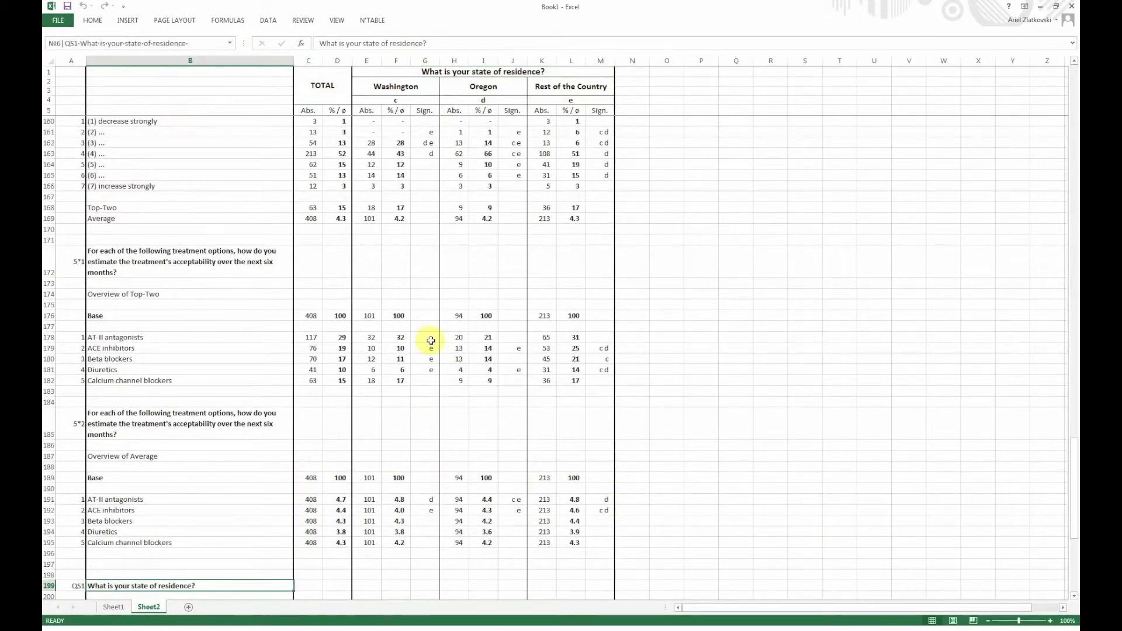
scroll(406, 406, "down", 7)
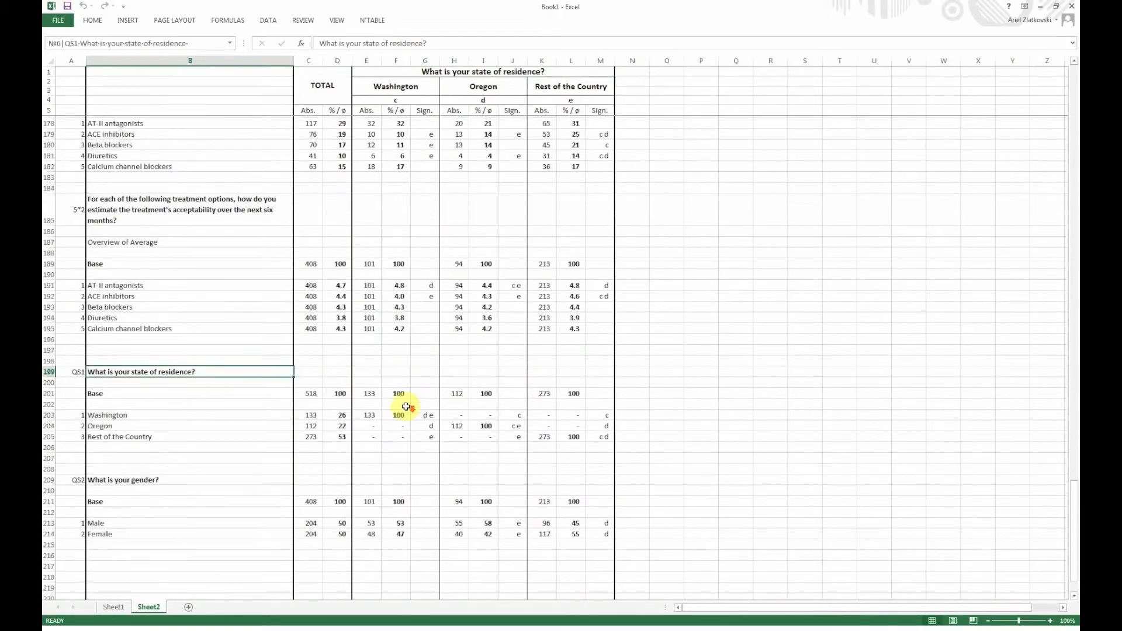